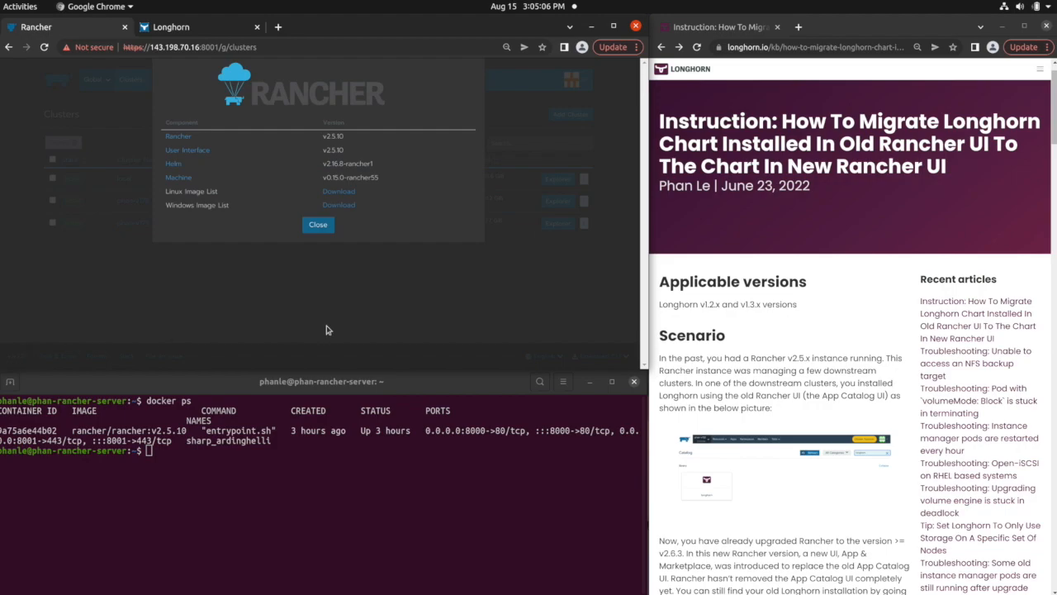
Compare the Rancher version in the version dialog with the article's Scenario section, then close the dialog
left_click(668, 376)
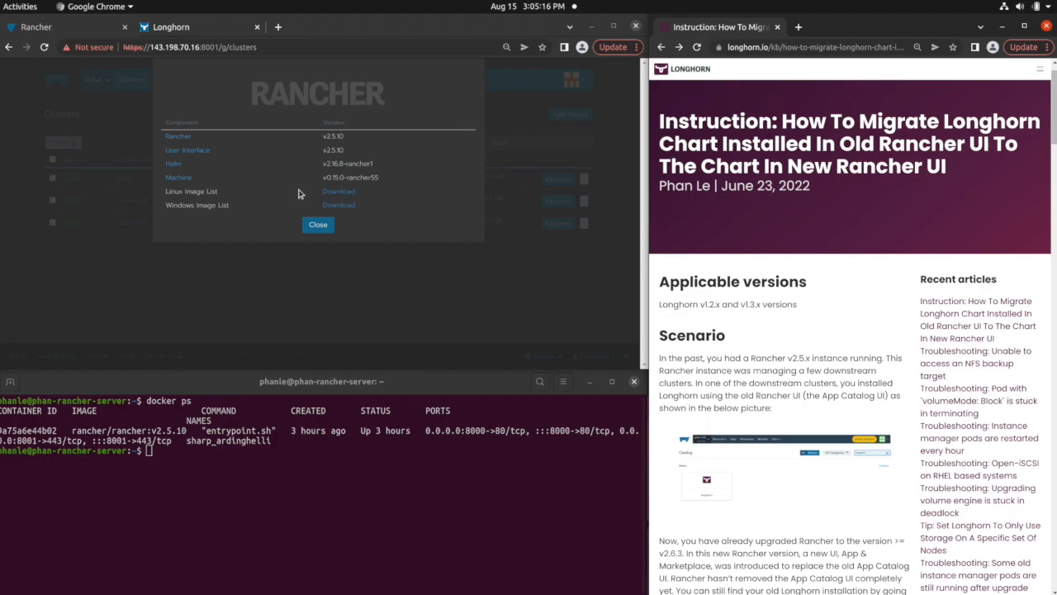
left_click_drag(324, 139, 346, 142)
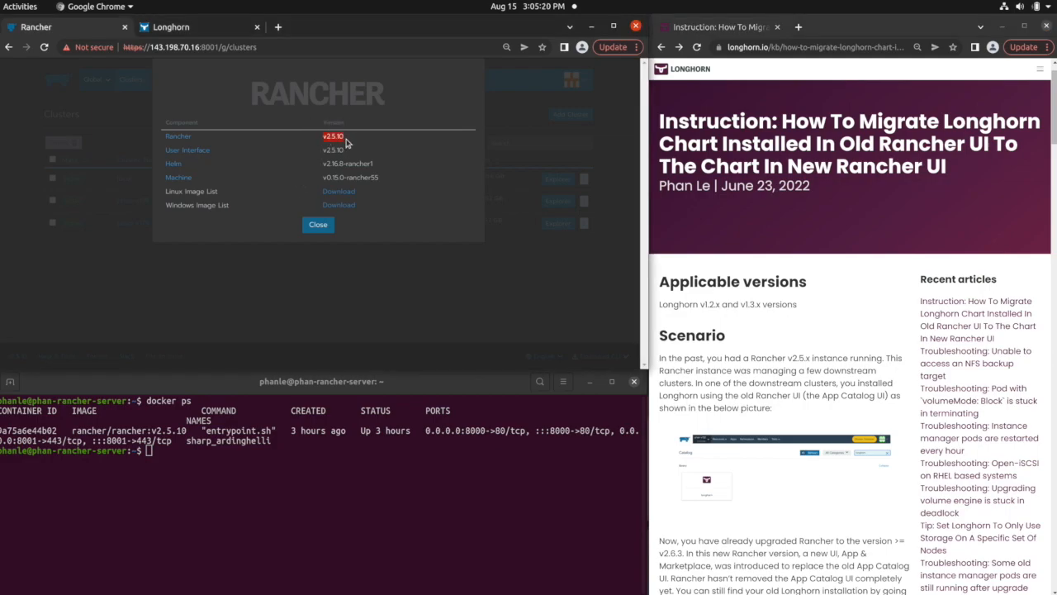
left_click(758, 391)
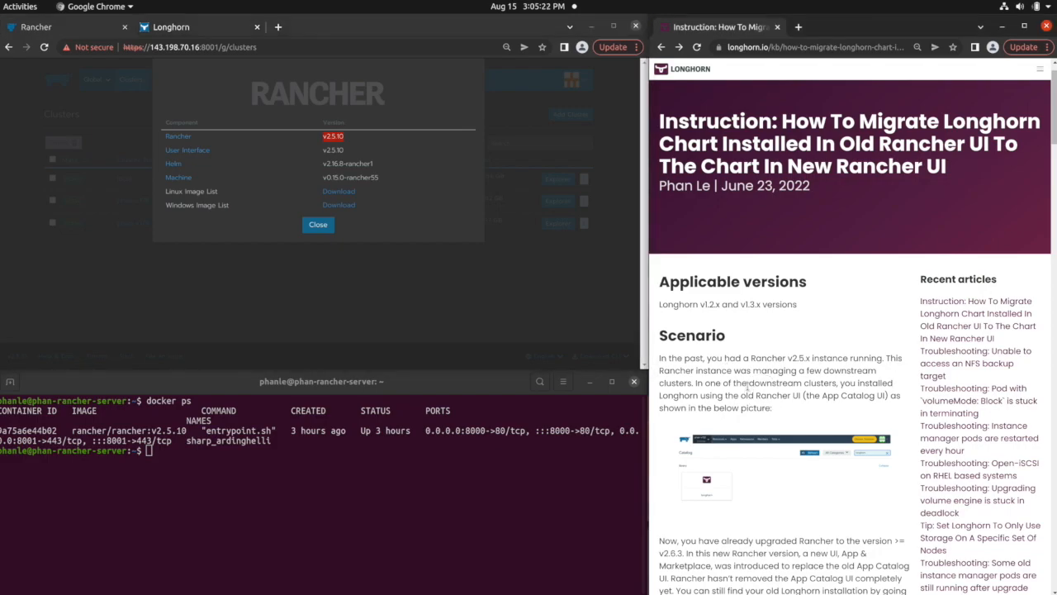
triple_click(778, 378)
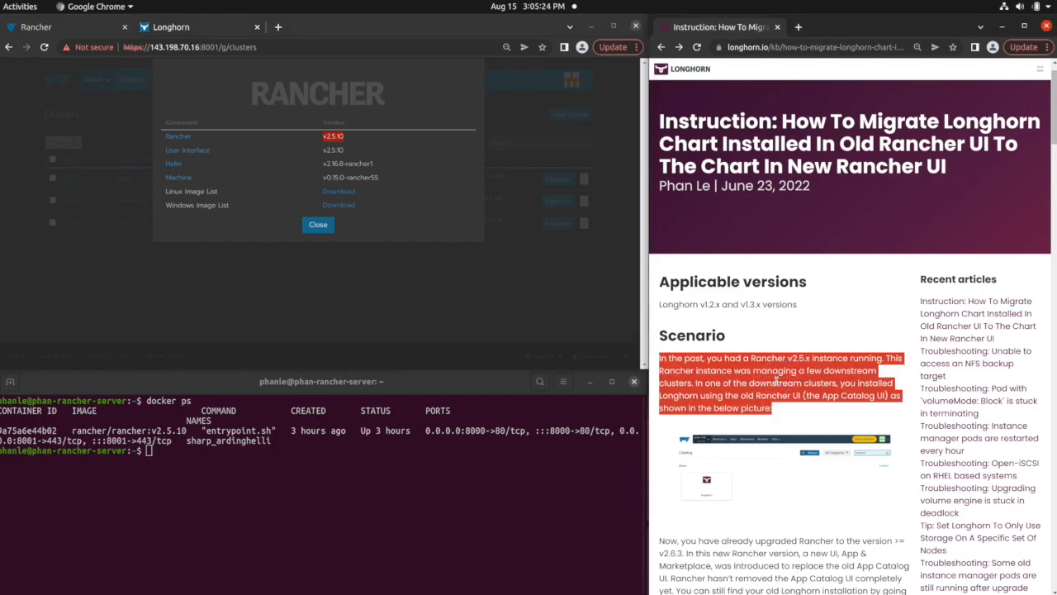
left_click(728, 389)
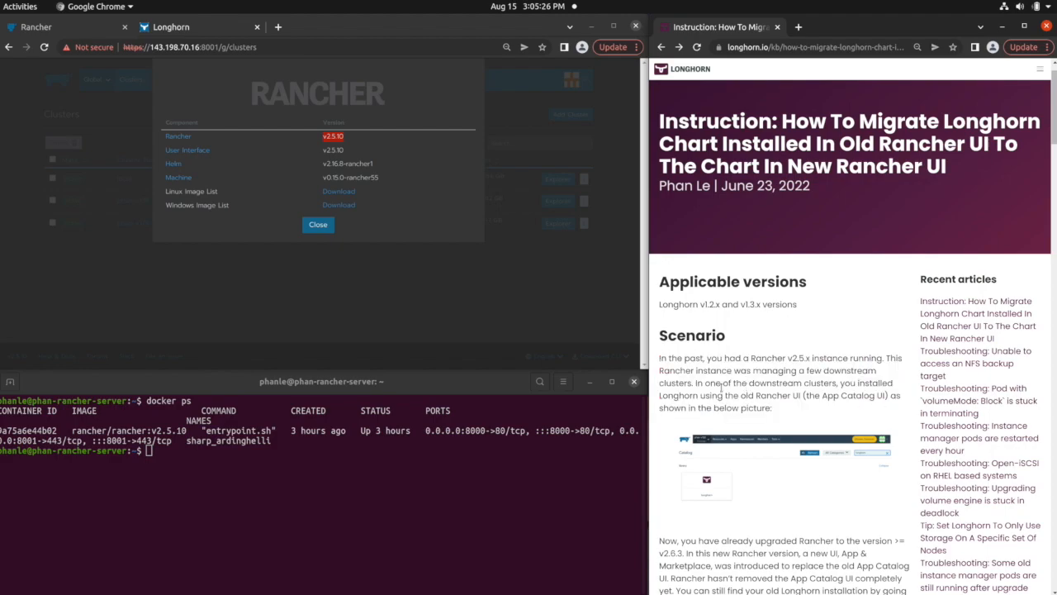
left_click(314, 234)
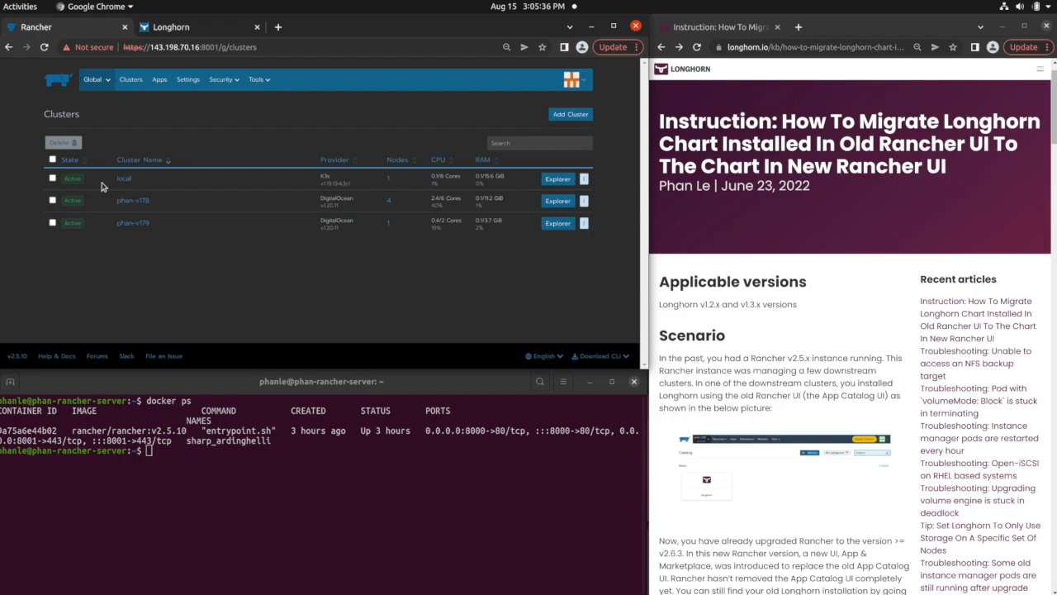
Mark the two downstream clusters, phan-v178 and phan-v179, in the cluster list, leaving local unselected
left_click(52, 179)
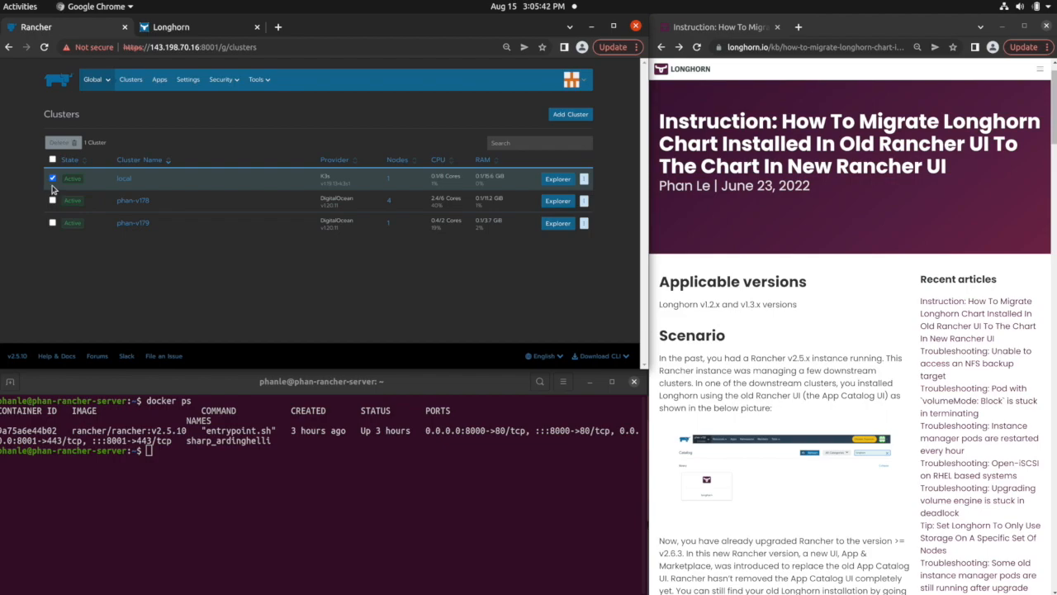
left_click(52, 179)
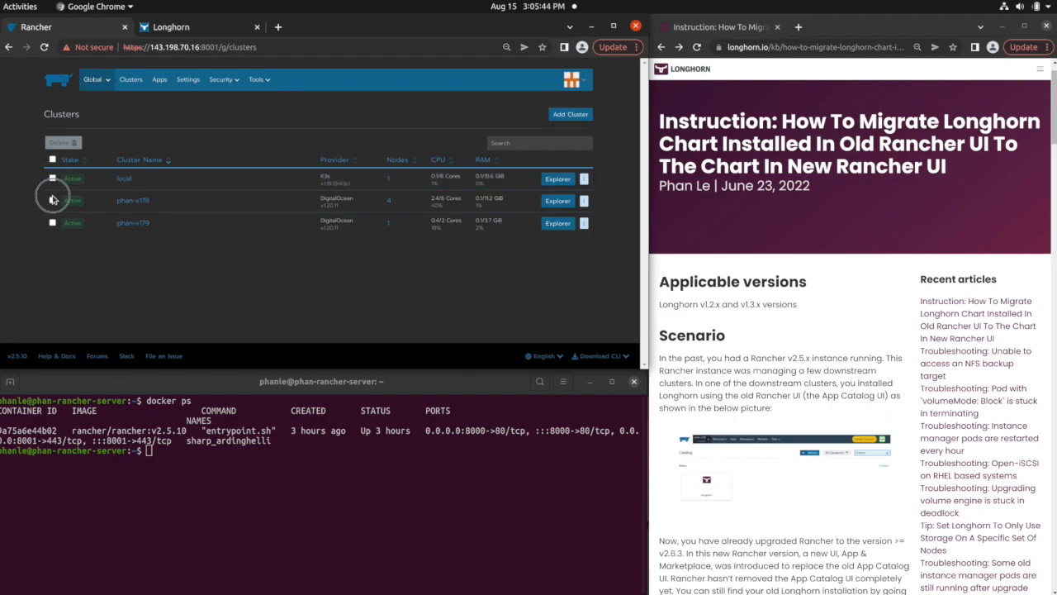
left_click(52, 200)
left_click(52, 223)
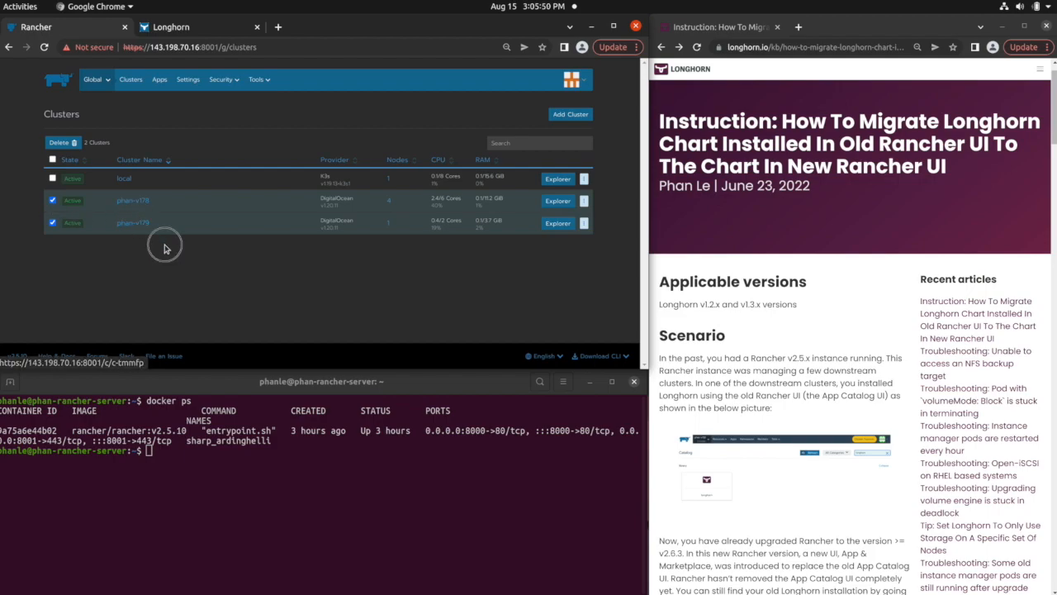
Go to the Storage project of the phan-v178 cluster to show its installed apps
left_click(91, 81)
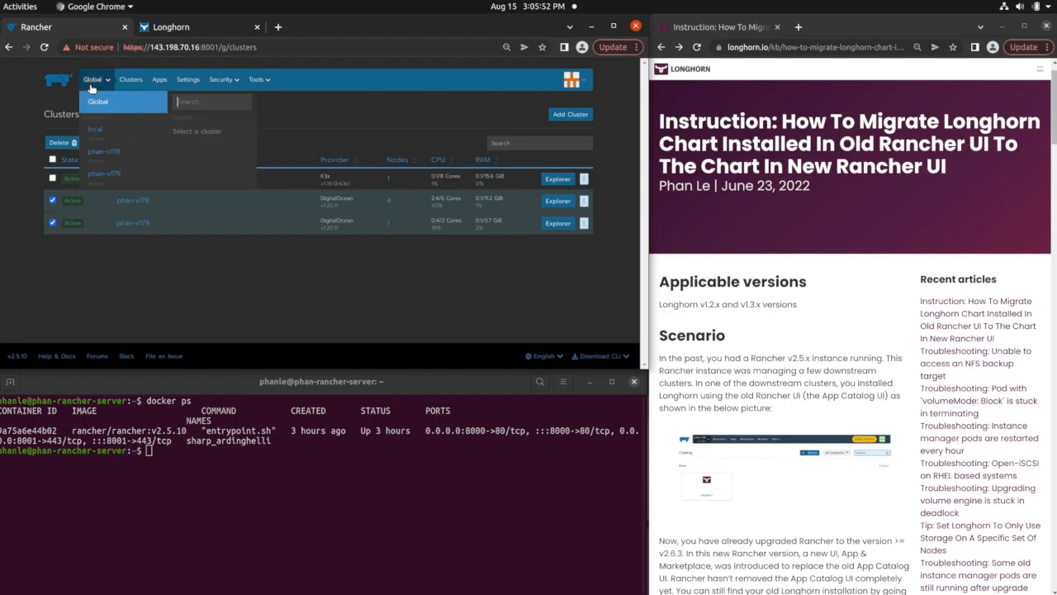
mouse_move(116, 157)
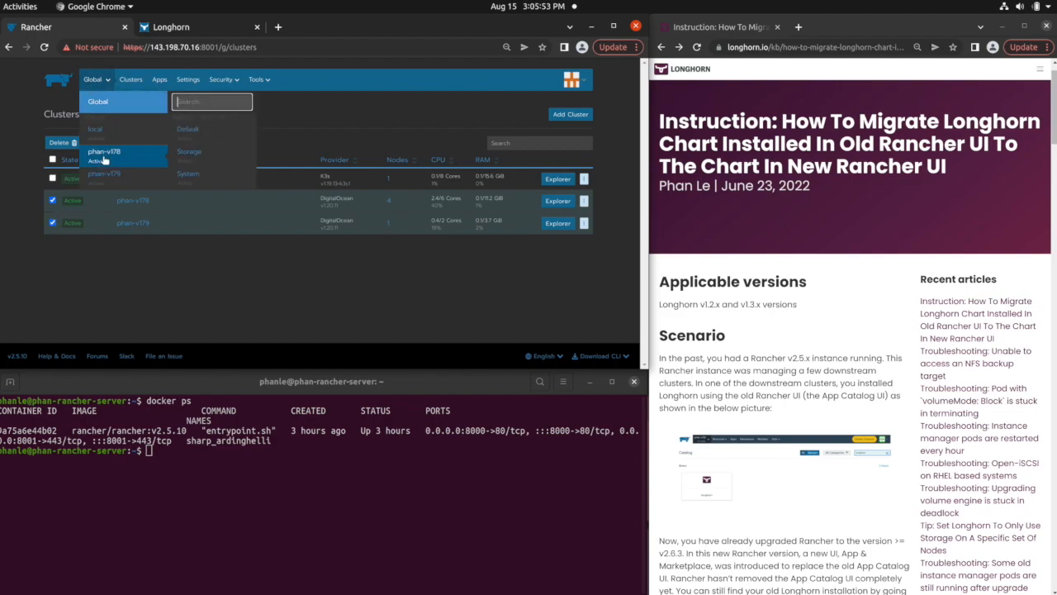
left_click(192, 154)
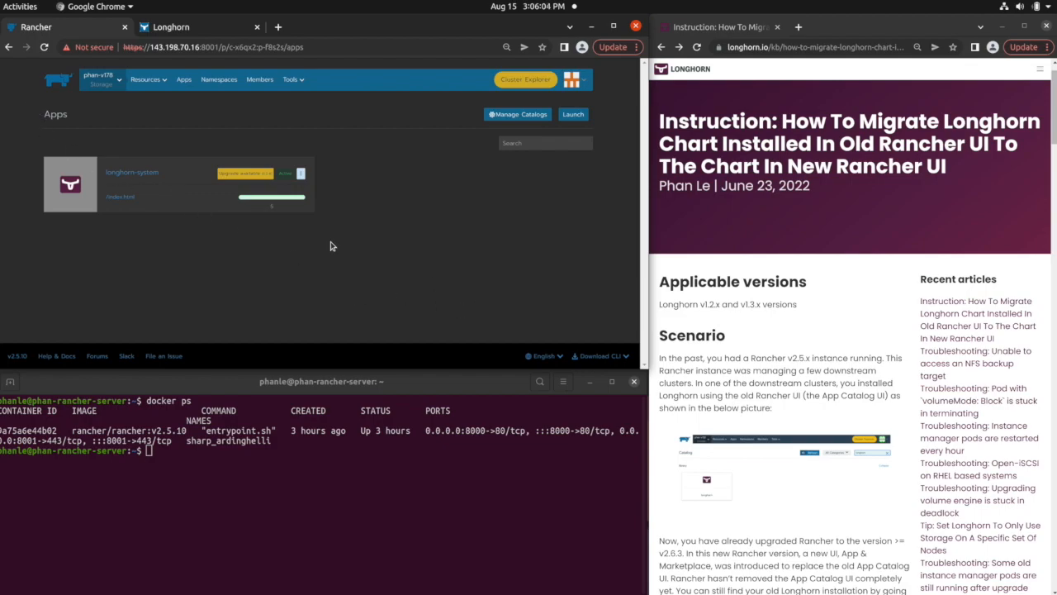
Highlight the article's passage about upgrading Rancher to version >= v2.6.3 and the new App & Marketplace UI
scroll(796, 349, "down", 3)
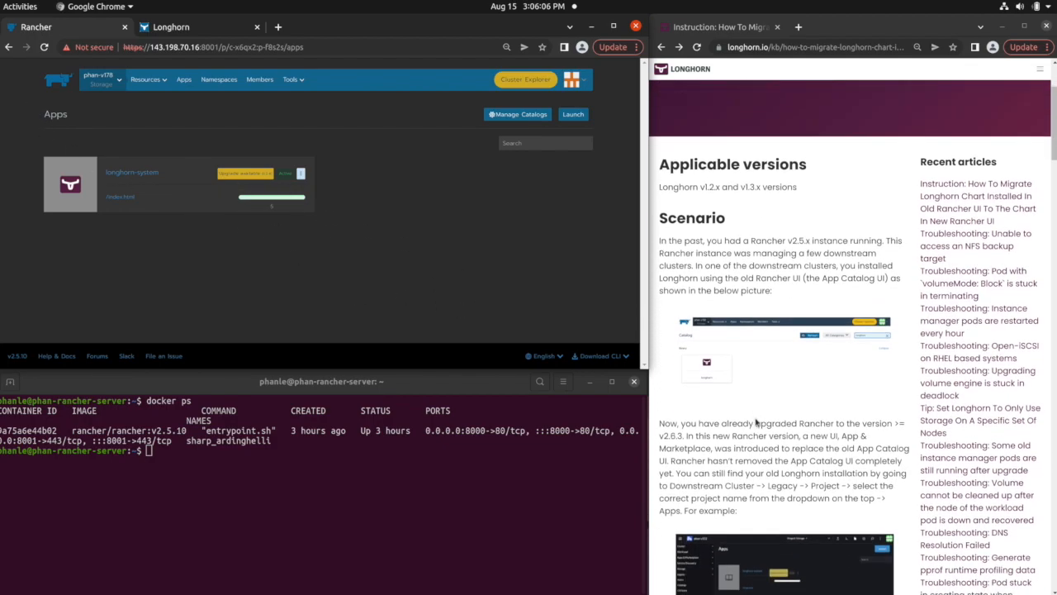
scroll(701, 378, "down", 1)
left_click(682, 347)
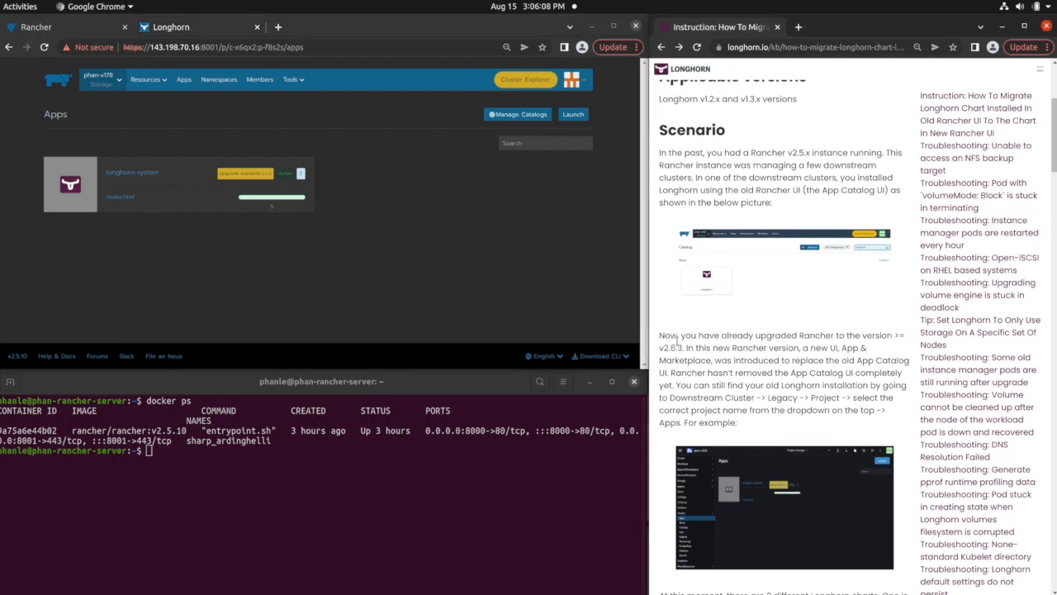
left_click_drag(660, 335, 708, 360)
Stop the running Rancher container in the terminal with "docker stop sharp_ardinghelli"
left_click(297, 444)
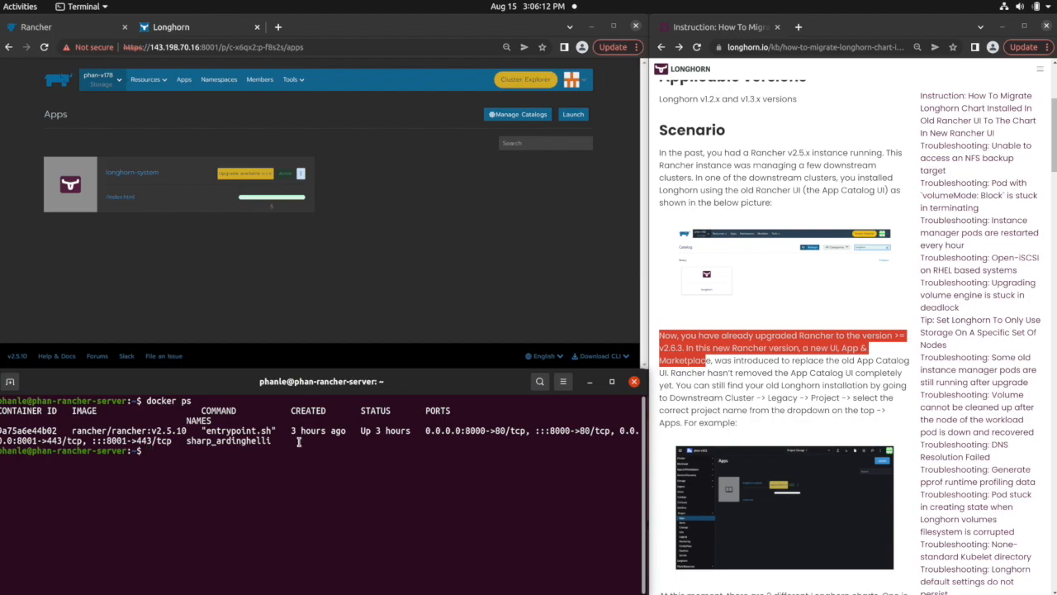
left_click_drag(157, 430, 187, 431)
left_click(185, 452)
type("d")
key("BackSpace")
type("stop")
key("BackSpace")
key("BackSpace")
key("BackSpace")
key("BackSpace")
type("docker stop sharp_ardinghelli")
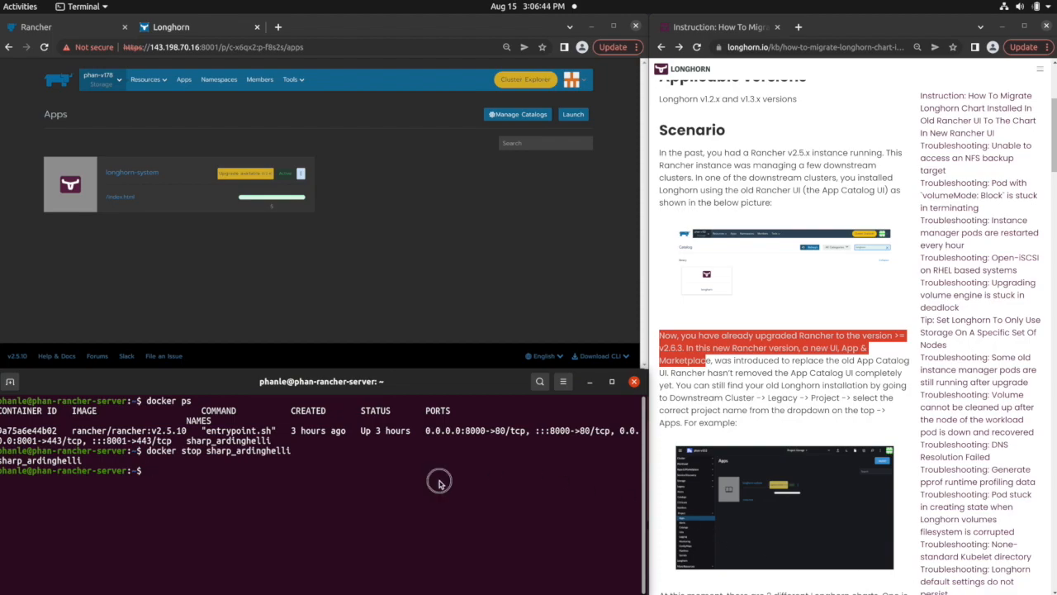
Create a data container named rancher-data from the volumes of sharp_ardinghelli, using the image rancher/rancher:v2.5.10
type("docker create --volumes-from sharp_ardinghelli --name rancher-data rancher/rancher:v2.5.10")
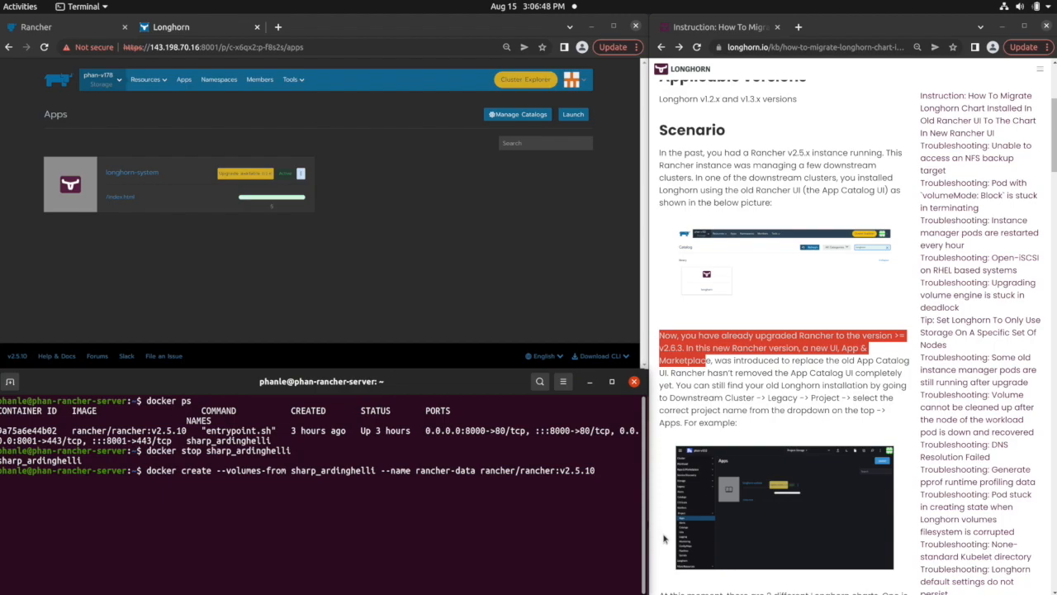
left_click(323, 470)
double_click(322, 470)
key("Return")
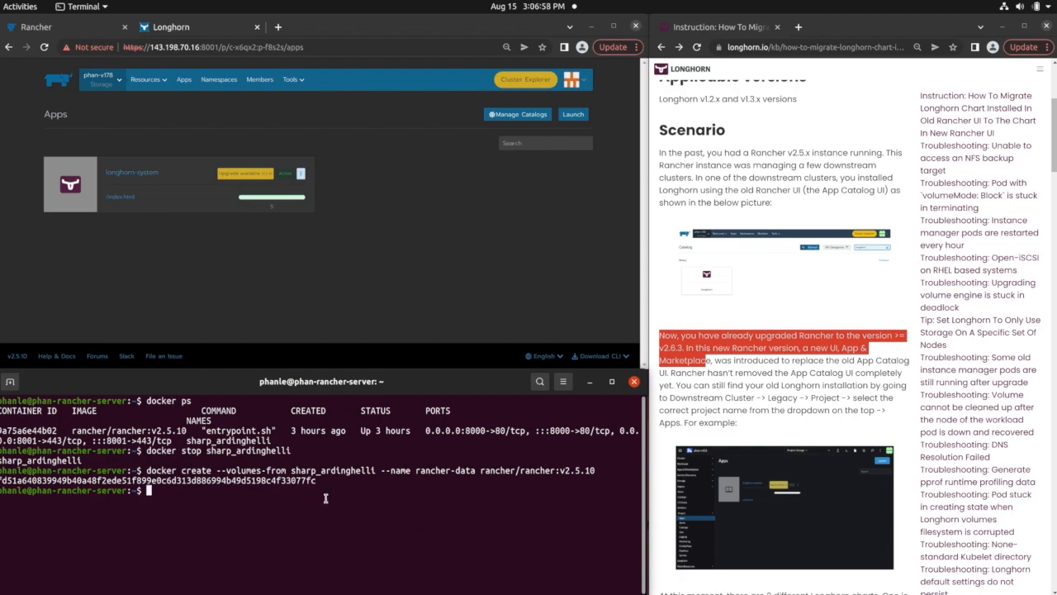
Run rancher/rancher:v2.6.4 as a detached, privileged container with volumes from rancher-data, --restart=unless-stopped, and ports 8000:80 and 8001:443
type("docker run -d --volumes-from rancher-data --restart=unless-stopped -p 8000:80 -p 8001:443 --privileged rancher/rancher:v2.6.4")
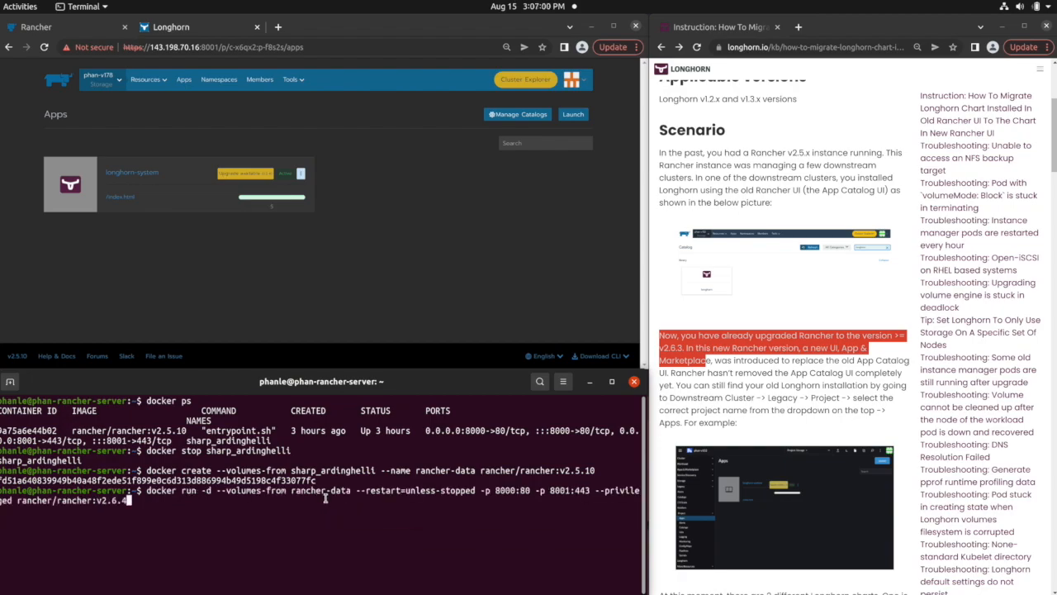
key("Left")
key("Left")
key("Left")
key("Left")
key("Left")
key("Left")
key("Left")
key("Left")
key("Left")
triple_click(301, 497)
left_click(298, 497)
left_click_drag(214, 494, 353, 491)
left_click(353, 491)
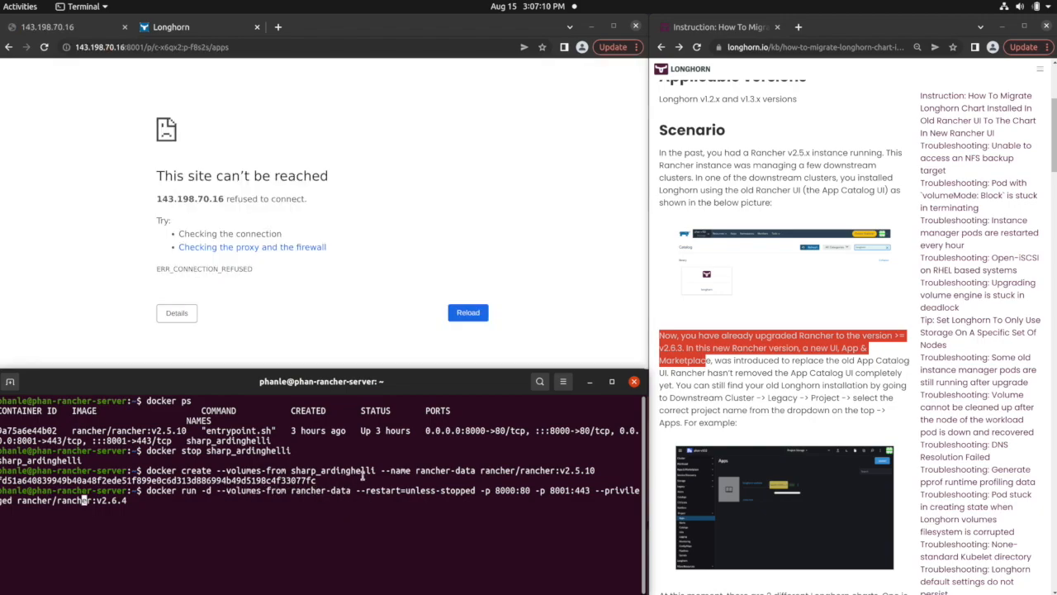
double_click(435, 470)
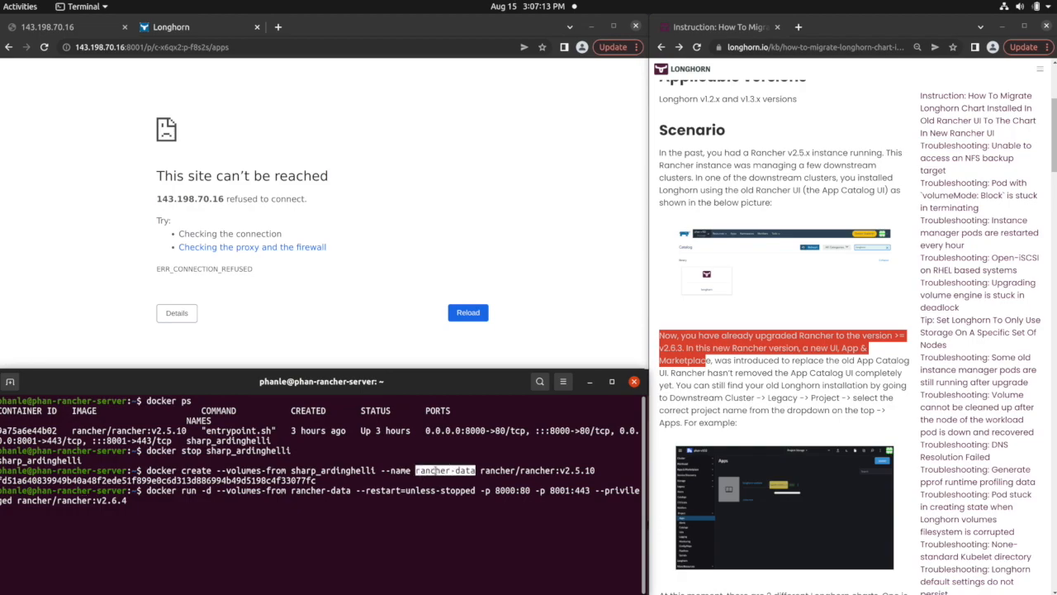
left_click(353, 508)
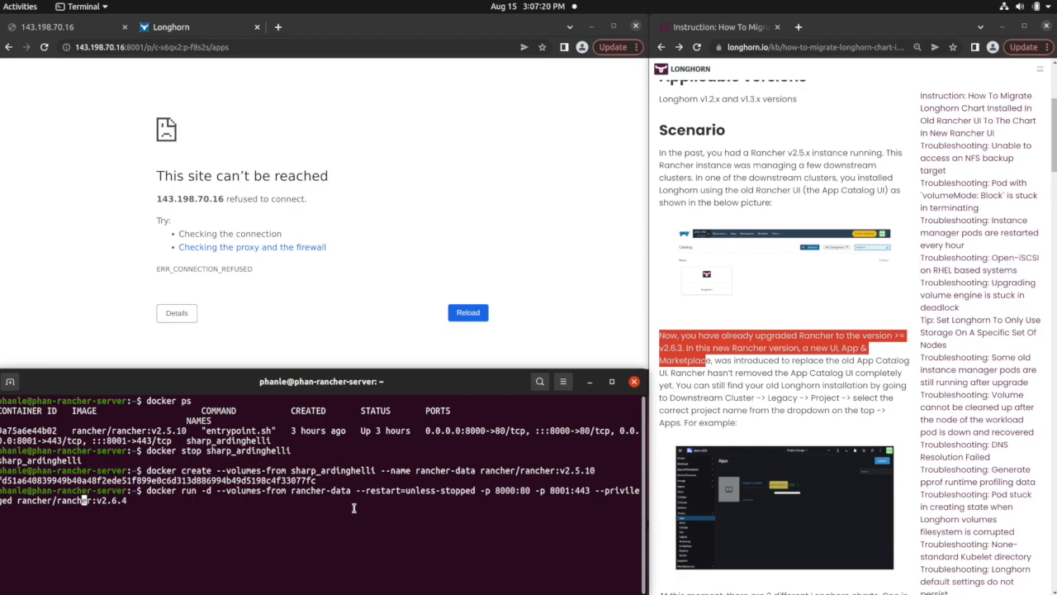
mouse_move(96, 501)
left_mouse_down()
mouse_move(124, 501)
mouse_move(91, 500)
left_mouse_up()
left_click(147, 498)
left_click(92, 500)
key("Return")
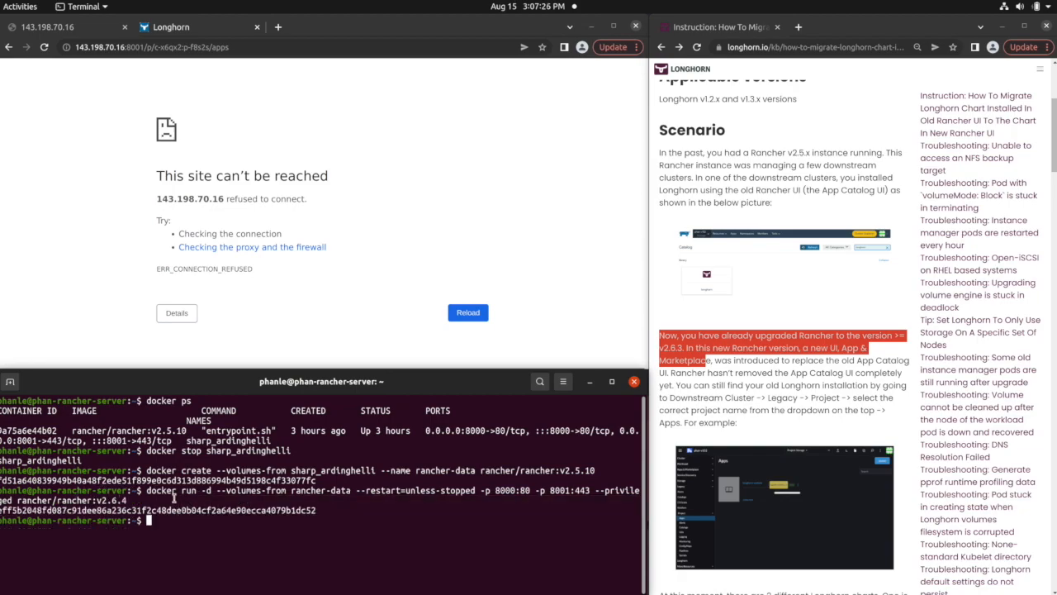
List the running Docker containers in the terminal with "docker ps"
left_click(92, 239)
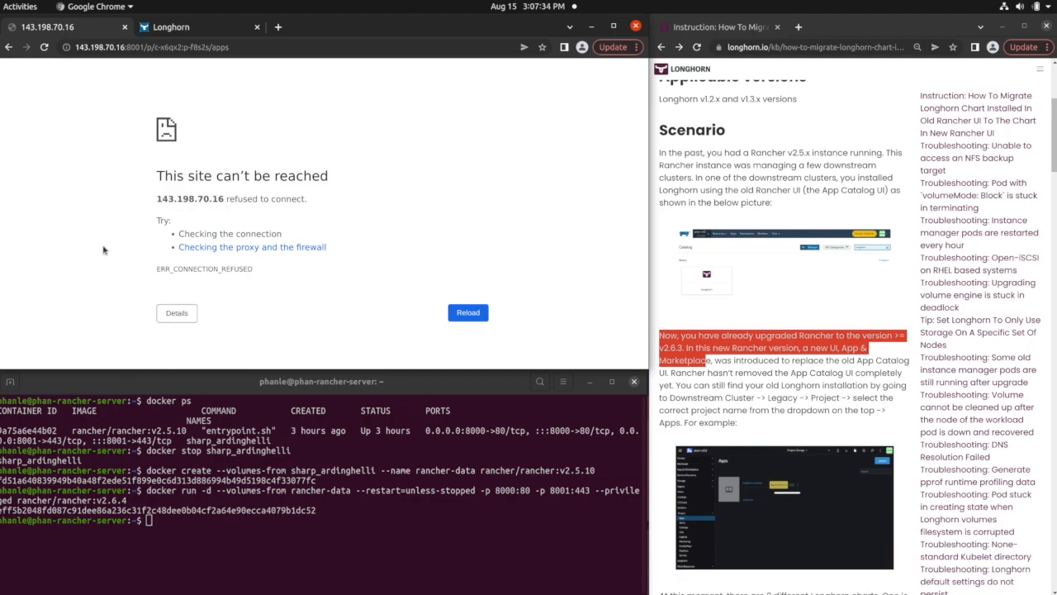
left_click(243, 482)
type("docker ps")
key("Return")
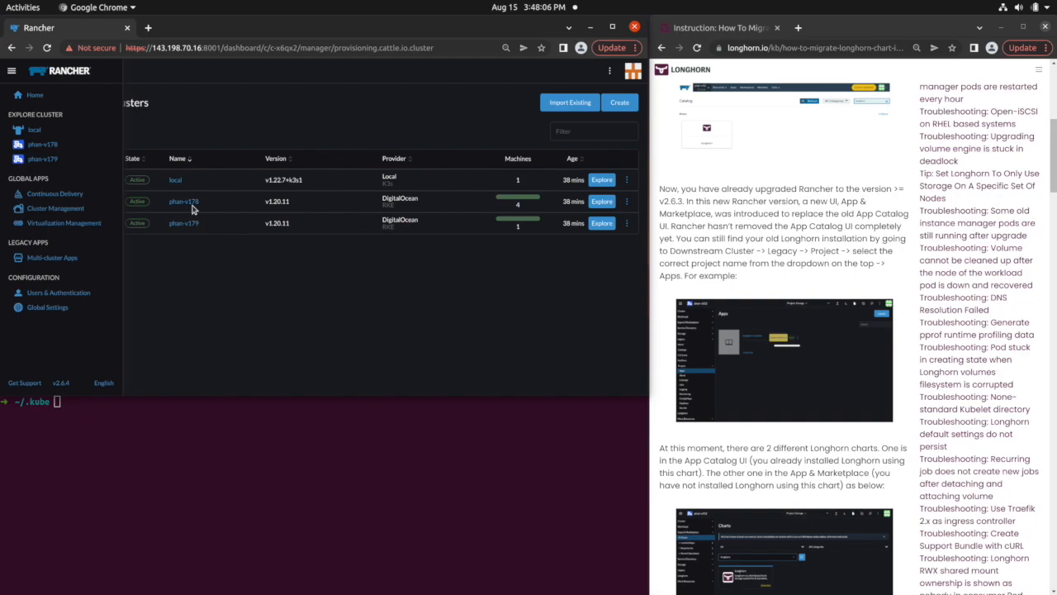
Open the phan-v178 cluster dashboard and highlight the article's instructions for finding the old Longhorn installation
left_click(64, 149)
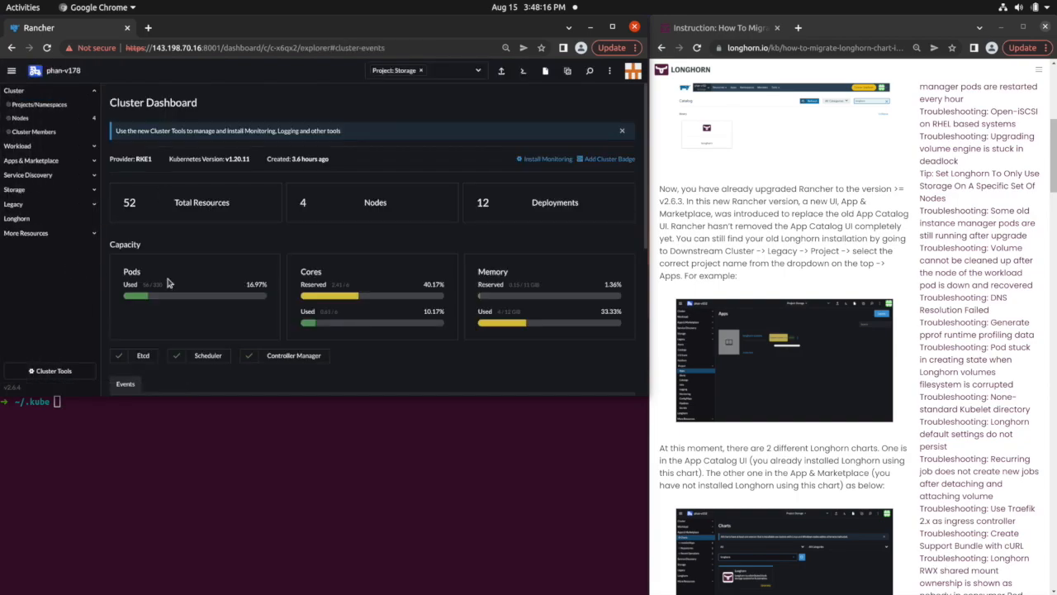
left_click(778, 204)
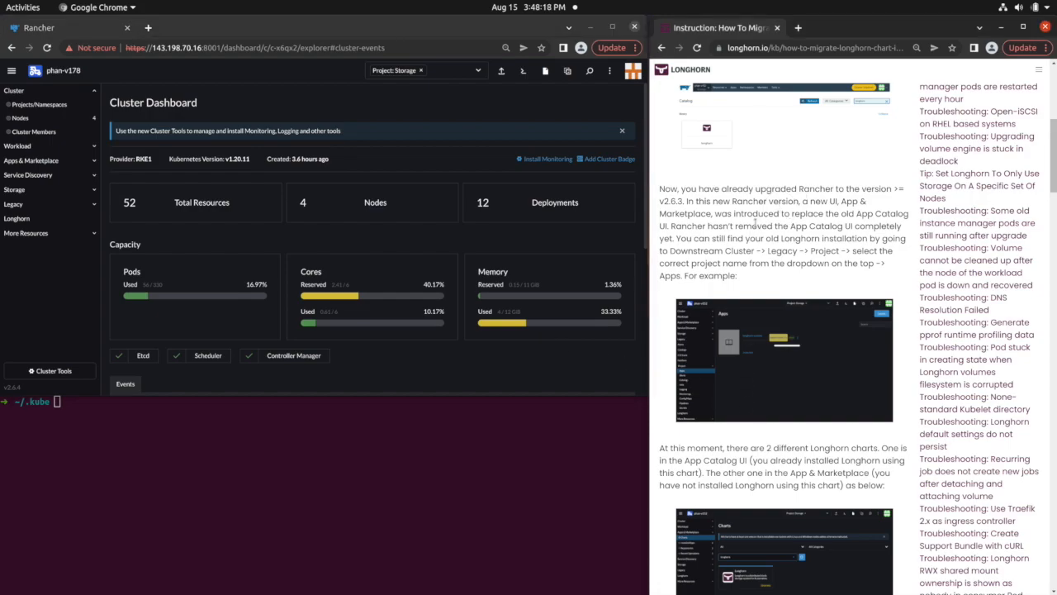
left_click_drag(674, 224, 892, 251)
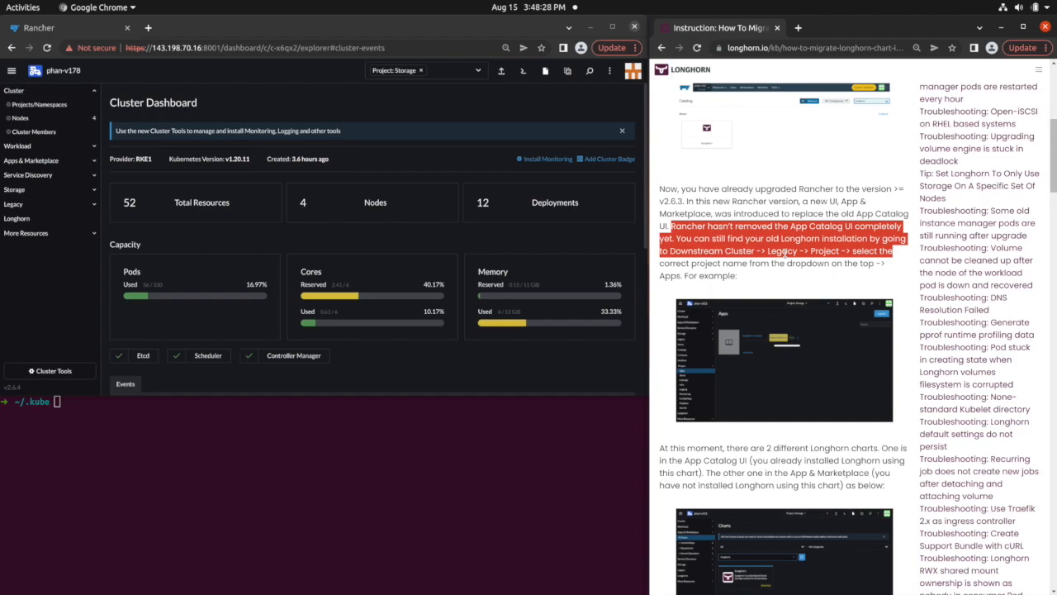
Open the cluster's legacy project Apps page and check the namespace filter for Project: Storage
left_click(24, 244)
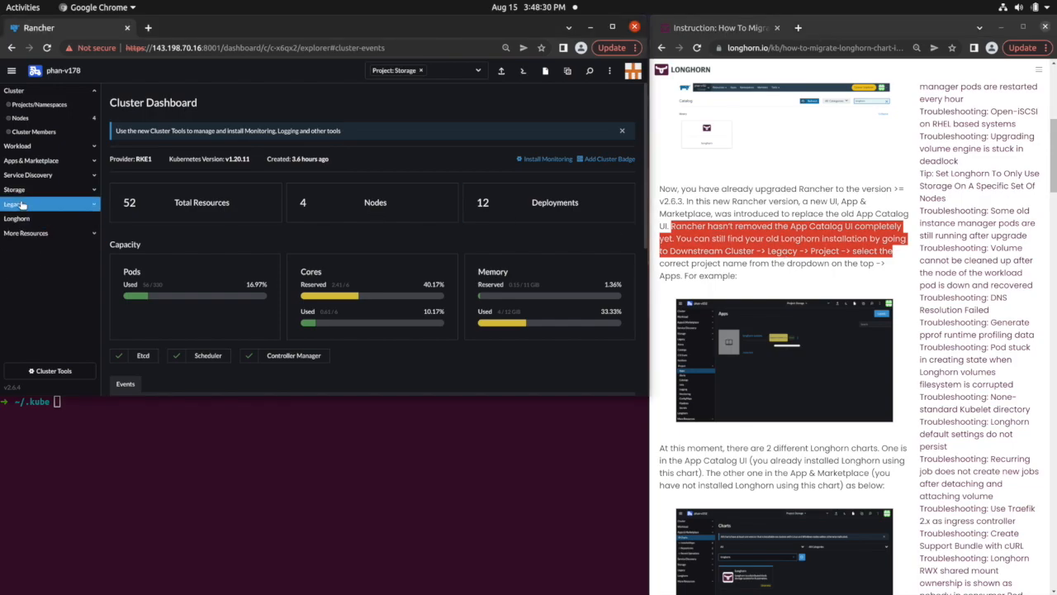
left_click(20, 206)
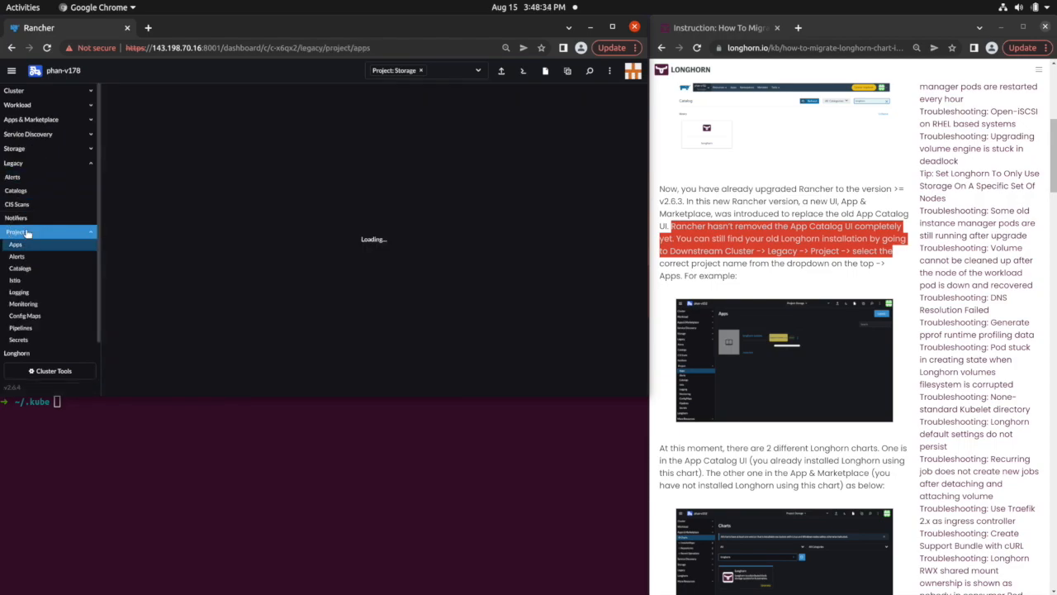
left_click(459, 78)
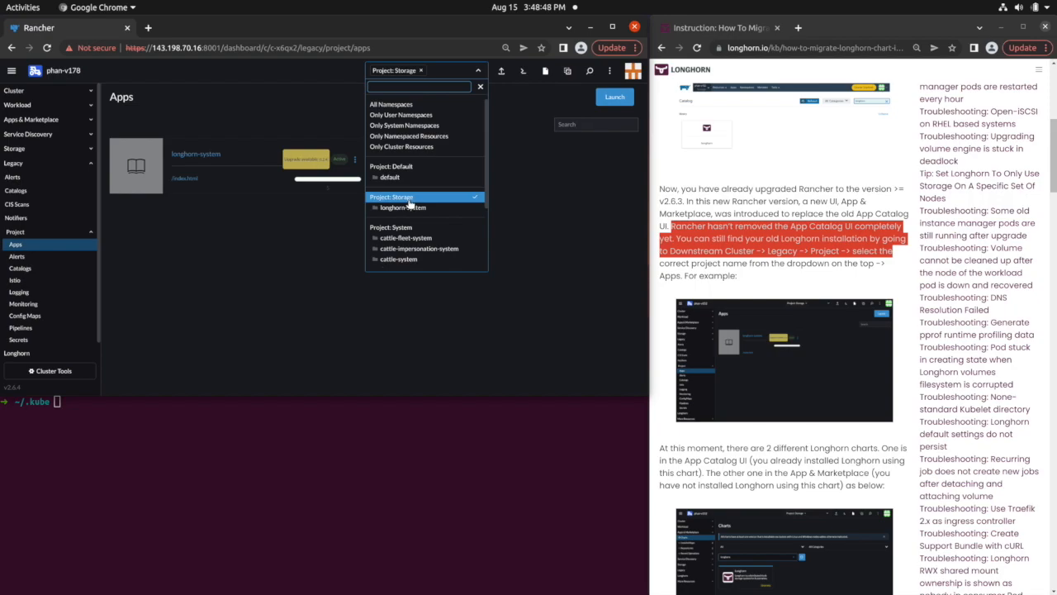
left_click(250, 200)
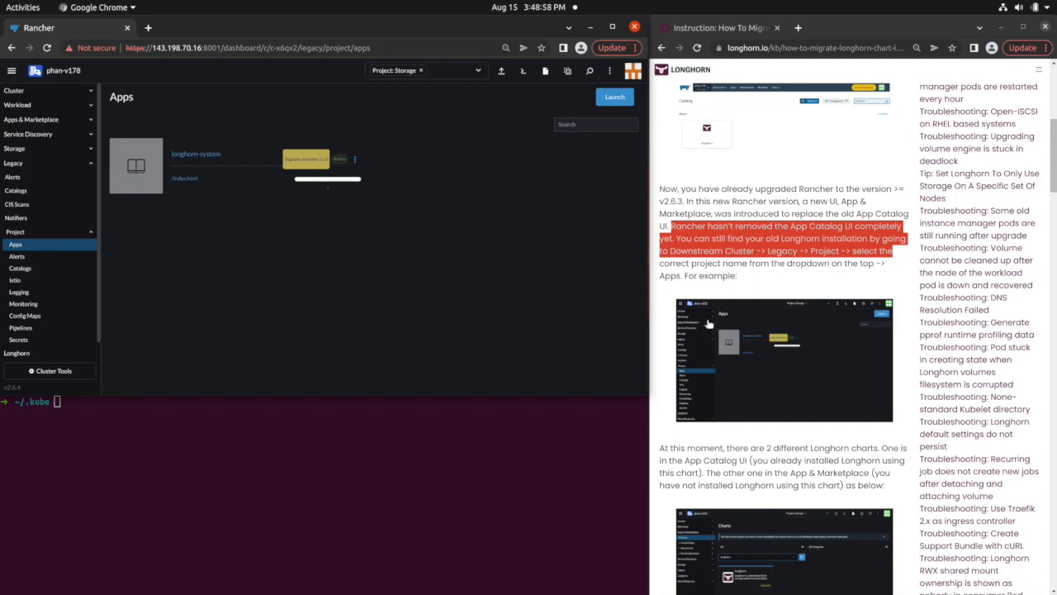
Highlight the article's sentence about the second Longhorn chart in the App & Marketplace
scroll(722, 289, "down", 1)
left_click(752, 428)
scroll(752, 428, "down", 1)
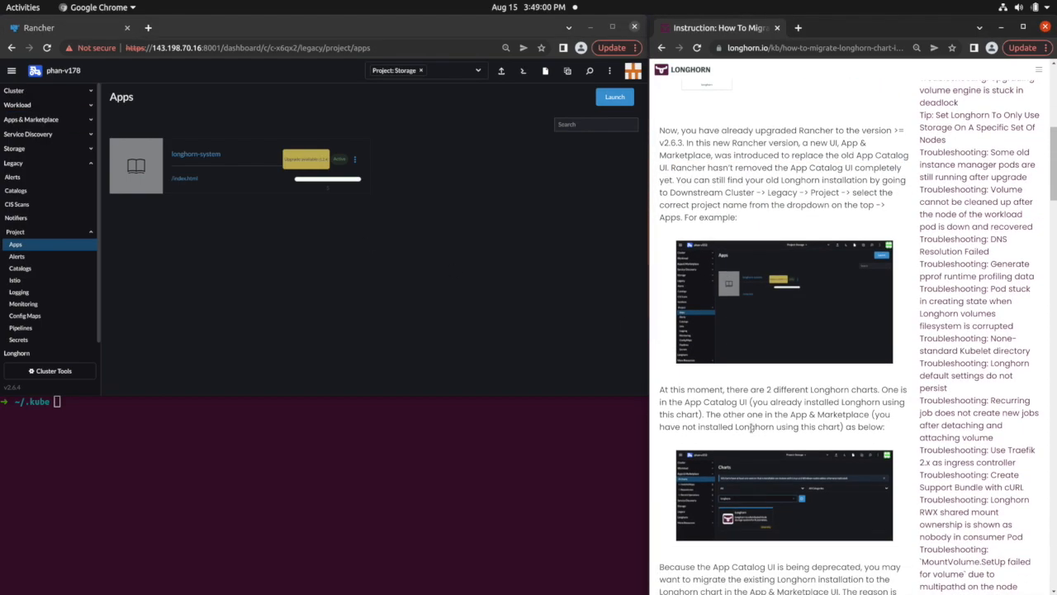
left_click_drag(708, 413, 878, 426)
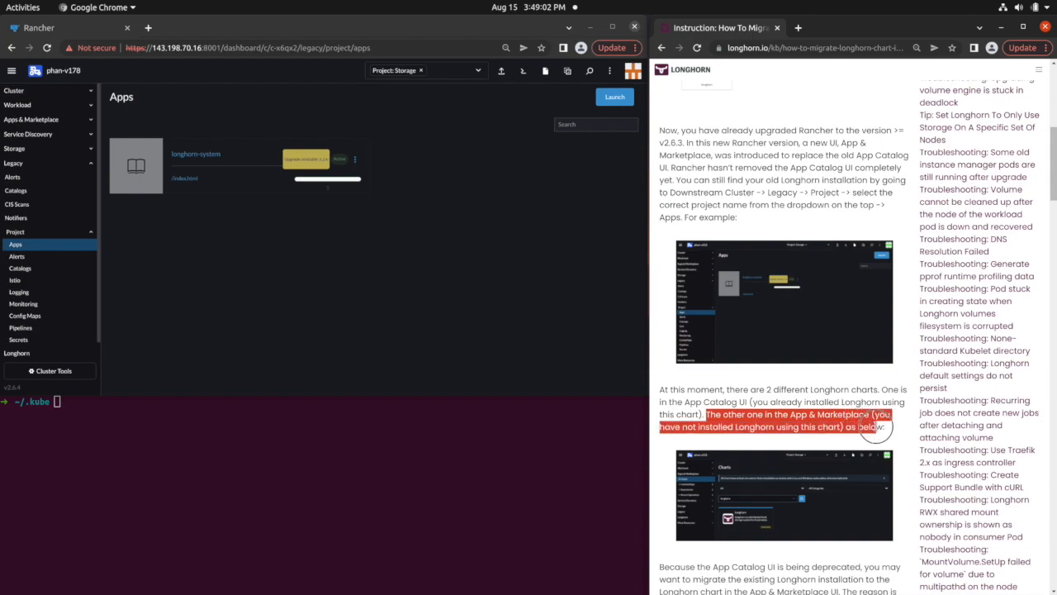
Open the Longhorn chart in Apps & Marketplace, look over its details, and bring up the article's reason for migrating
left_click(66, 171)
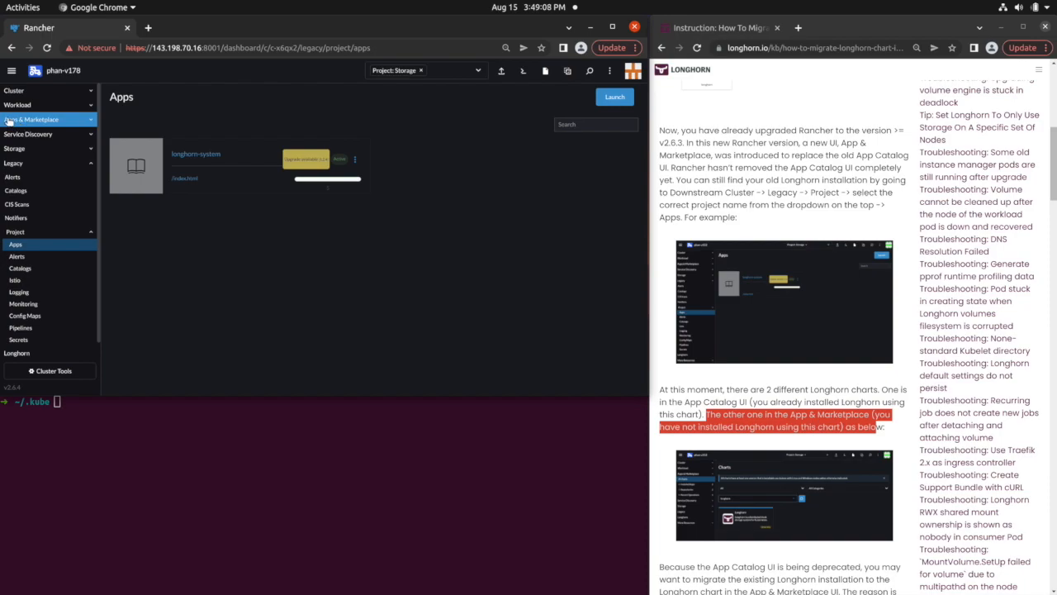
left_click(57, 120)
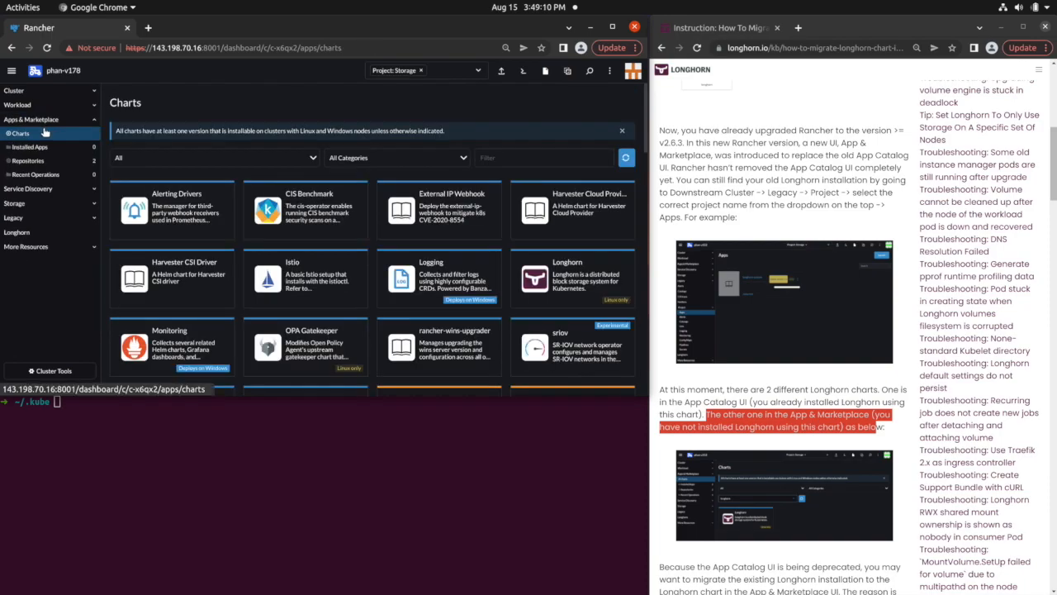
left_click(547, 266)
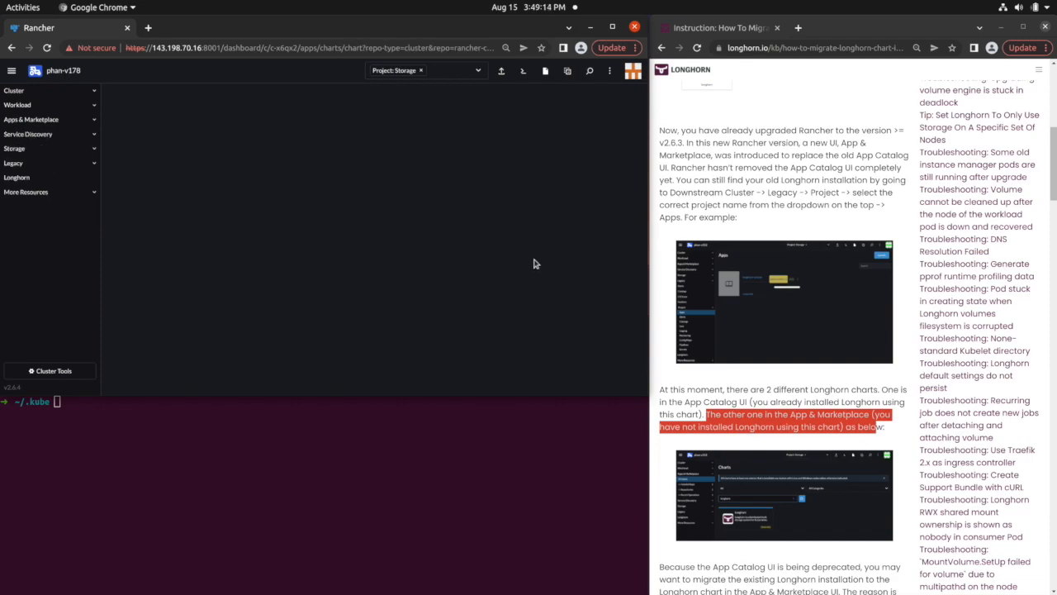
scroll(396, 220, "down", 3)
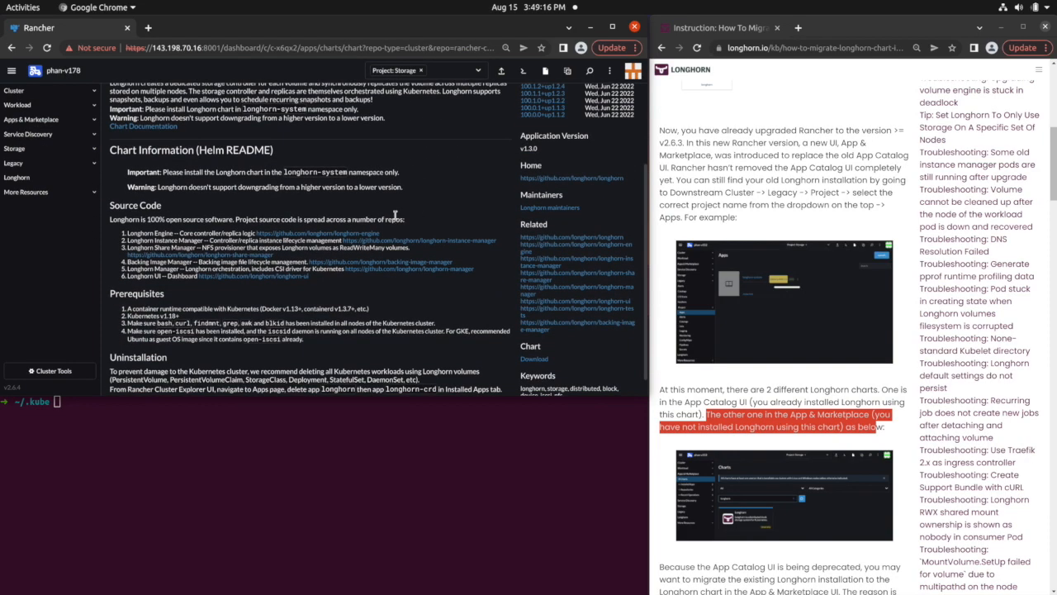
scroll(396, 215, "up", 3)
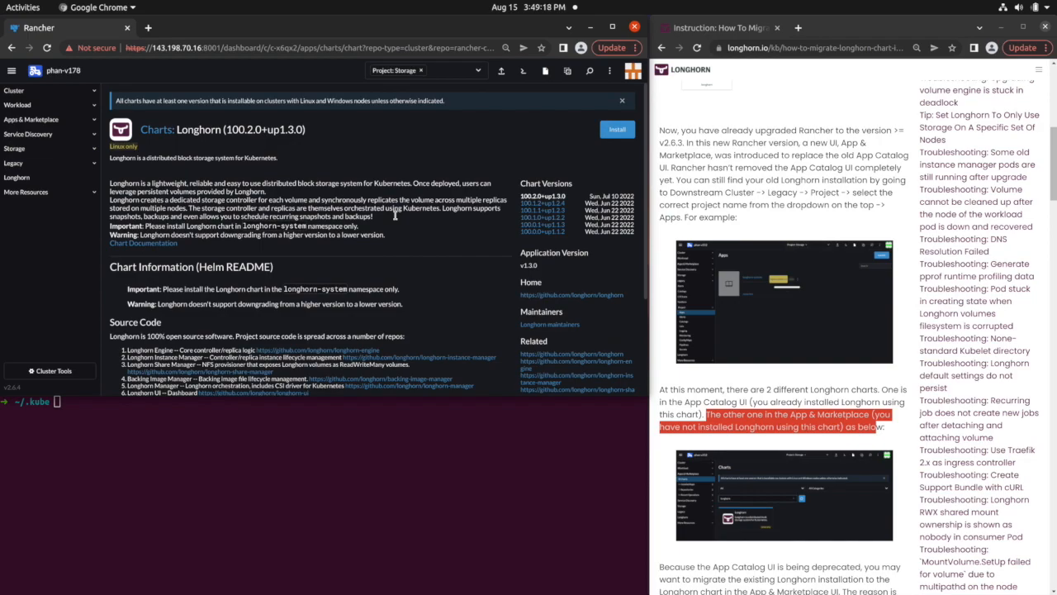
scroll(718, 335, "down", 4)
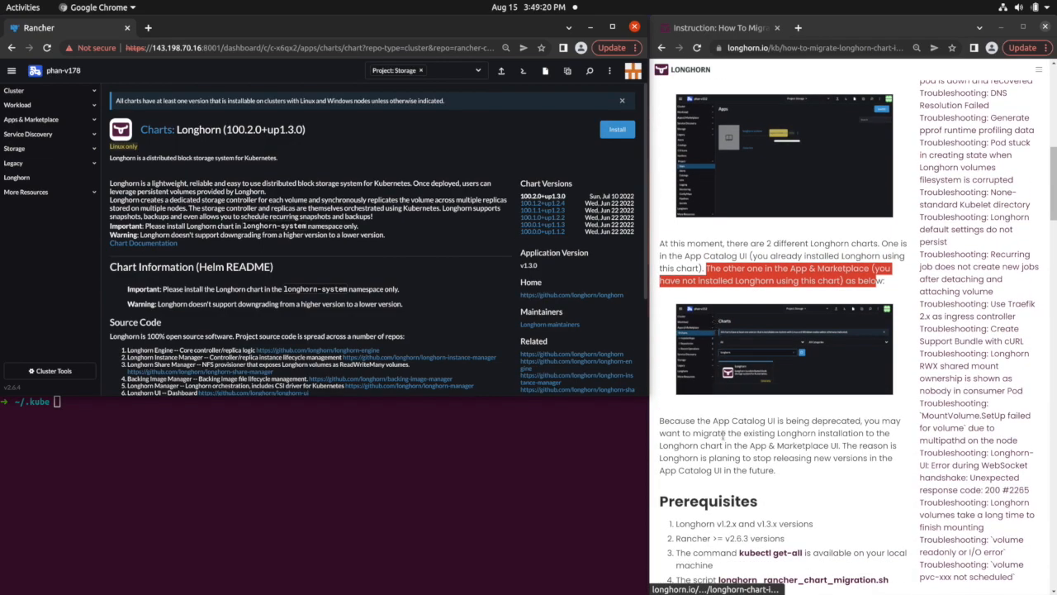
left_click(724, 435)
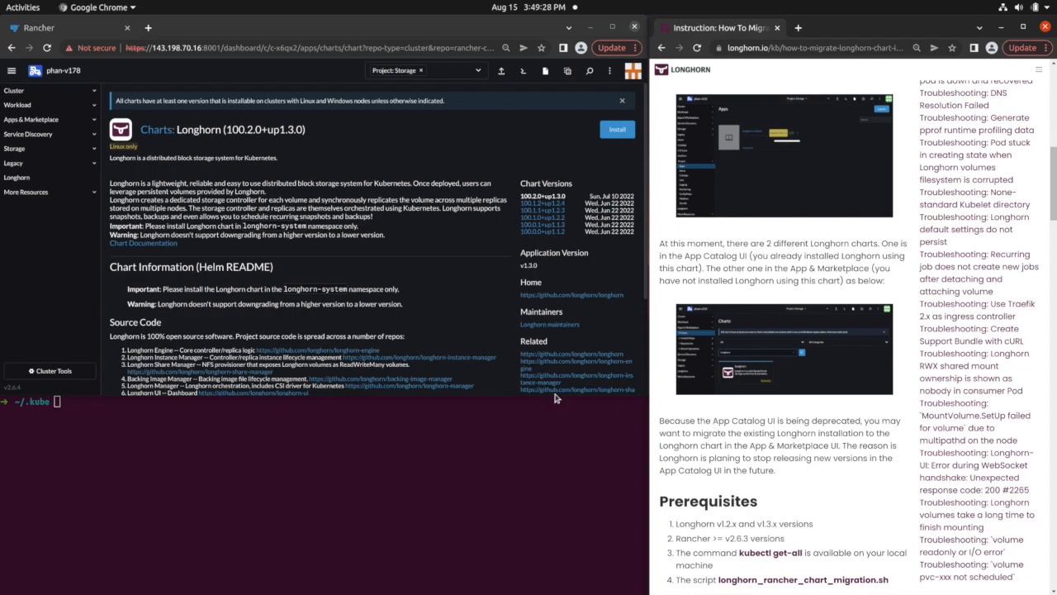
Return to the legacy project Apps page and highlight the existing longhorn-system app
left_click(17, 163)
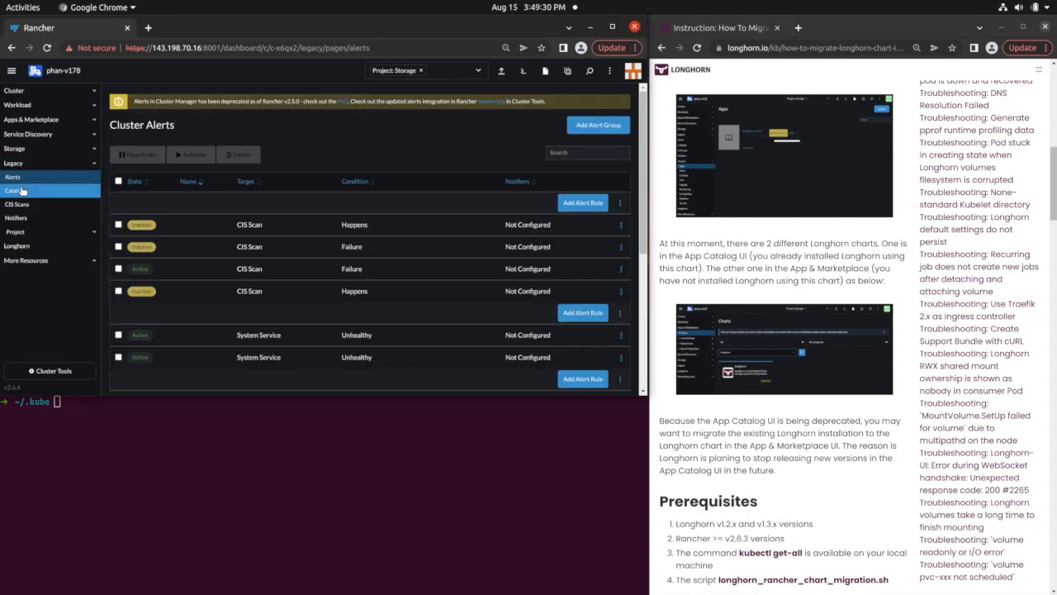
left_click(60, 233)
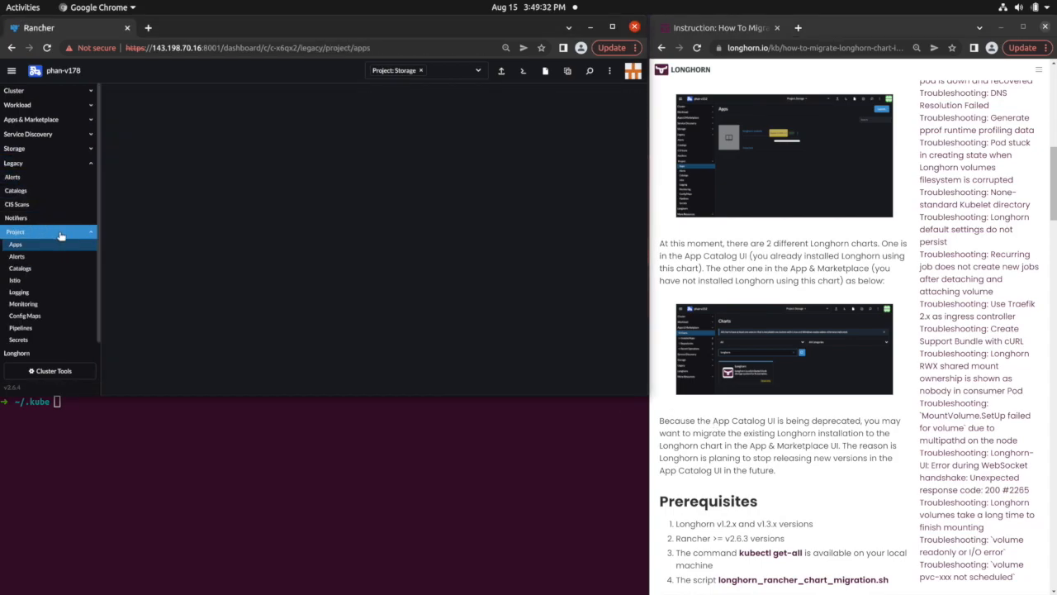
left_click_drag(352, 222, 142, 140)
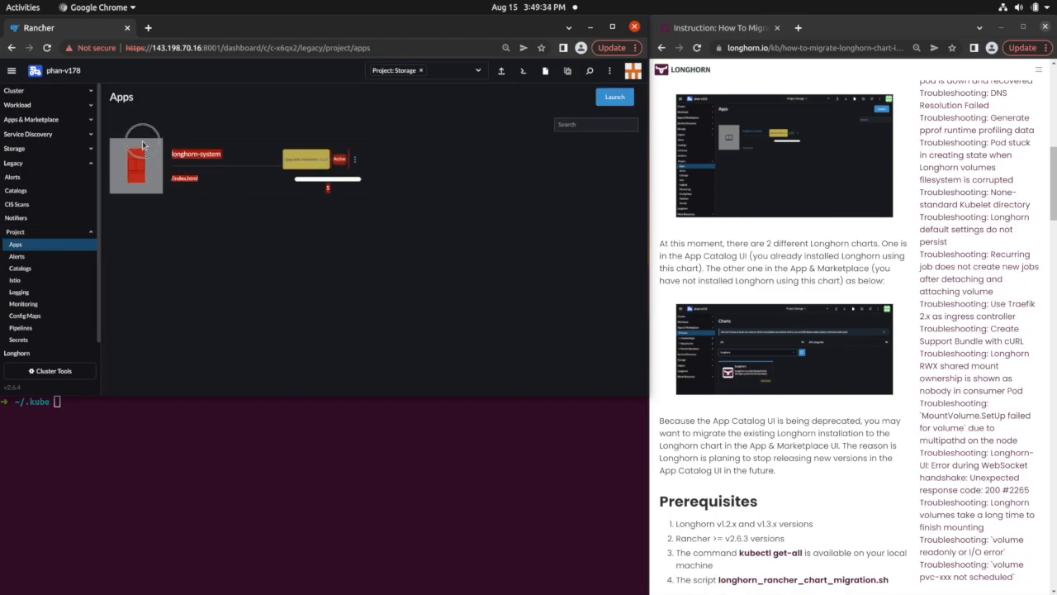
left_click(152, 127)
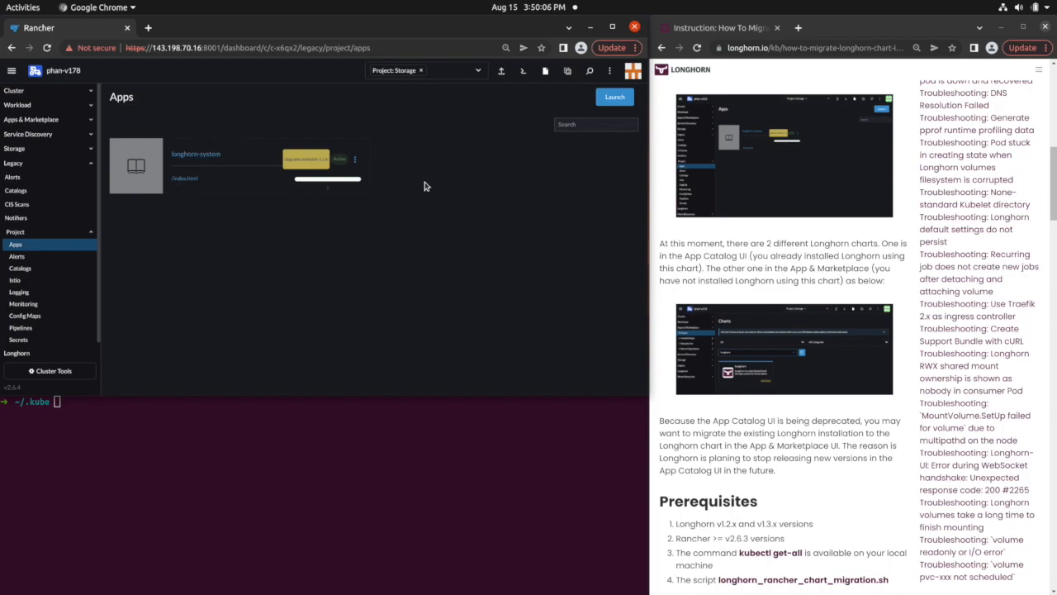
Reopen the Longhorn chart page from the Apps & Marketplace charts
left_click(40, 107)
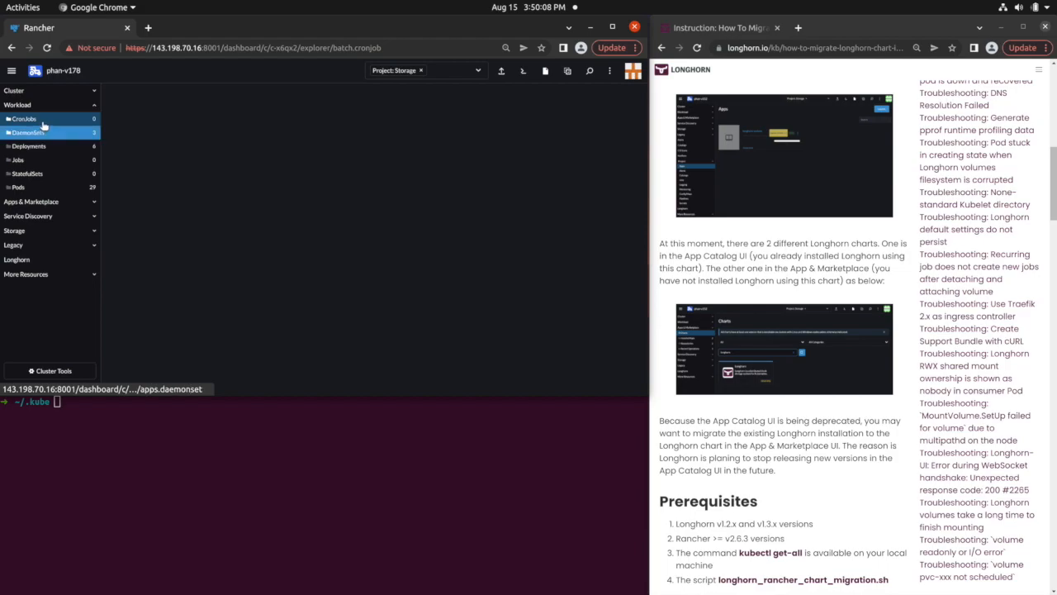
left_click(63, 204)
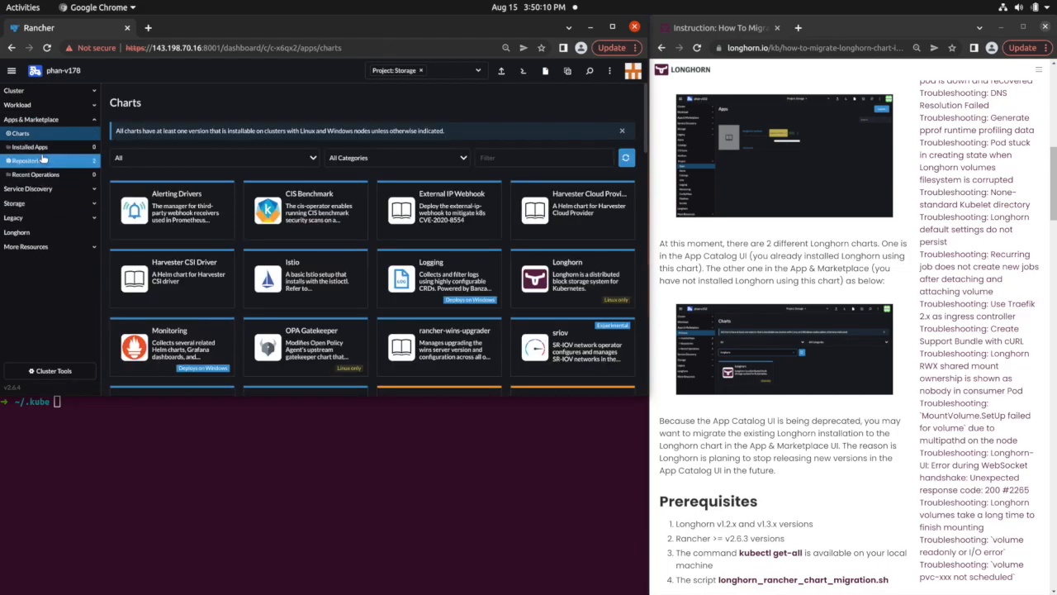
left_click(539, 271)
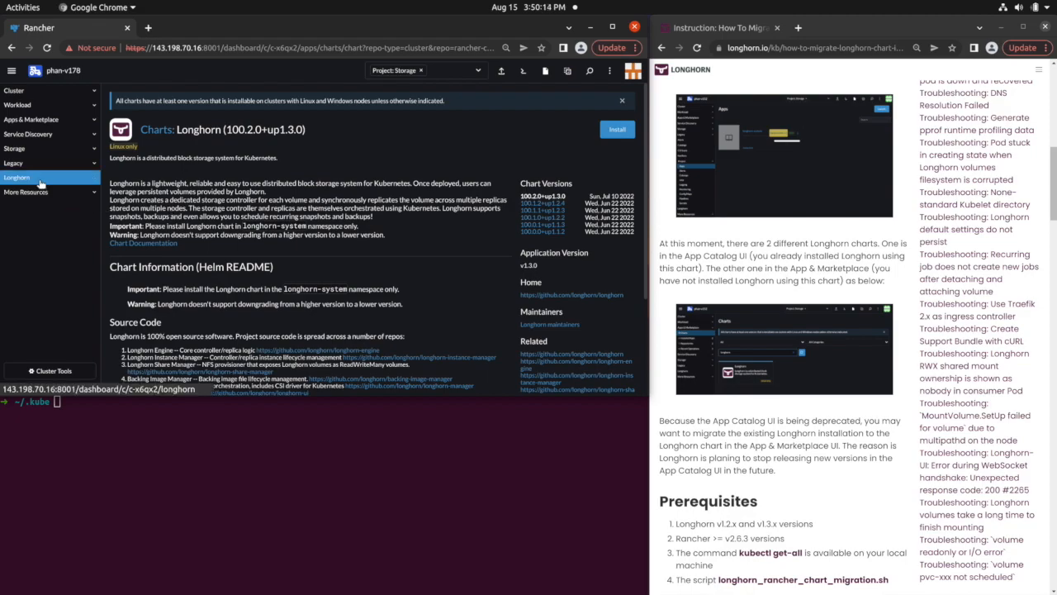
Review the article's Prerequisites section, highlighting the required Longhorn version
left_click(766, 441)
scroll(765, 434, "down", 3)
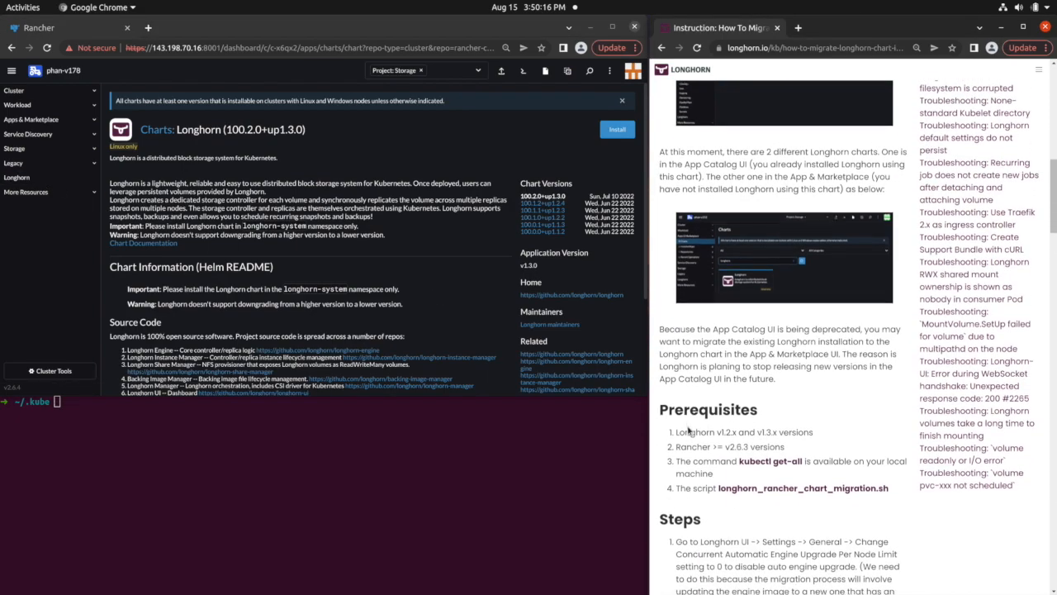
left_click_drag(667, 372, 895, 433)
left_click(890, 443)
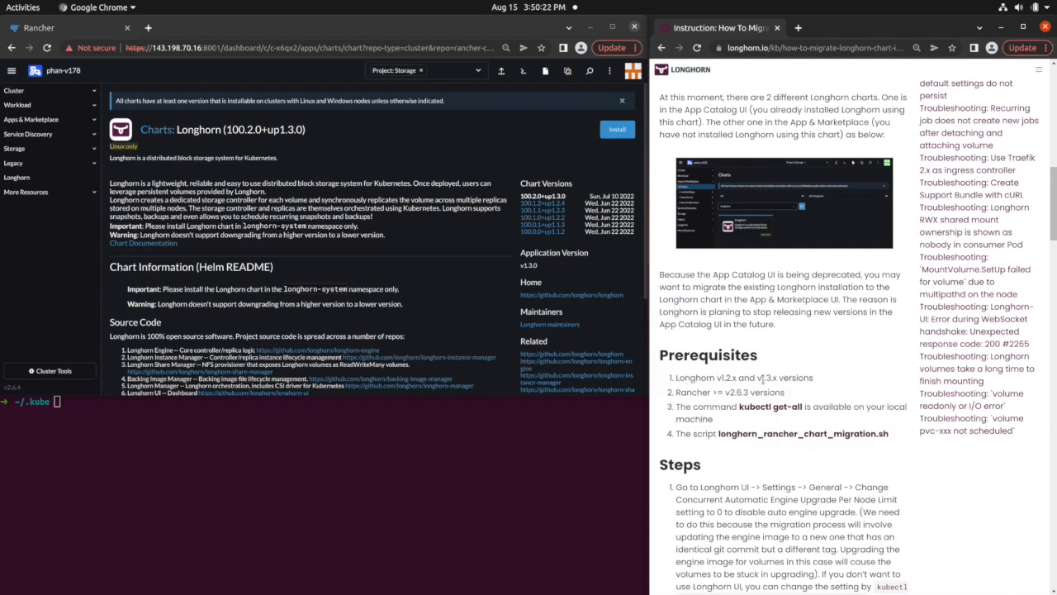
left_click_drag(718, 377, 738, 379)
left_click(739, 380)
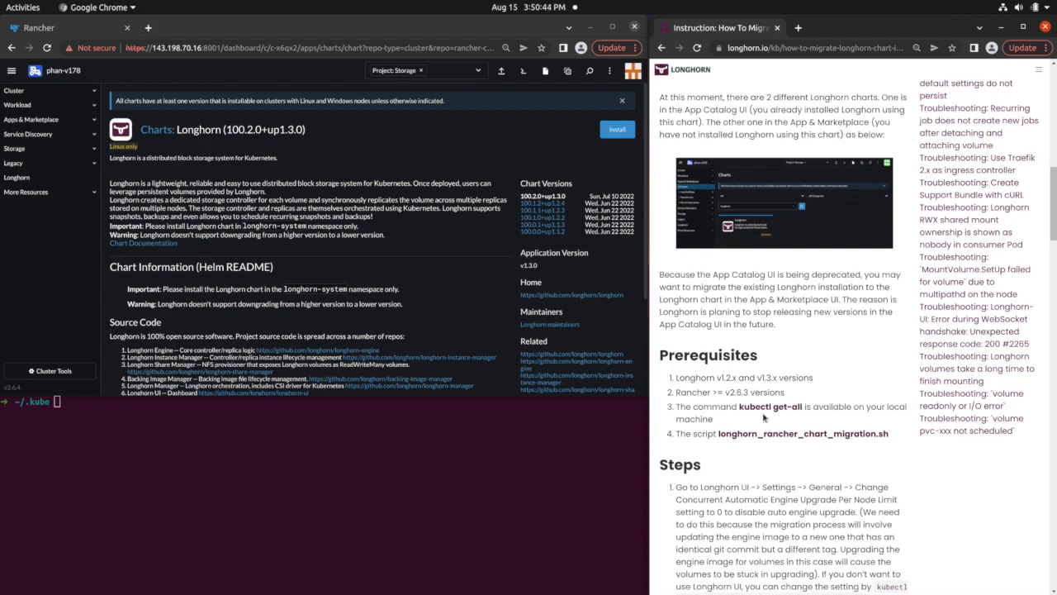
Open the longhorn_rancher_chart_migration.sh script linked in the article's prerequisites in a new browser tab and show its raw contents
middle_click(752, 438)
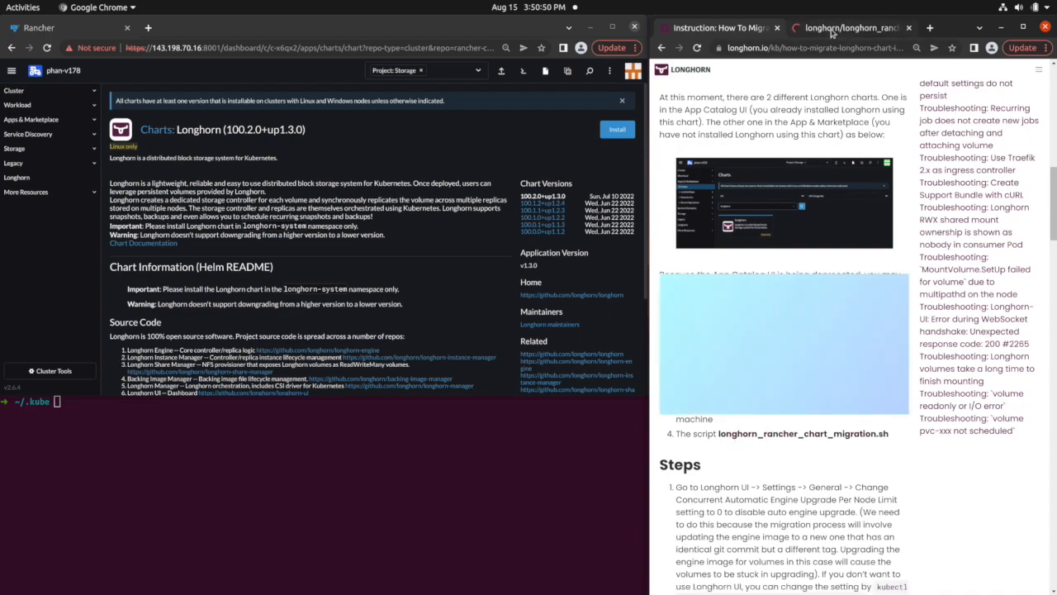
left_click(832, 32)
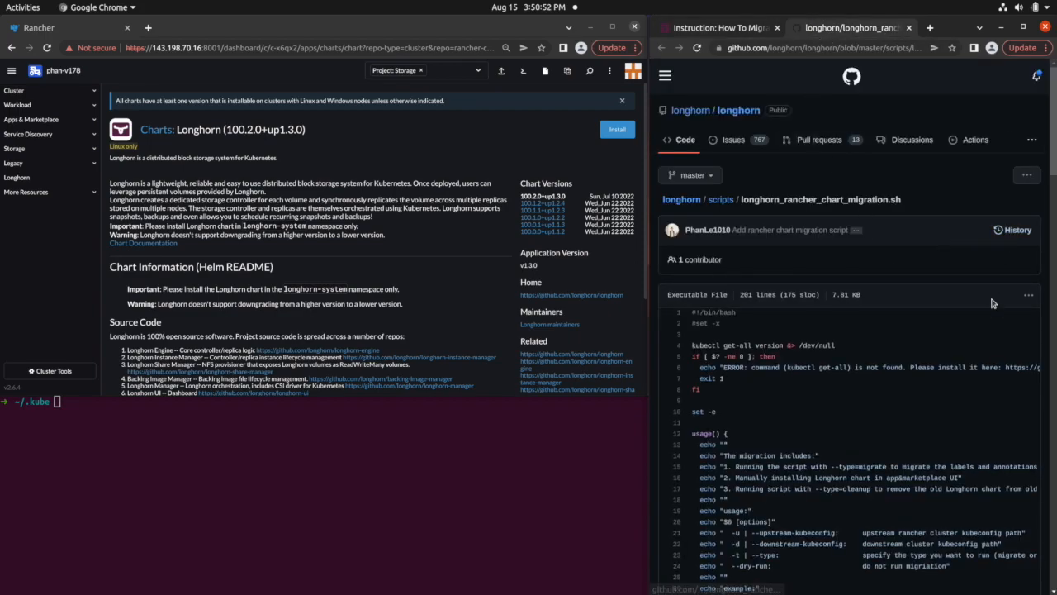
left_click(1028, 295)
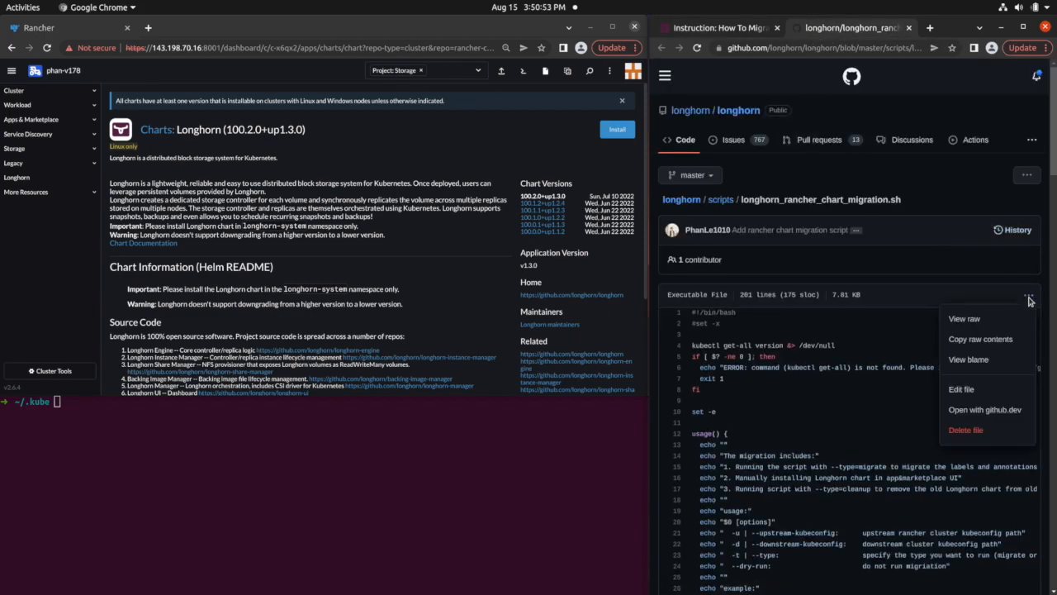
left_click(964, 320)
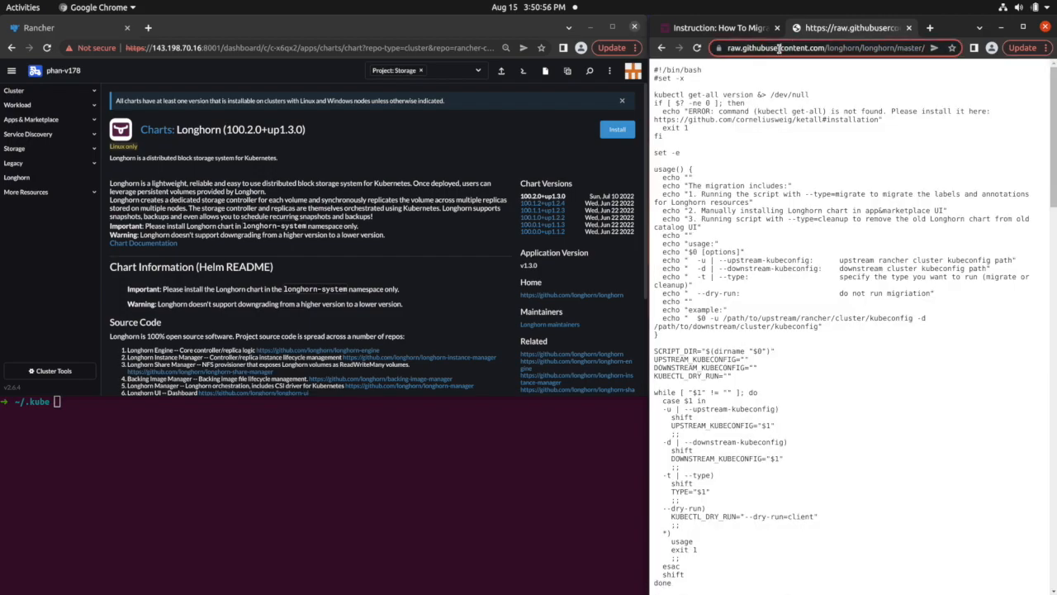
Download longhorn_rancher_chart_migration.sh into ~/.kube with wget in the terminal and list the folder with "ls -l"
left_click(449, 448)
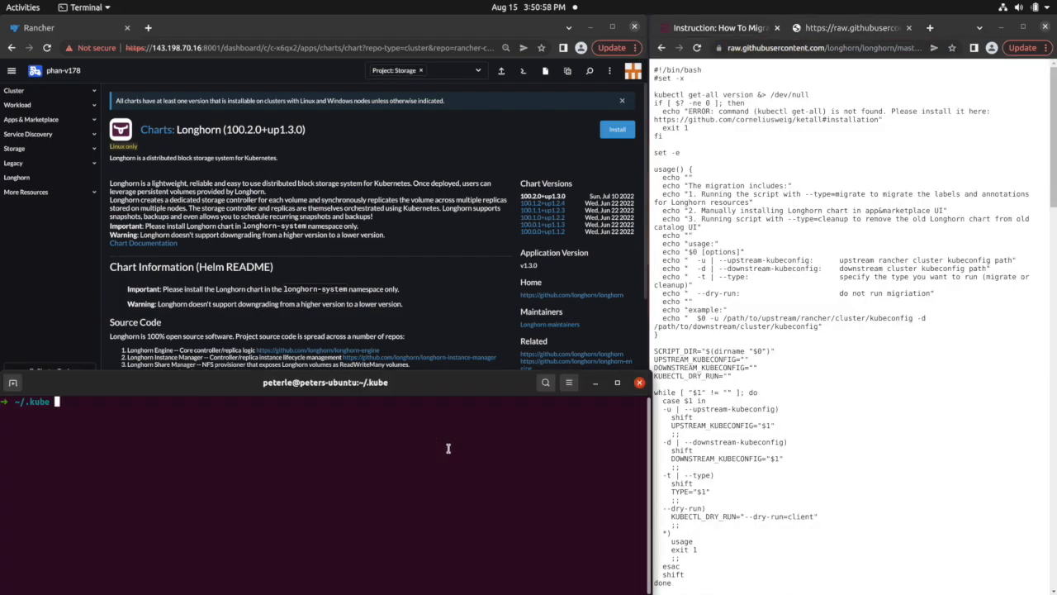
type("wget")
key("Right")
key("Return")
type("ls -l")
key("Return")
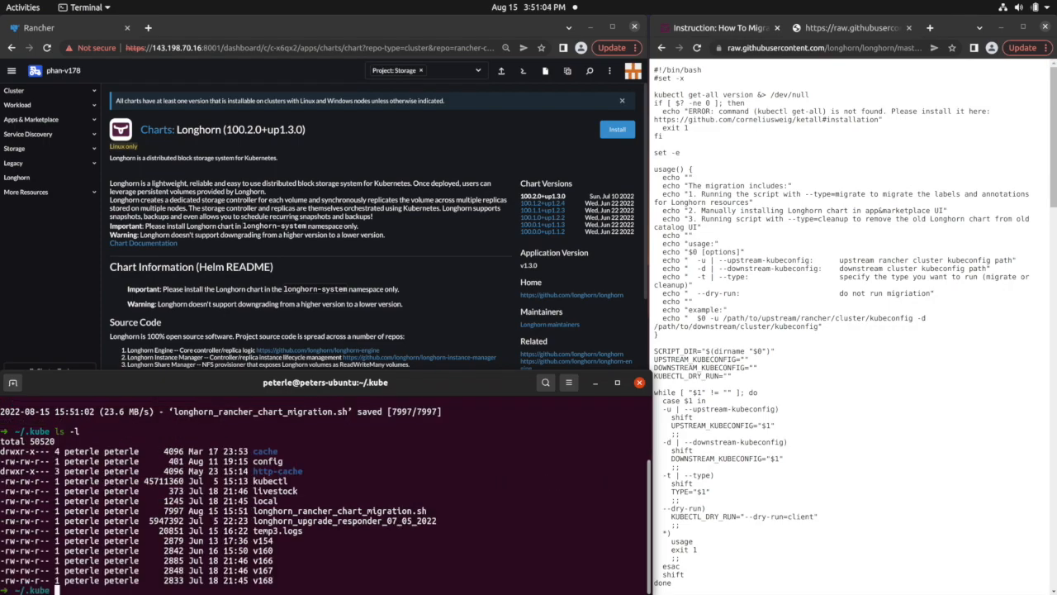
Make the downloaded script executable with "chmod +x longhorn_rancher_chart_migration.sh"
double_click(348, 513)
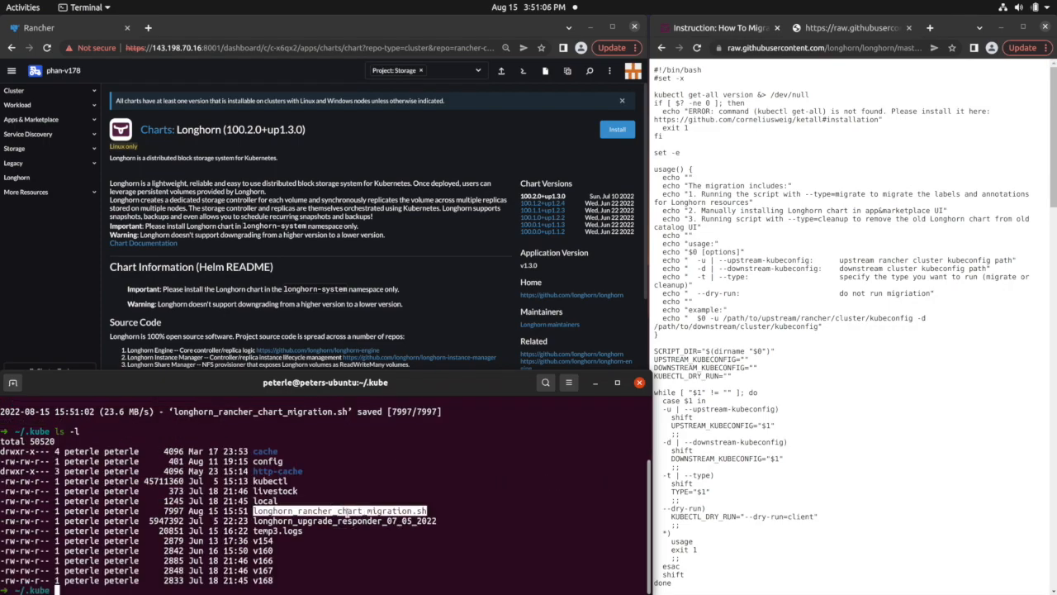
type("chmod")
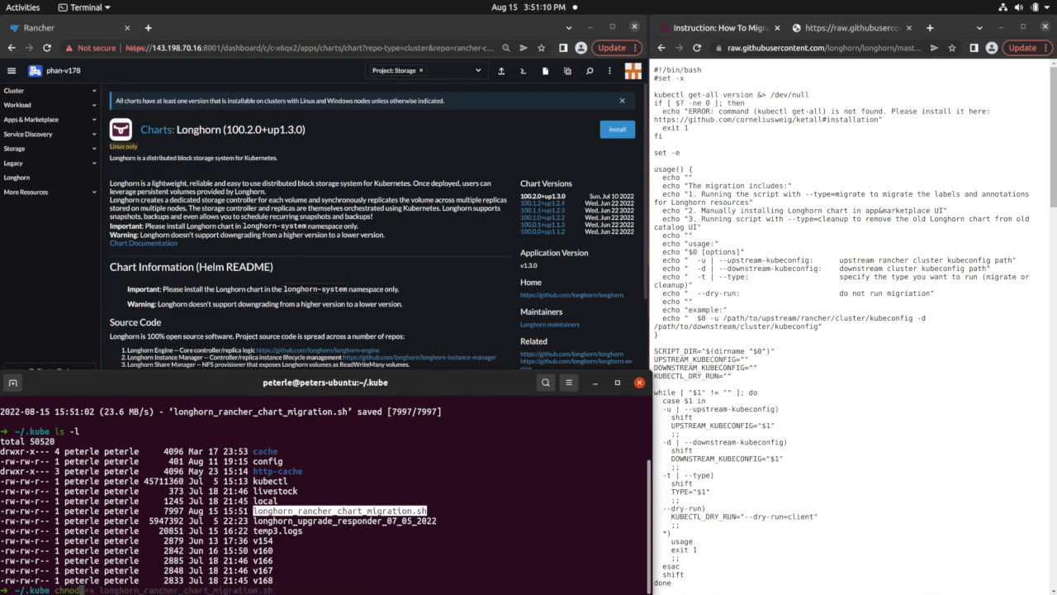
type(" +x")
key("Right")
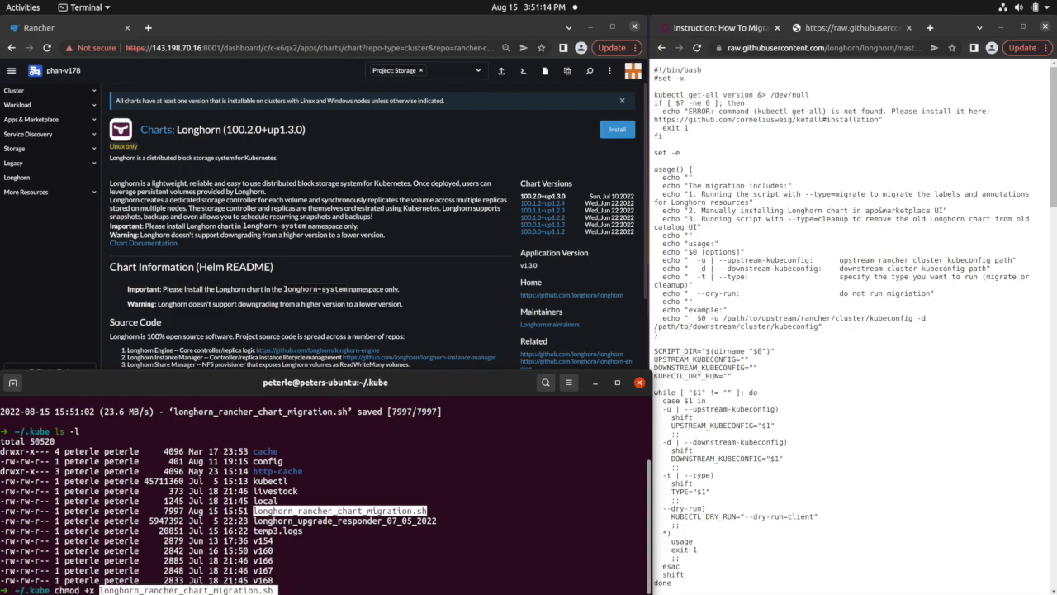
key("Return")
key("Return")
key("Return")
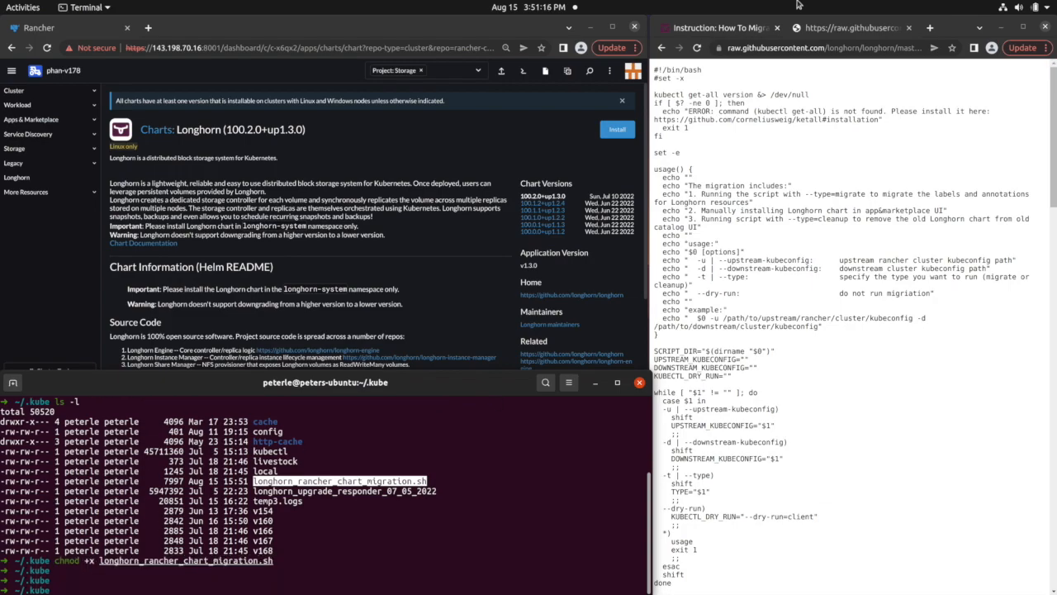
Return to the Longhorn article and highlight step 1 about the Concurrent Automatic Engine Upgrade Per Node Limit setting
left_click(724, 33)
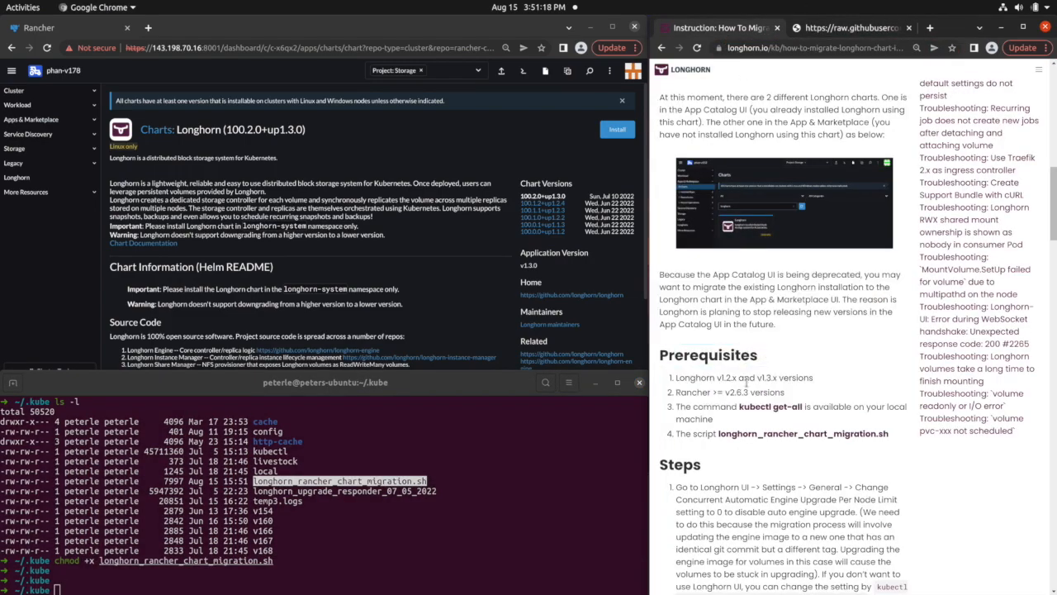
scroll(746, 383, "down", 4)
left_click_drag(675, 312, 715, 325)
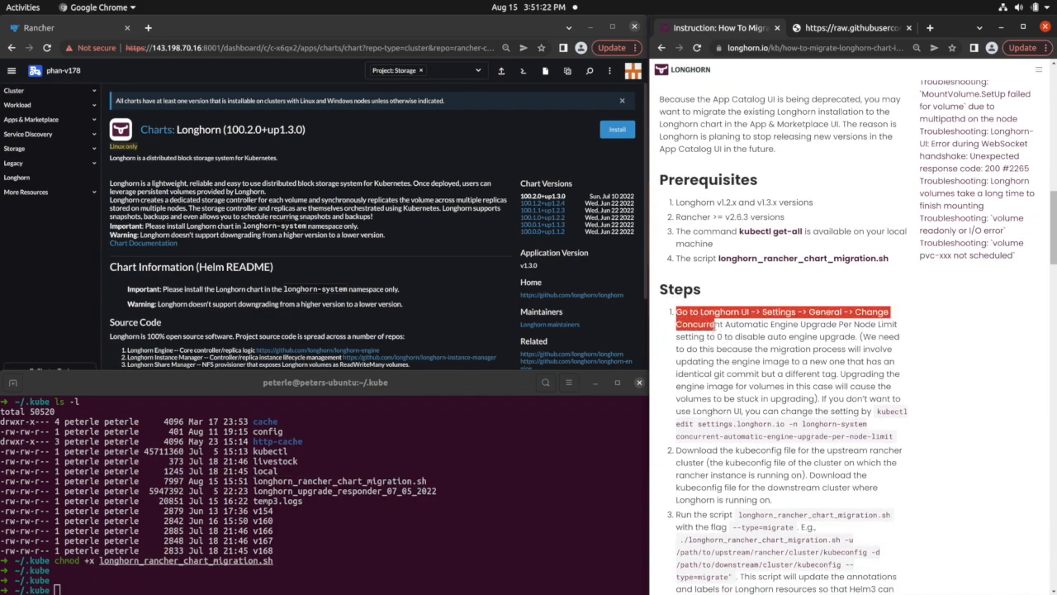
left_click(745, 316)
left_click_drag(680, 327, 778, 328)
left_click(778, 327)
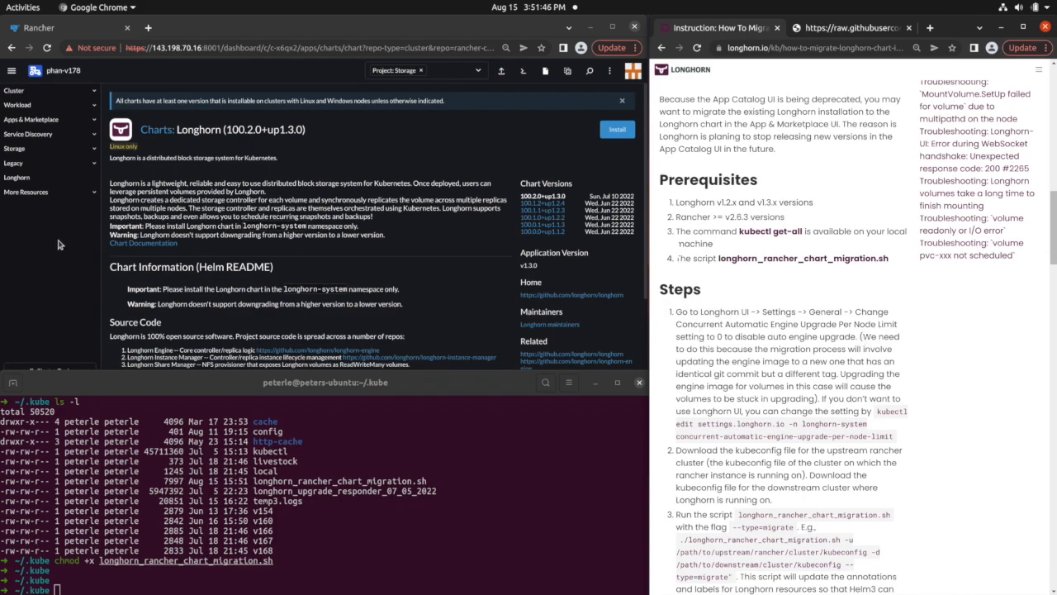
Open the Longhorn UI from Rancher and find Concurrent Automatic Engine Upgrade Per Node Limit in its general settings
left_click(29, 178)
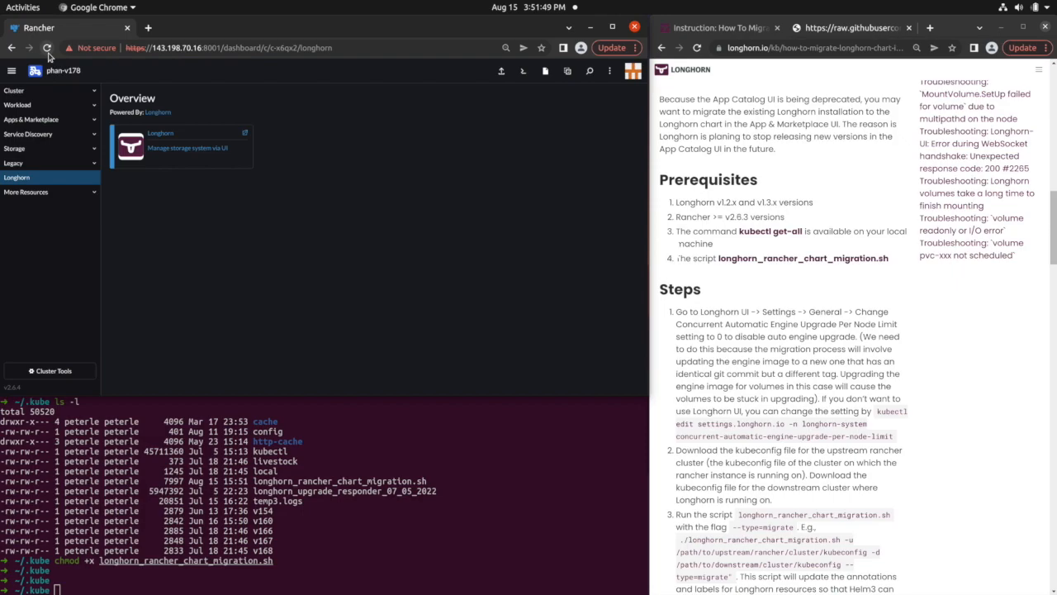
left_click(142, 135)
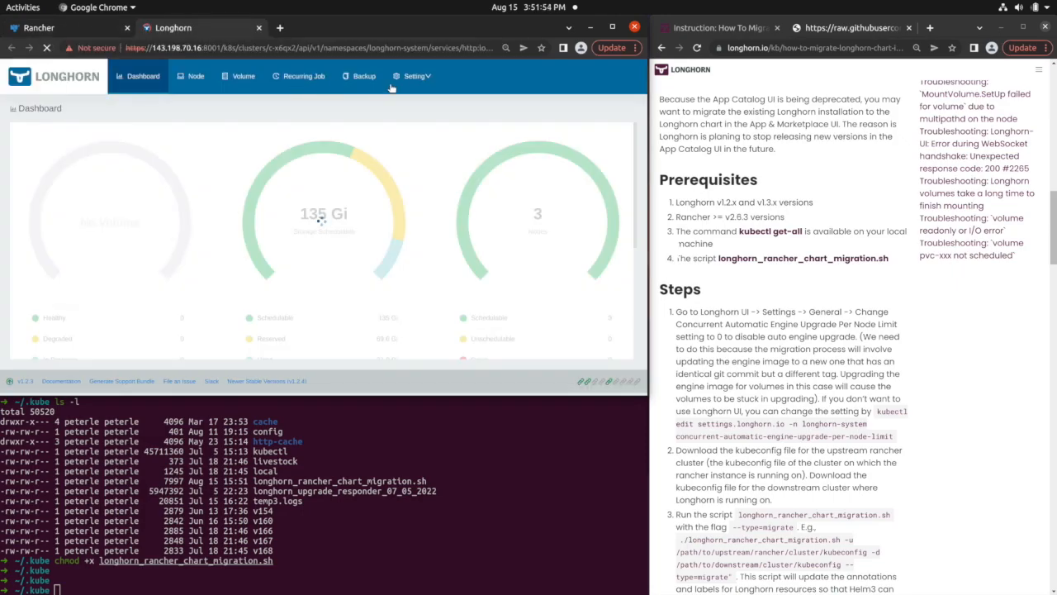
mouse_move(413, 79)
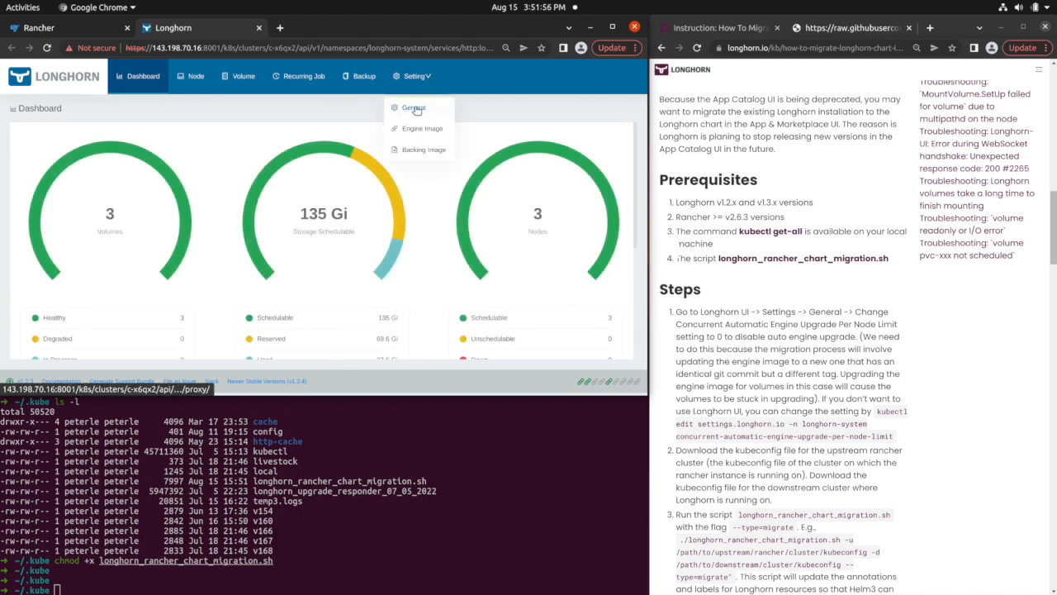
left_click(413, 115)
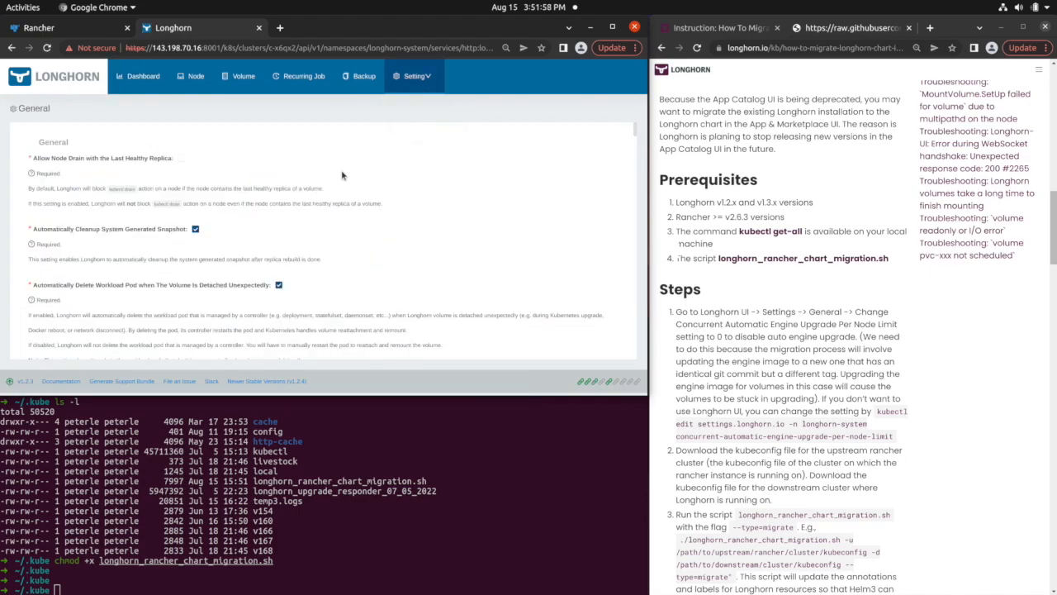
scroll(186, 240, "down", 3)
scroll(186, 239, "down", 8)
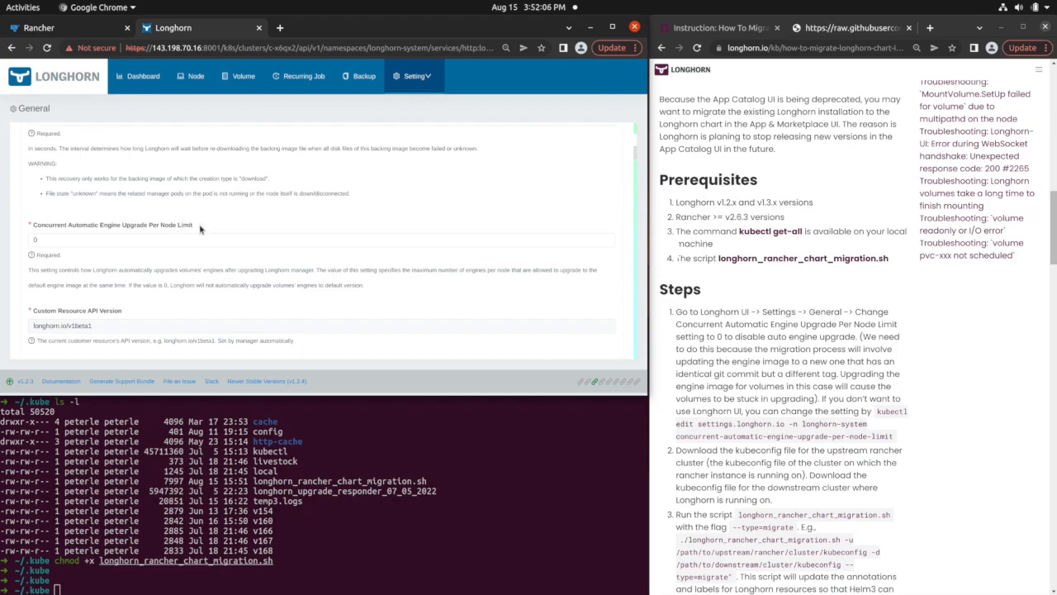
Check the value of Concurrent Automatic Engine Upgrade Per Node Limit against step 1 of the article
left_click(144, 244)
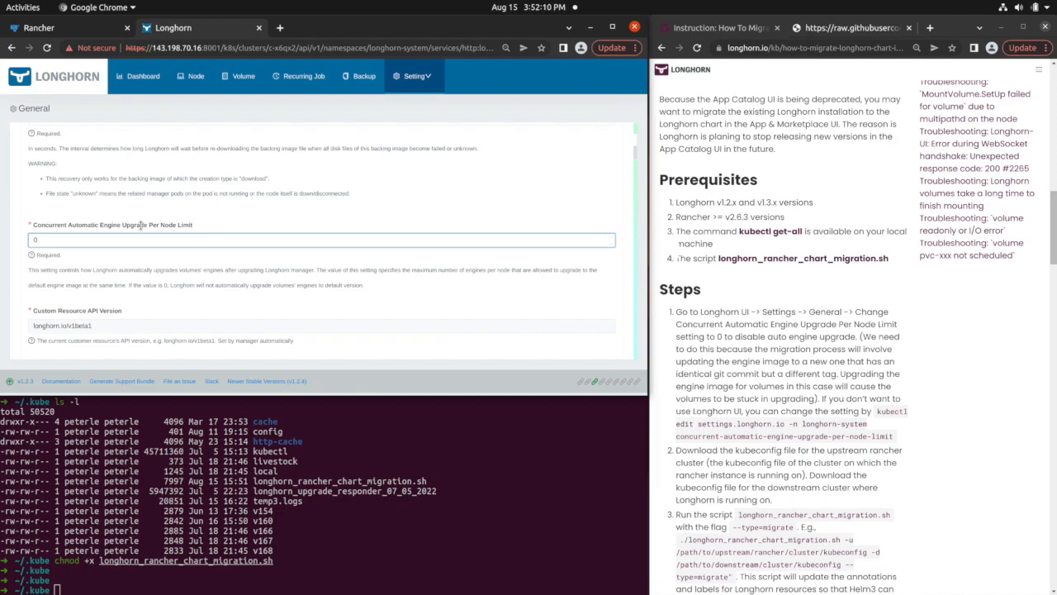
left_click(800, 397)
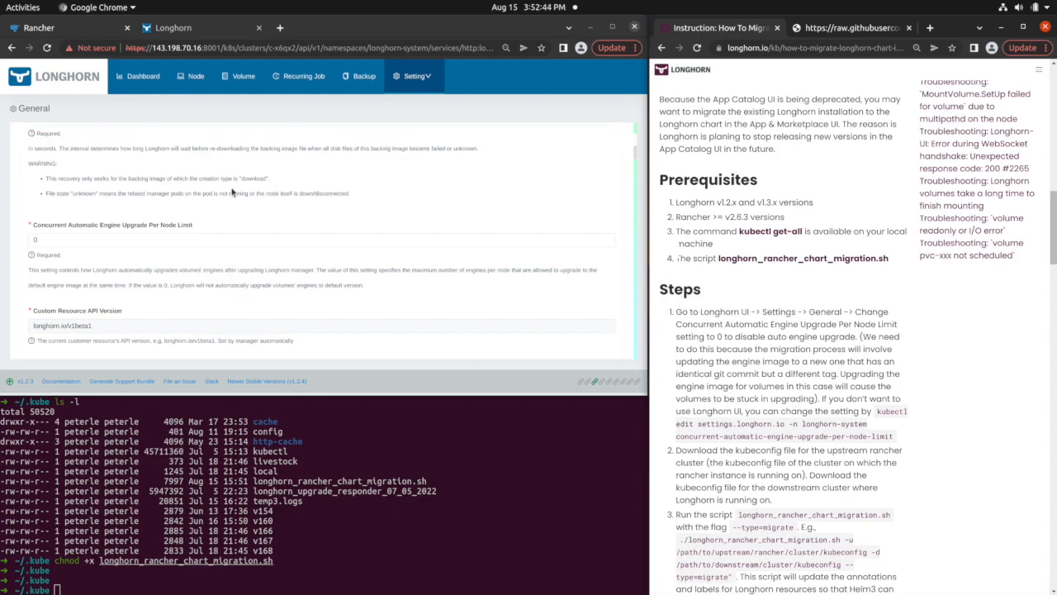
left_click(170, 241)
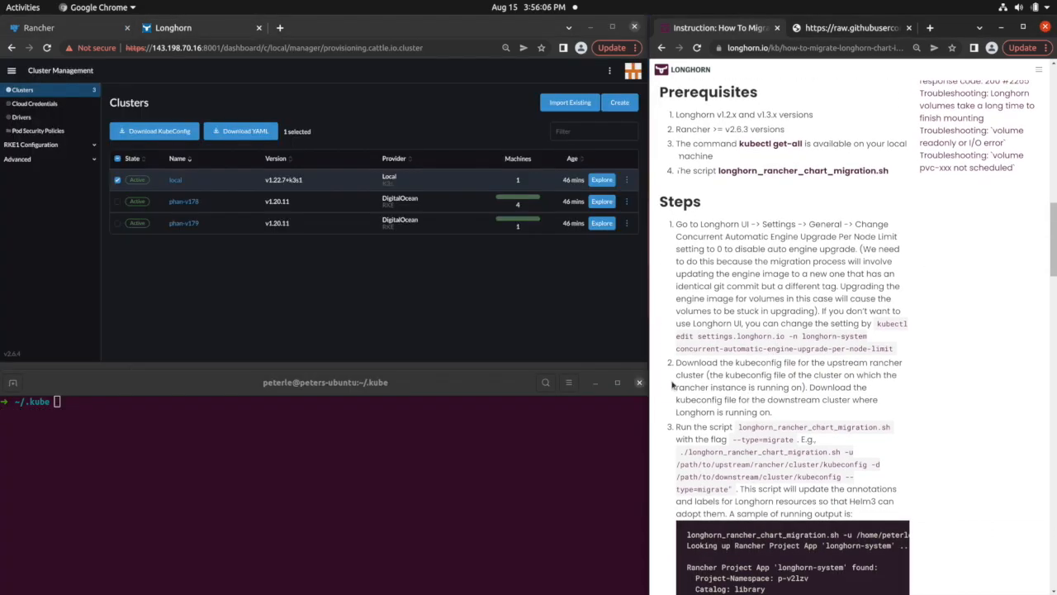
Highlight step 2 of the article, and download the local cluster's KubeConfig from Rancher into the .kube folder as local.yaml
left_click_drag(676, 362, 796, 413)
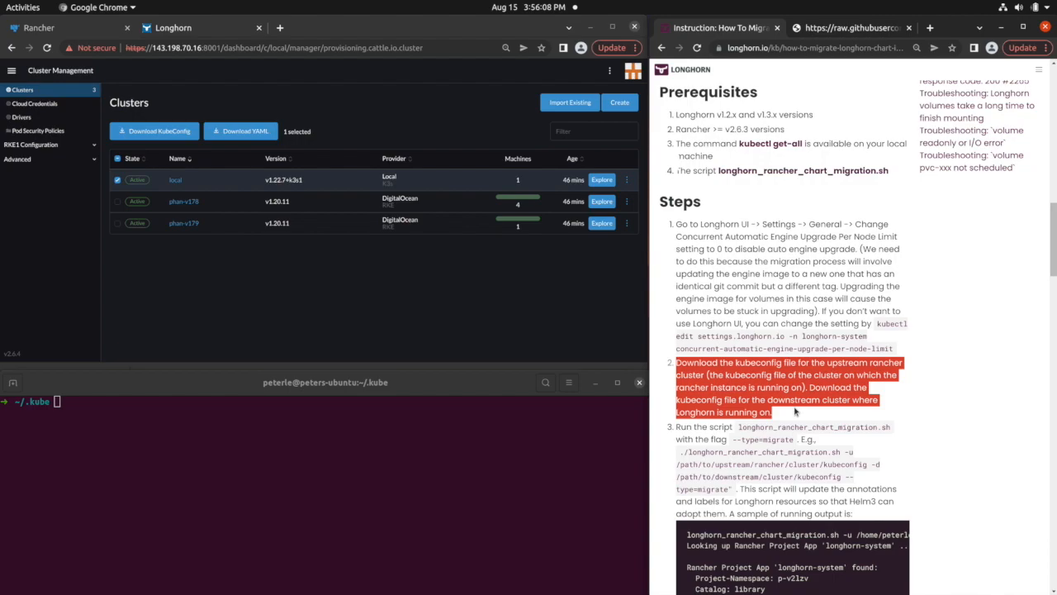
left_click(443, 340)
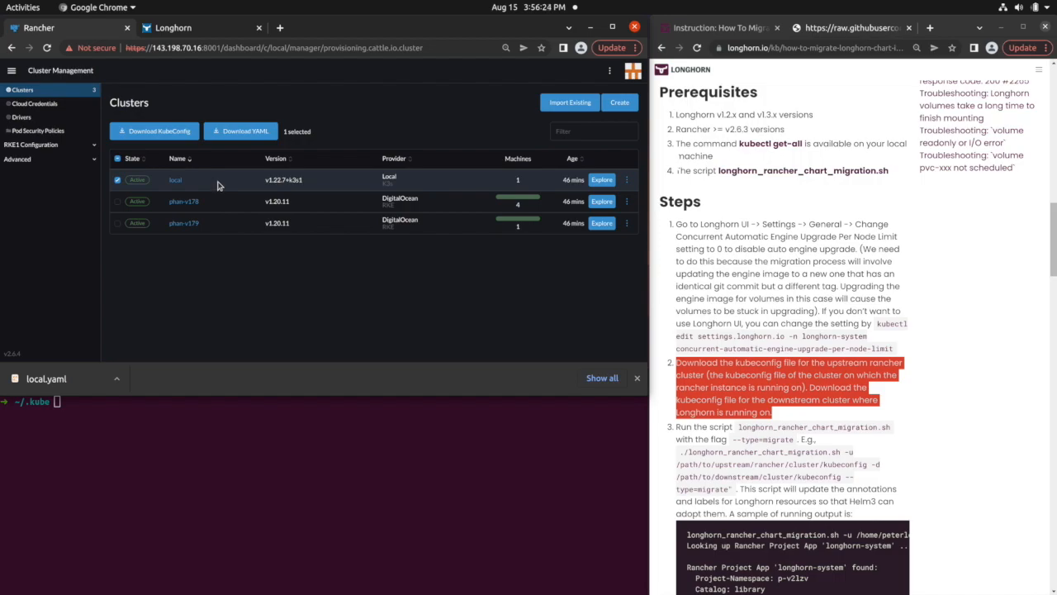
left_click(626, 179)
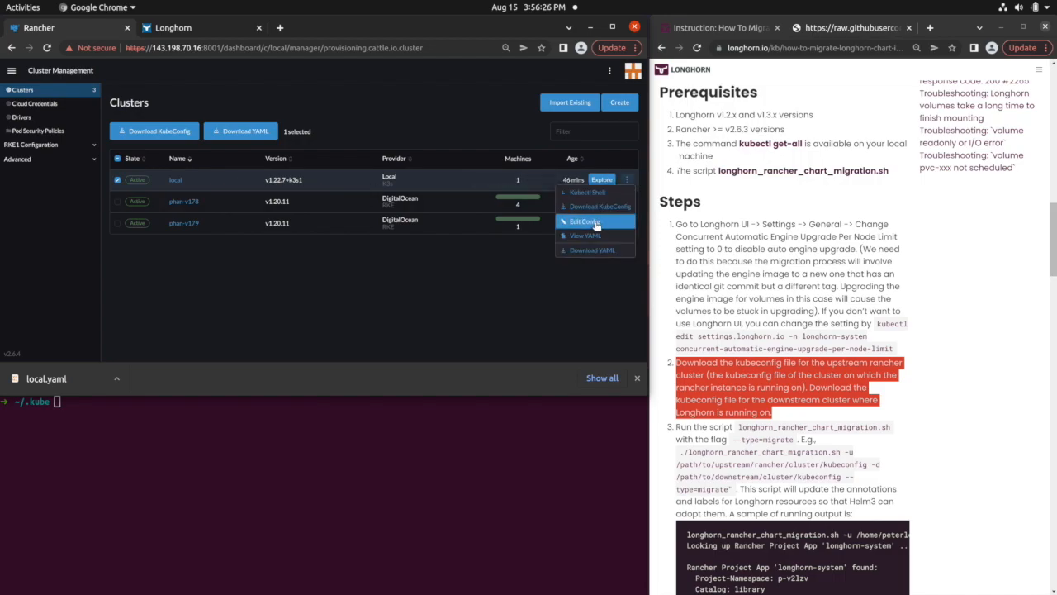
left_click(595, 206)
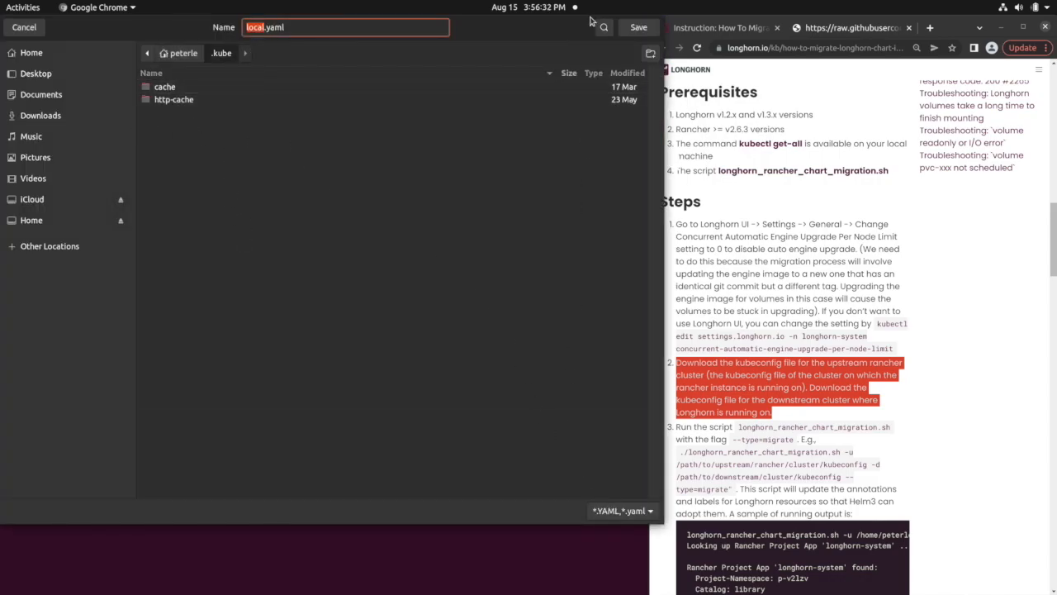
left_click(629, 29)
List the ~/.kube folder in the terminal with "ls -l" and highlight the local.yaml entry
left_click(414, 462)
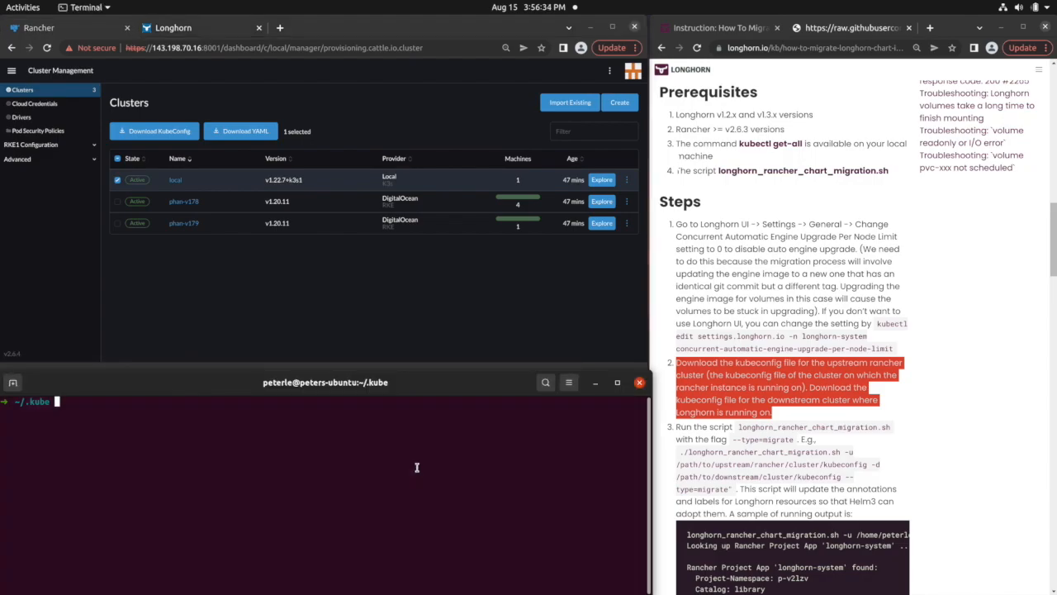
type("ls -l")
key("Return")
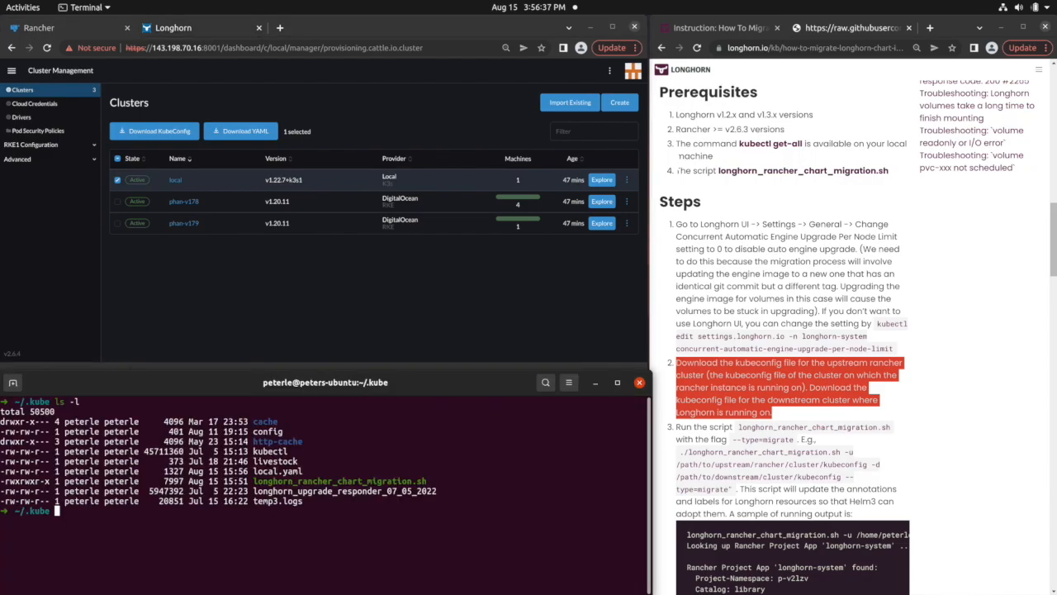
triple_click(294, 473)
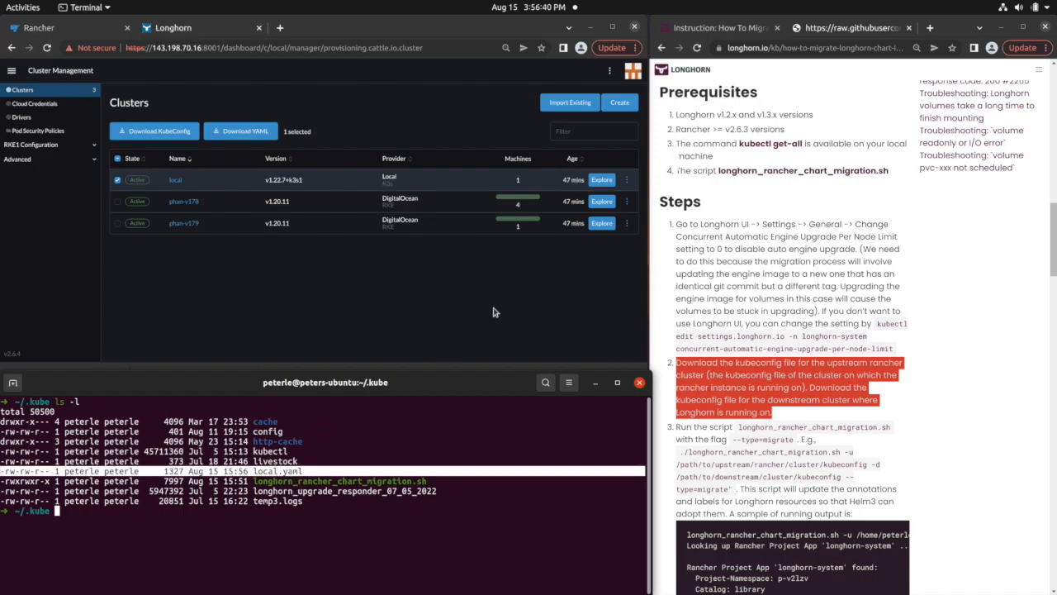
Download the KubeConfig of the downstream cluster phan-v178 from Rancher into the .kube folder as phan-v178.yaml
left_click(242, 212)
left_click(232, 211)
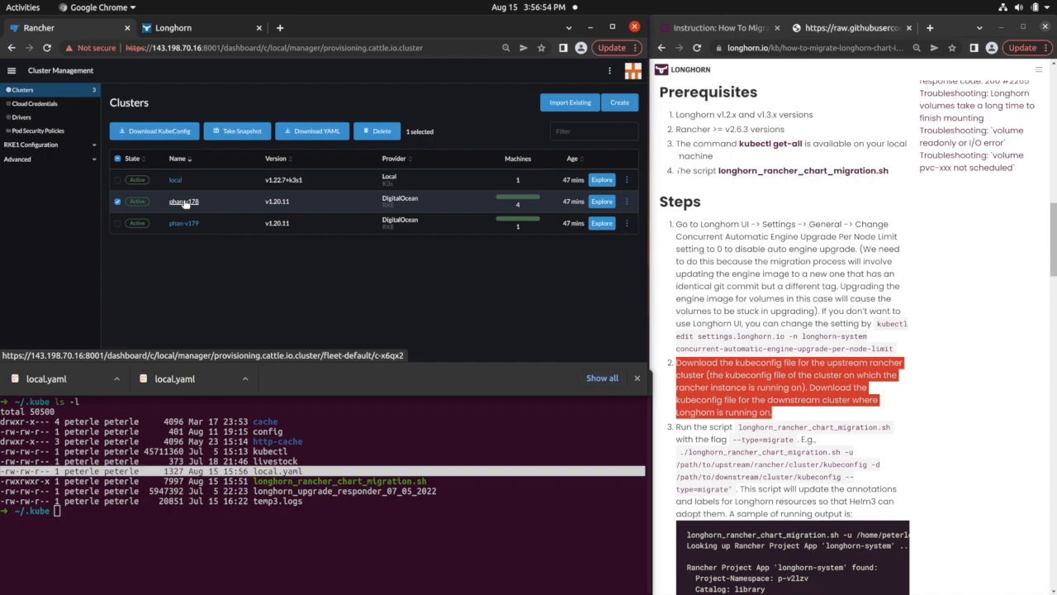
left_click(627, 202)
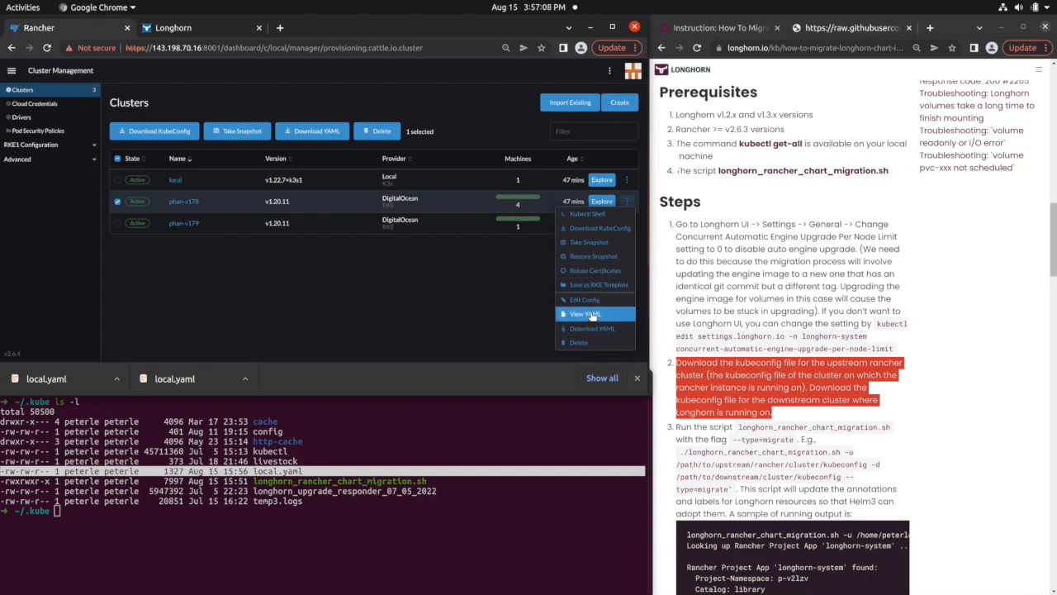
left_click(595, 229)
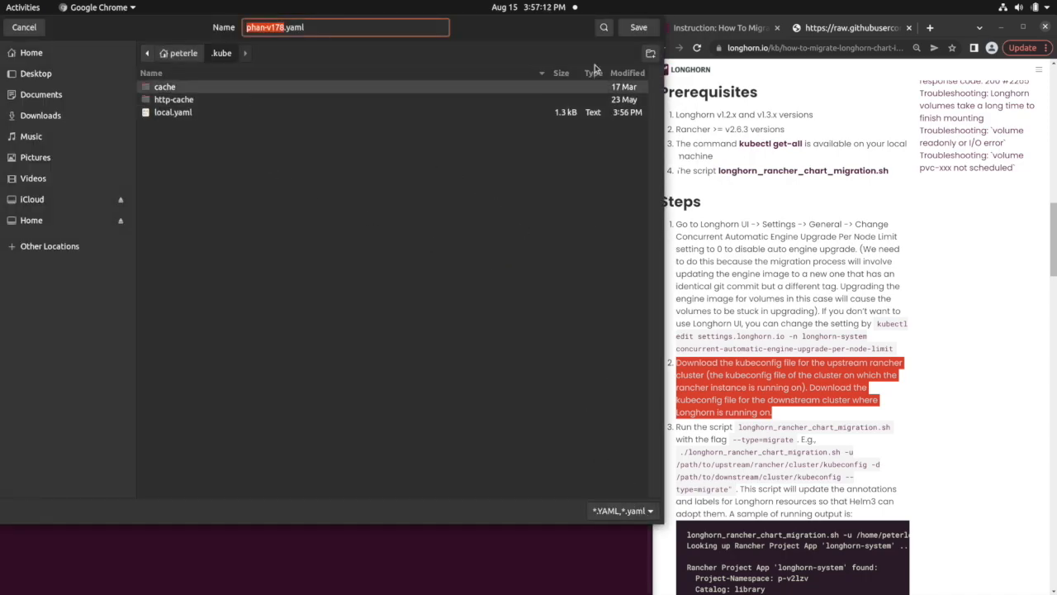
left_click(639, 27)
List the ~/.kube folder again with "ls -l" and highlight the phan-v178.yaml entry
left_click(420, 496)
type("ls -l")
key("Return")
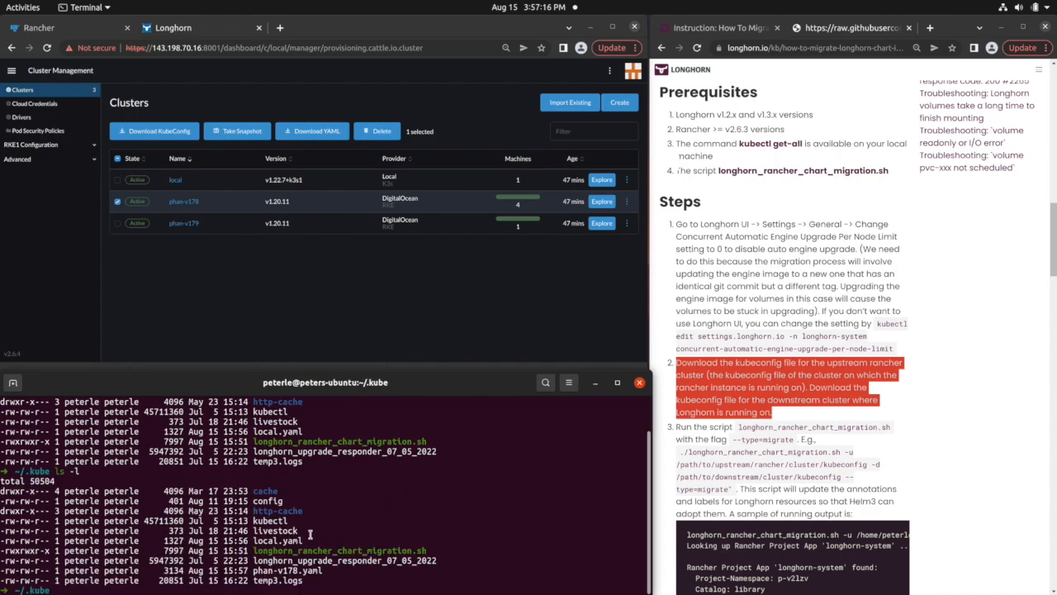
triple_click(289, 570)
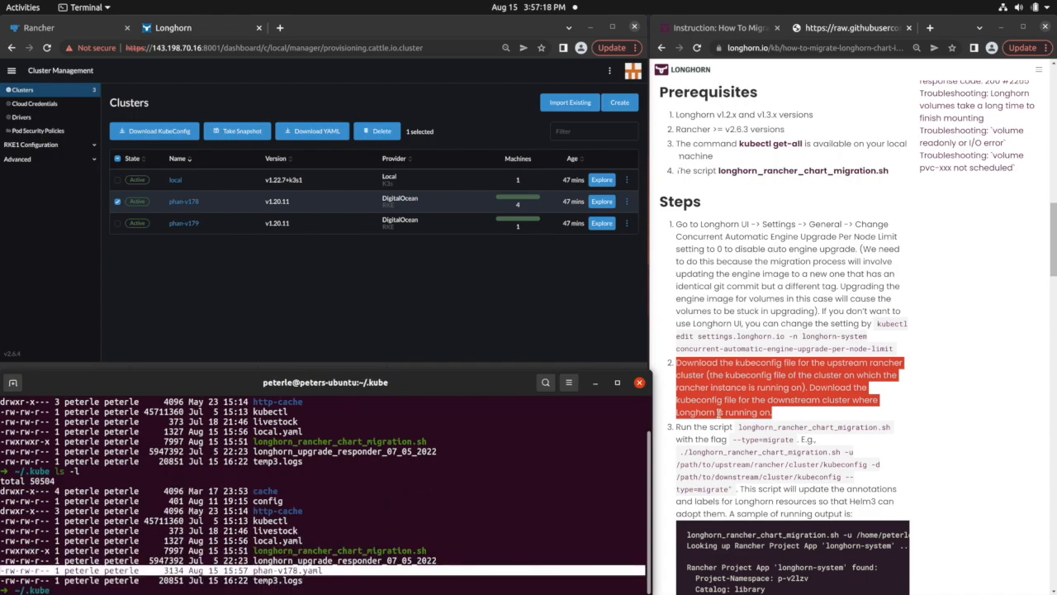
Go to step 3 of the article and highlight the migration script name and its --type=migrate flag
left_click(715, 422)
scroll(715, 423, "down", 2)
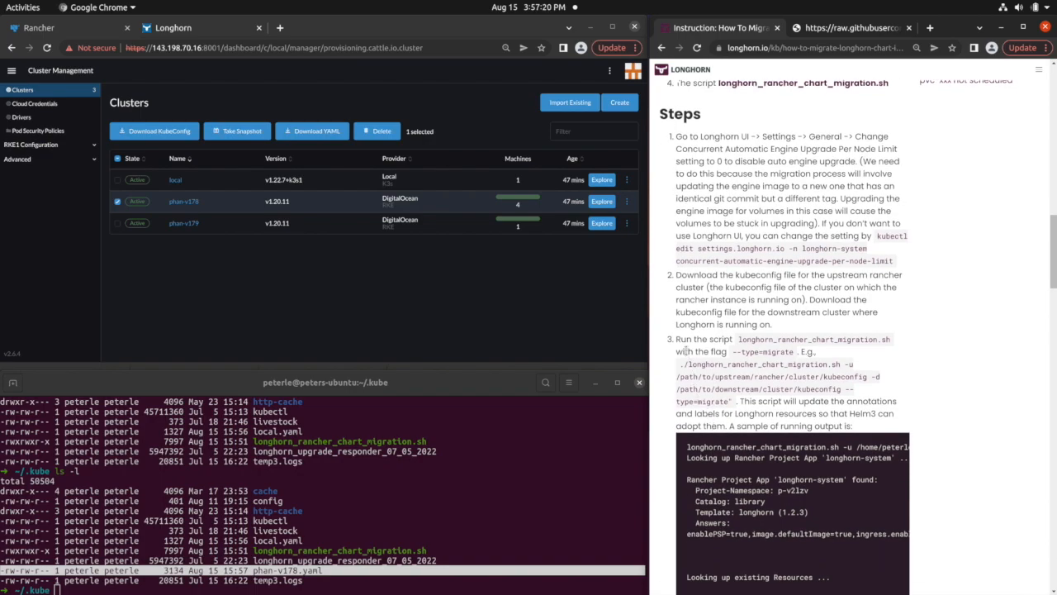
left_click(744, 338)
left_click_drag(743, 340, 797, 353)
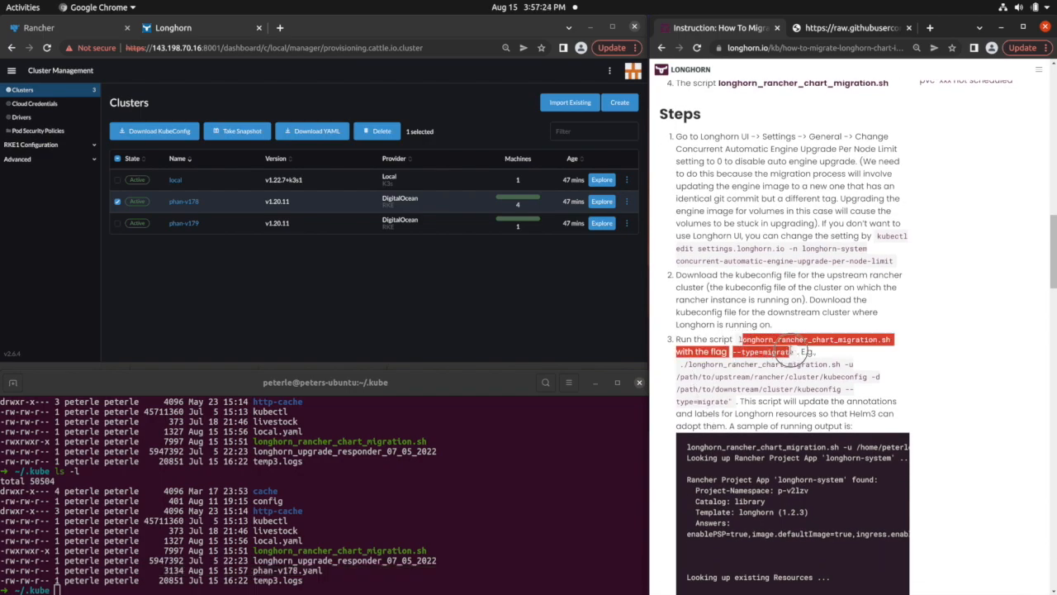
left_click(795, 353)
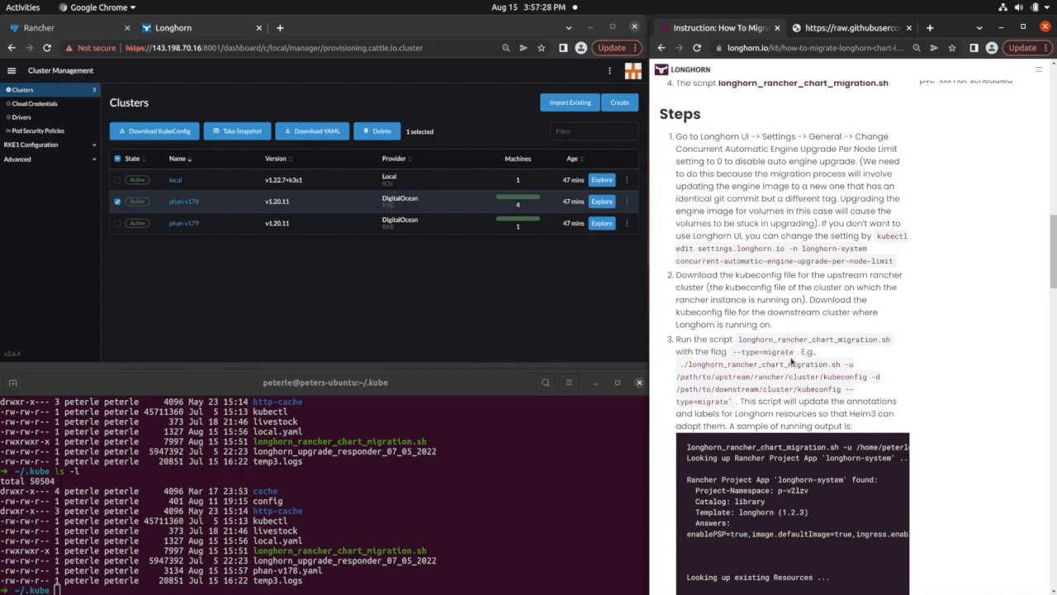
scroll(791, 361, "down", 1)
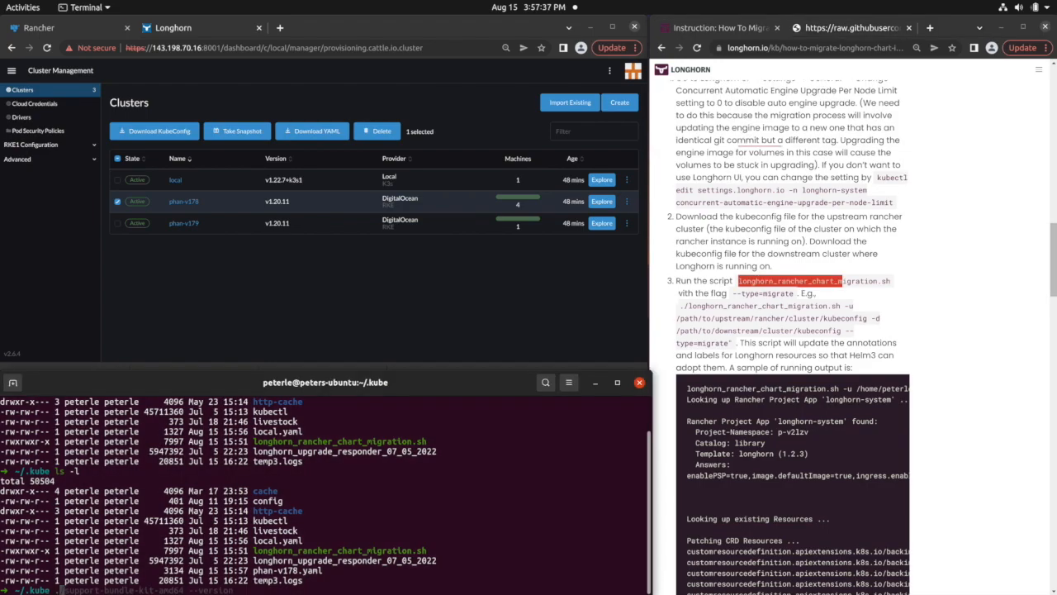
Start the terminal command "./longhorn_rancher_chart_migration.sh --type=migrate", copying the flag from the article
type("./lo")
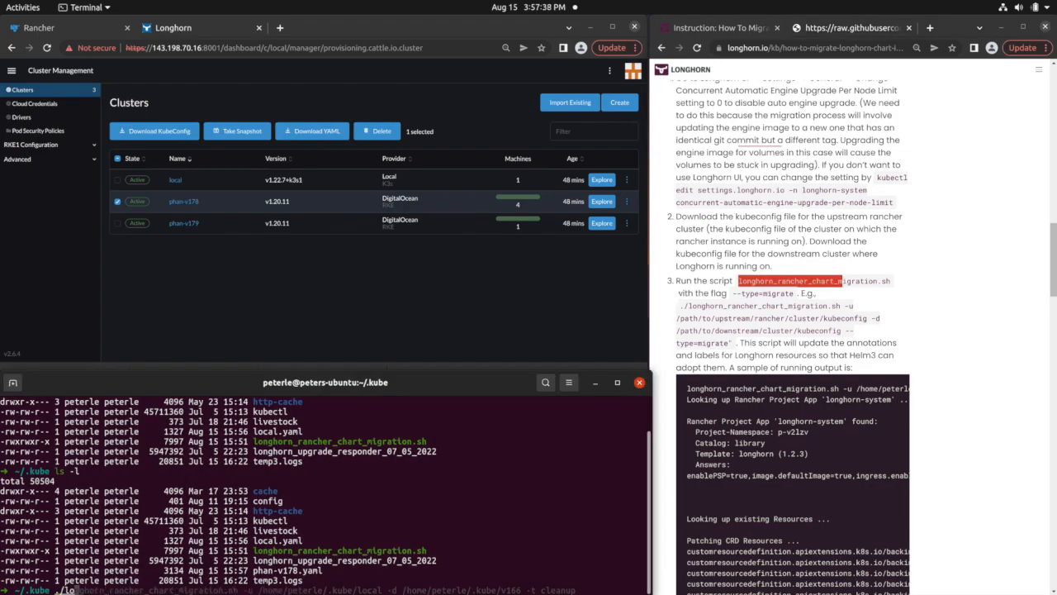
key("Tab")
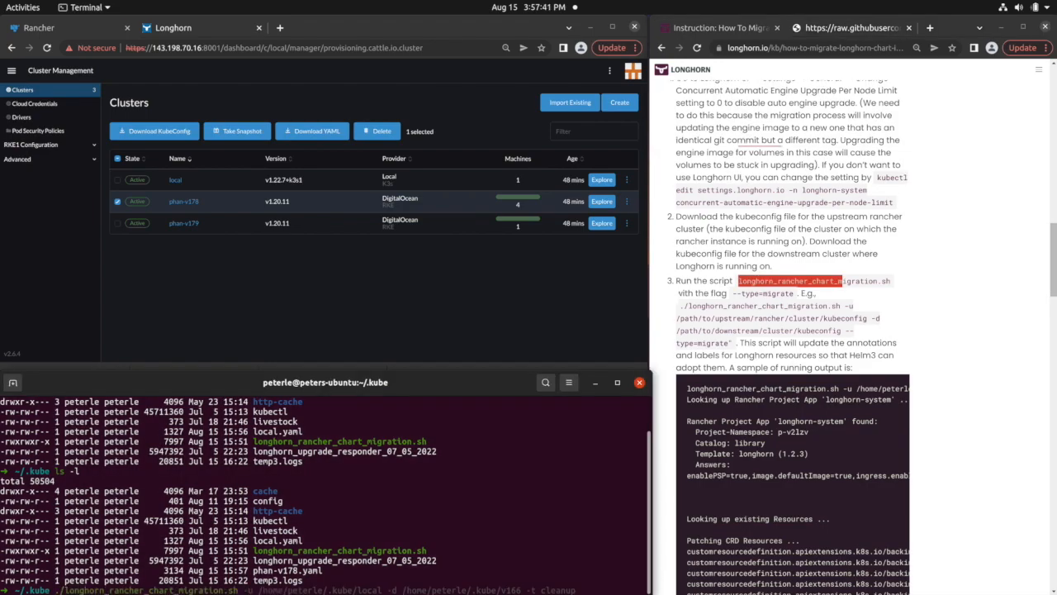
left_click_drag(733, 294, 798, 293)
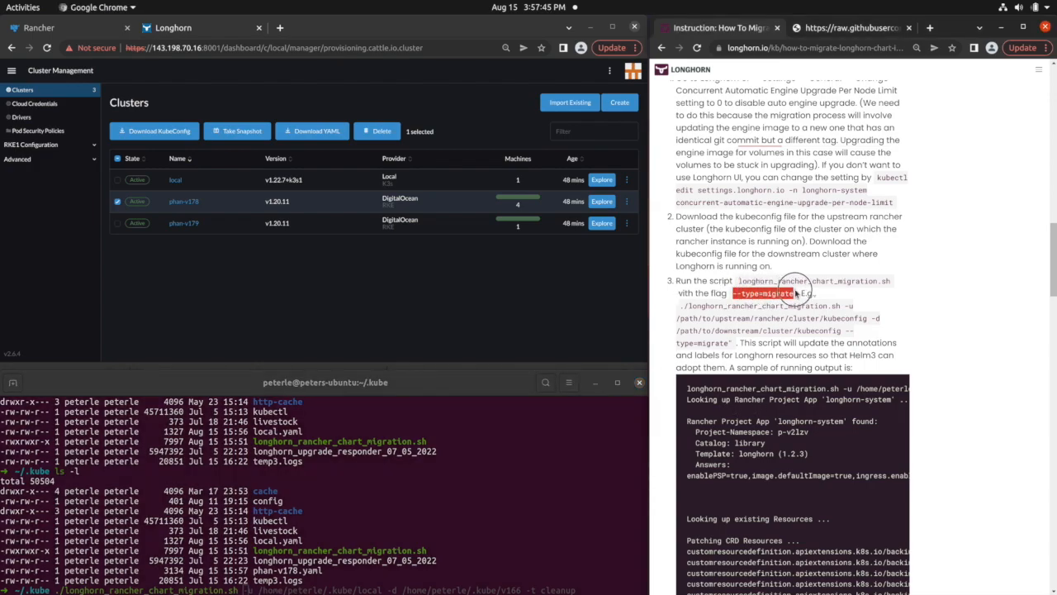
left_click(386, 538)
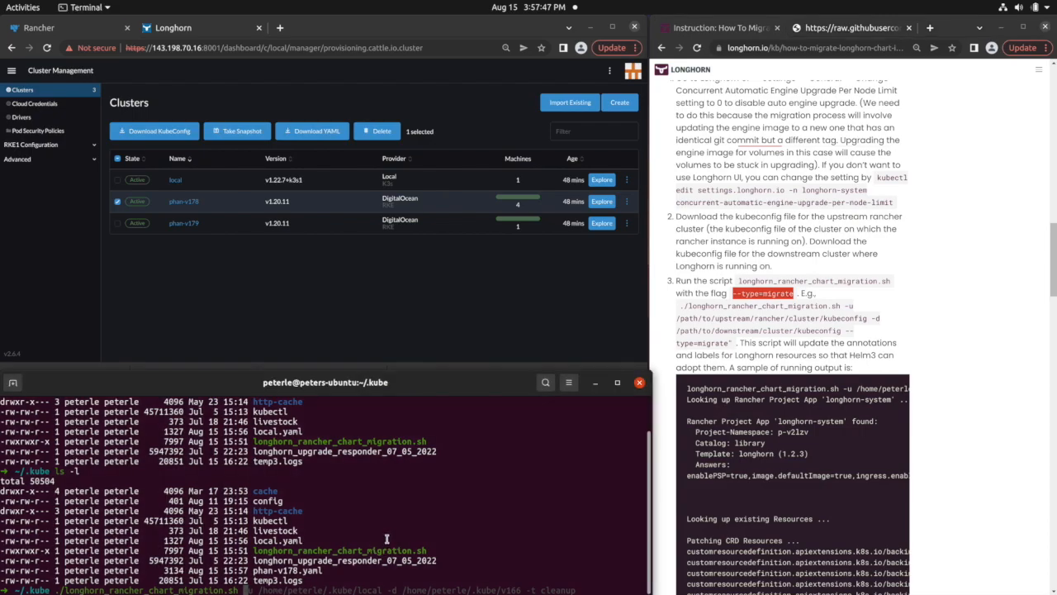
middle_click(389, 537)
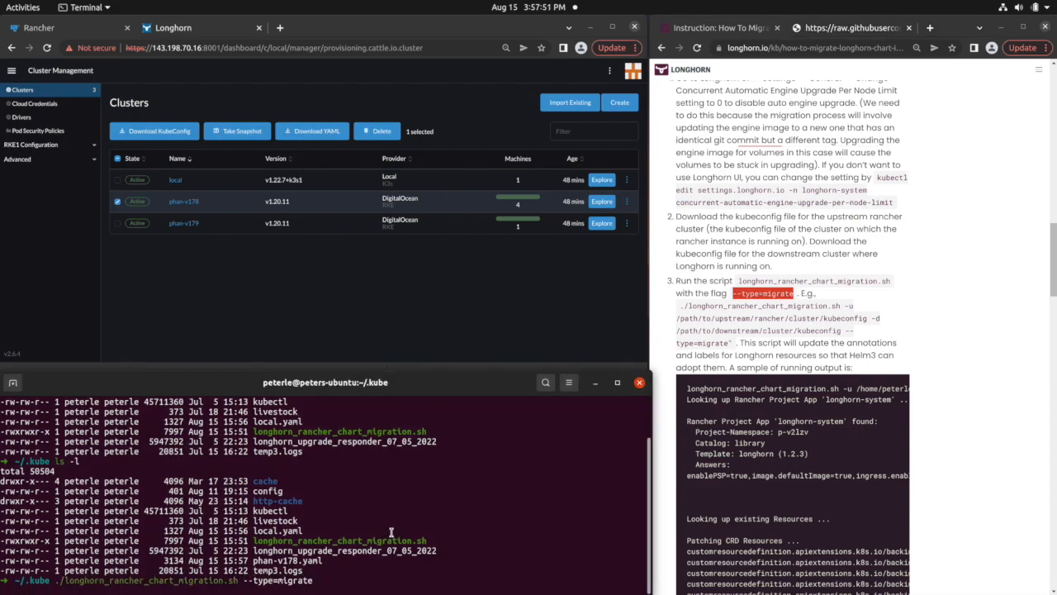
Add the -u option to the migration command with the full home-directory path to .kube/local.yaml
type("-u")
type("./")
key("BackSpace")
key("BackSpace")
type("/home/")
type(".ku")
key("BackSpace")
key("BackSpace")
key("BackSpace")
type("pe")
key("Tab")
type(".k")
key("Tab")
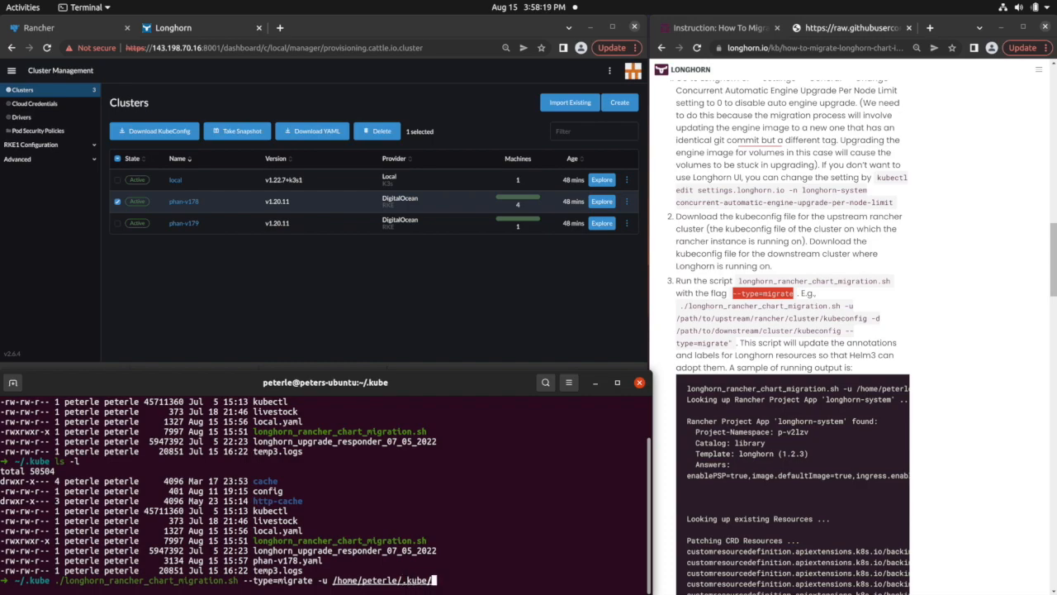
type("loc")
key("Tab")
Add the -d option with the full home-directory path to .kube/phan-v178.yaml and run the migration command
left_click_drag(868, 319, 871, 330)
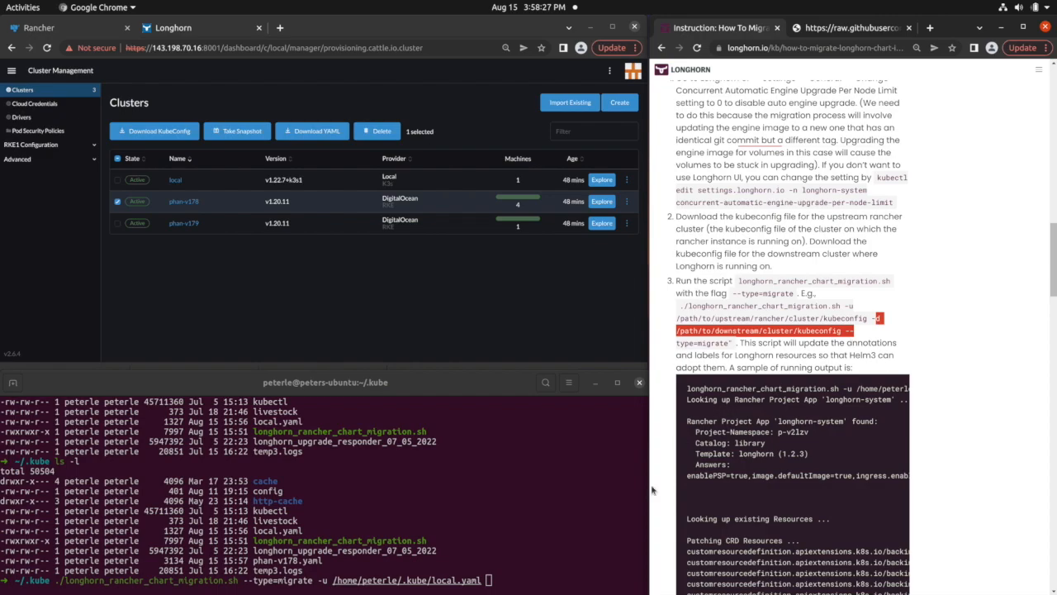
left_click(578, 576)
type("-d")
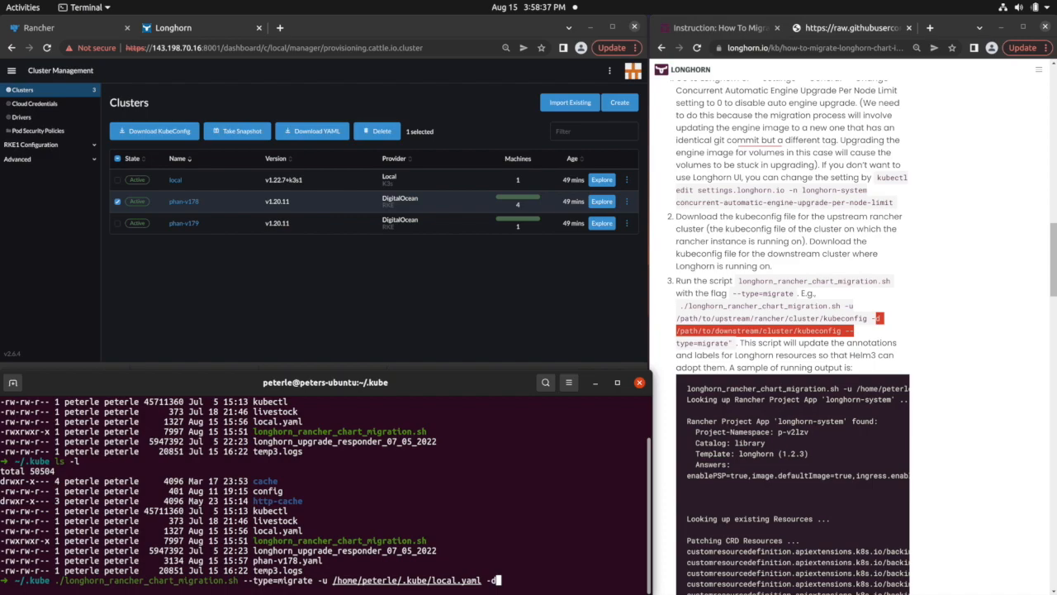
type("/home/peterle/")
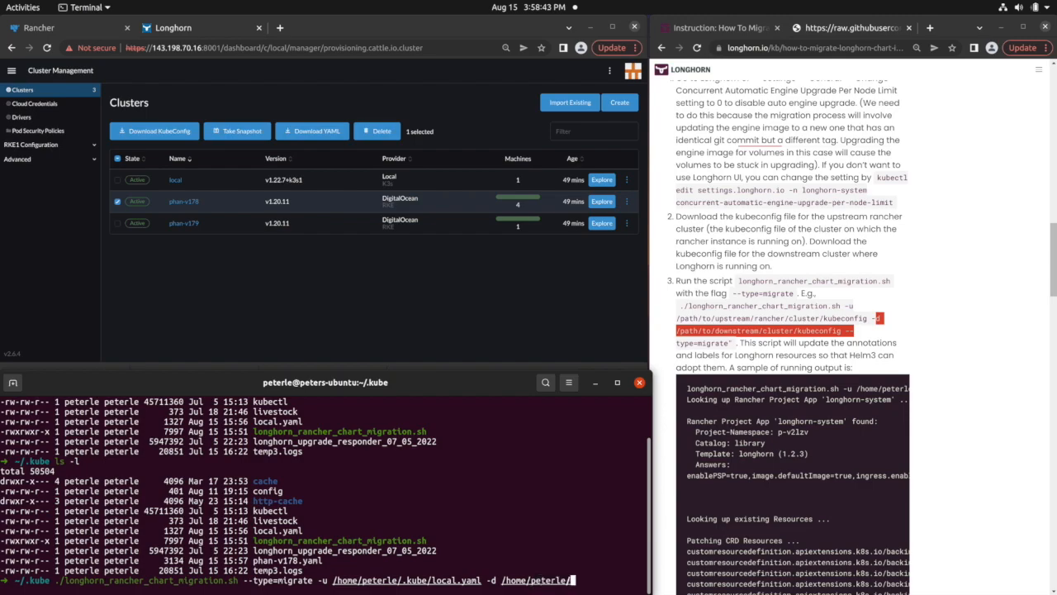
type(".kube/")
type("ph")
key("Tab")
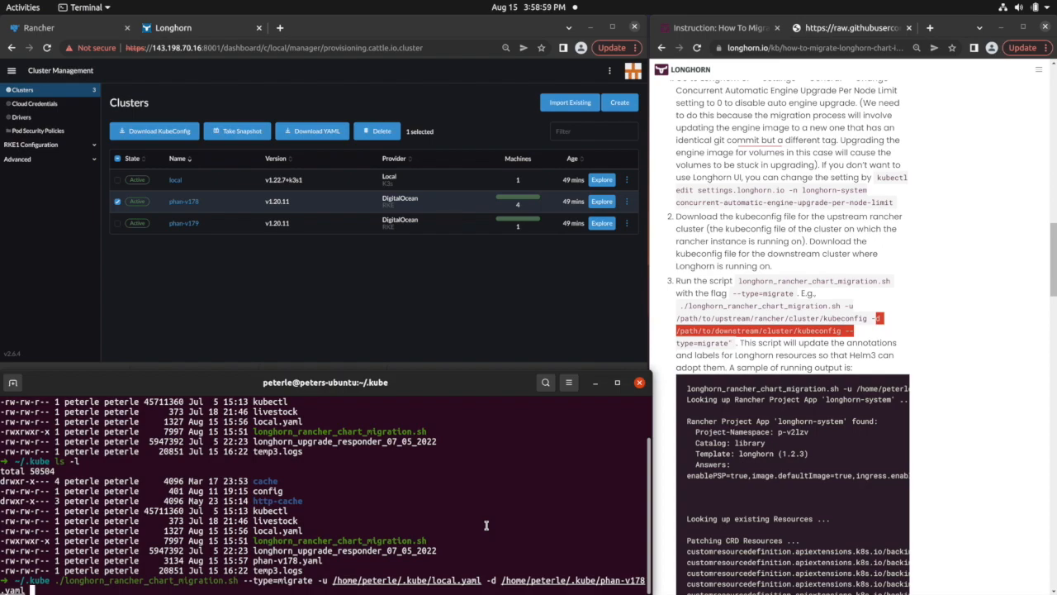
key("Return")
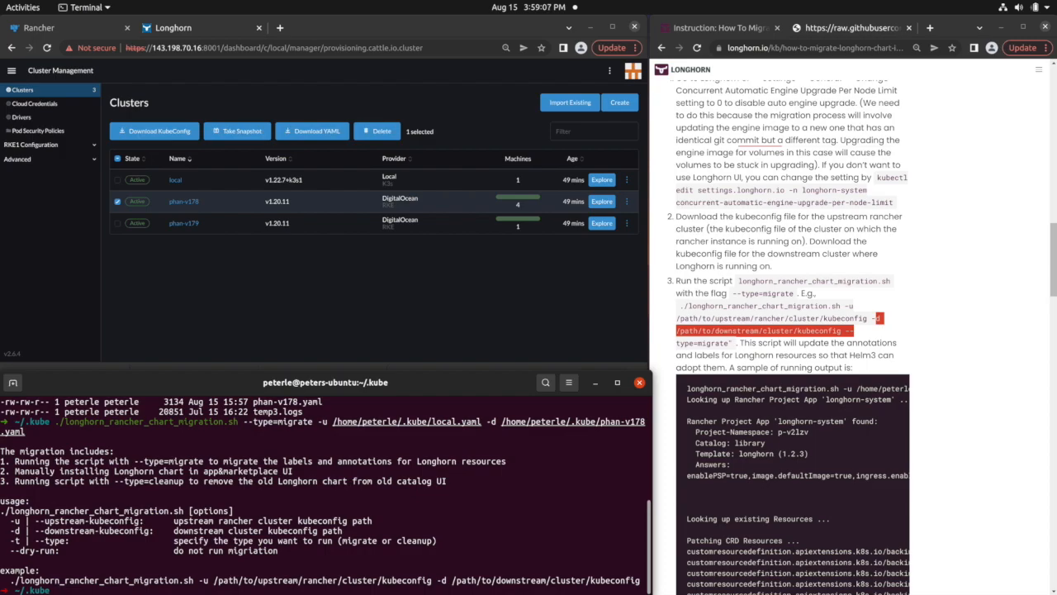
Recall the migration command, consult the script's usage text, and replace --type=migrate with "-t migrate"
key("Up")
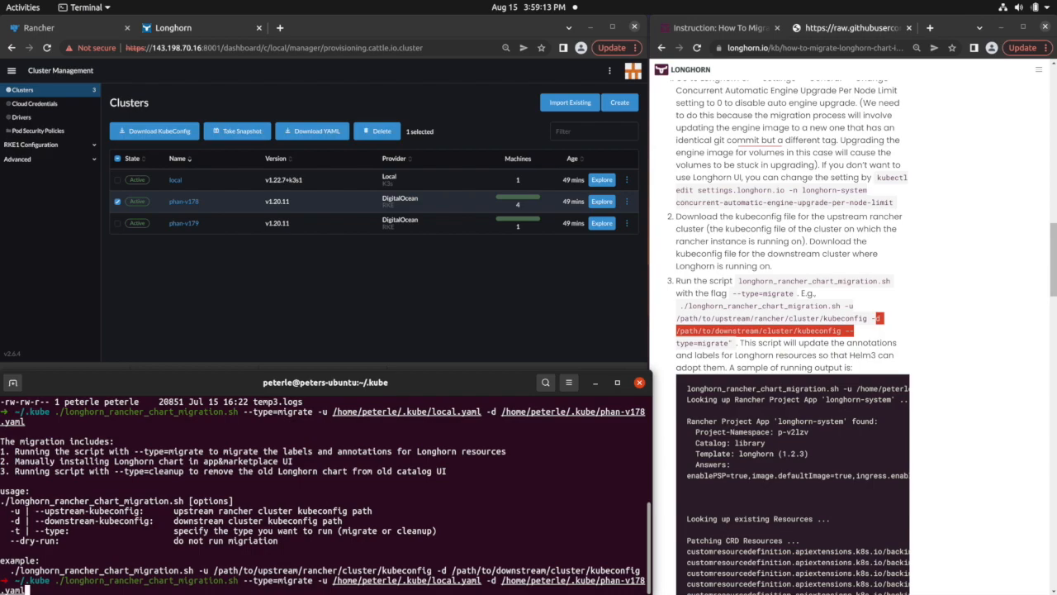
key("Left")
key("Left")
key("Left")
key("Left")
key("Left")
key("Left")
key("Left")
key("Left")
key("Left")
key("Left")
key("Left")
key("Left")
key("Left")
key("Left")
key("Left")
key("Left")
key("Left")
key("Left")
key("Left")
key("Left")
key("Left")
key("Left")
key("Left")
key("Left")
key("Left")
key("Left")
key("Left")
key("Left")
key("Left")
key("Left")
key("Left")
key("Left")
key("Left")
key("Left")
key("Left")
key("Left")
key("Left")
key("Left")
key("Left")
key("Left")
key("Left")
key("Left")
key("Left")
key("Left")
triple_click(76, 452)
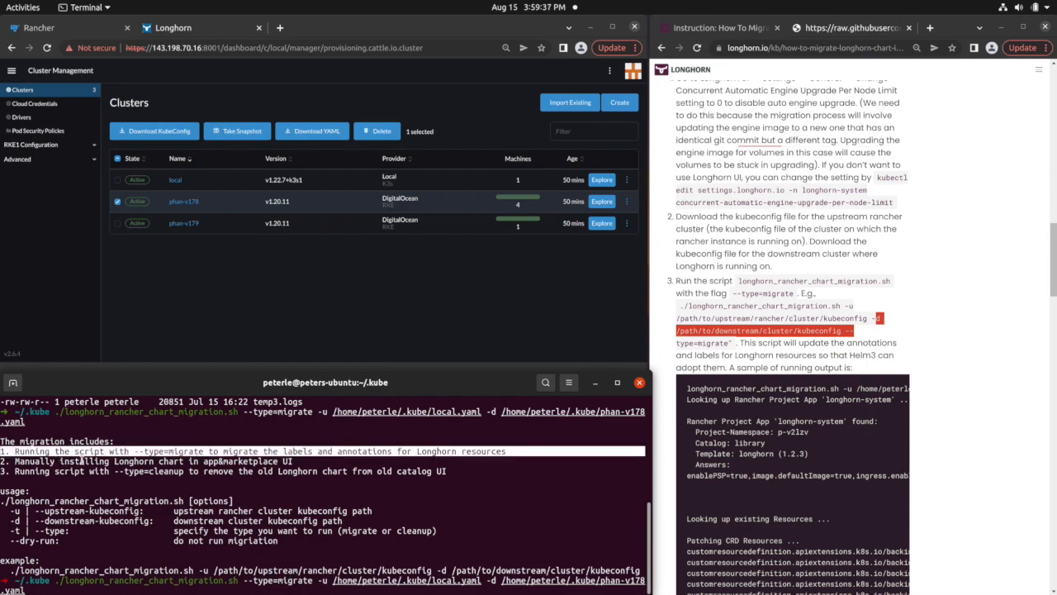
left_click(152, 516)
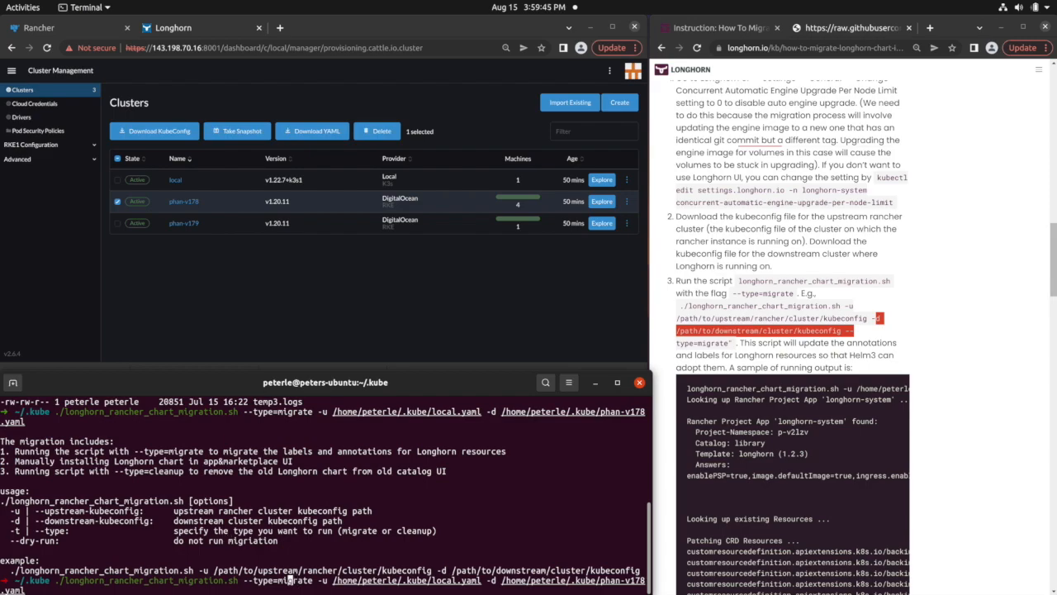
key("Left")
key("Left")
key("Left")
key("Right")
key("Right")
key("Right")
key("Right")
key("Right")
key("Right")
key("Right")
key("Left")
key("Left")
key("Left")
key("Left")
key("Left")
key("Left")
key("Left")
key("BackSpace")
key("BackSpace")
key("BackSpace")
key("BackSpace")
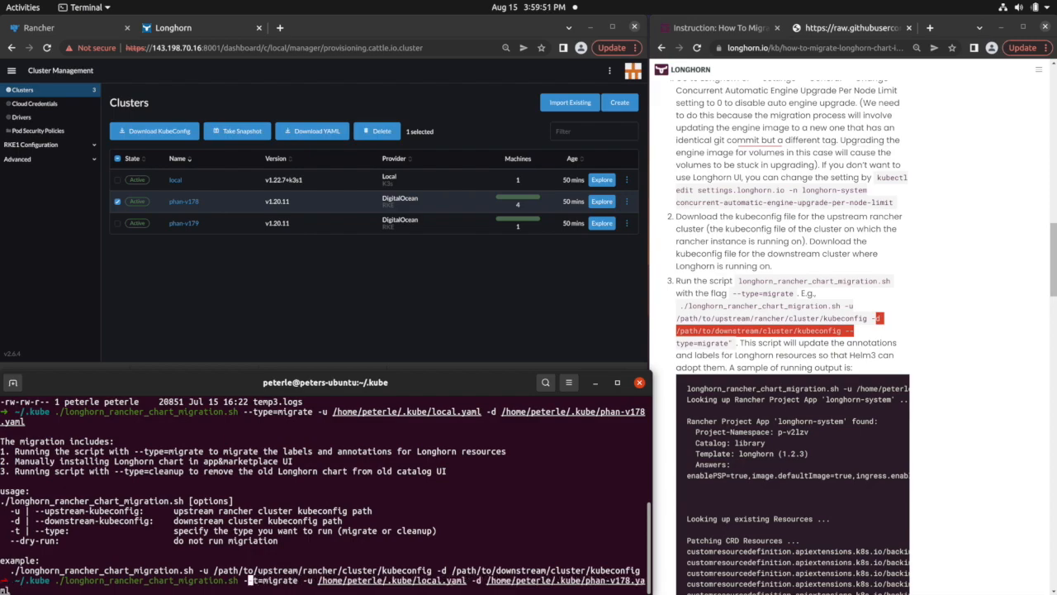
key("BackSpace")
type("t")
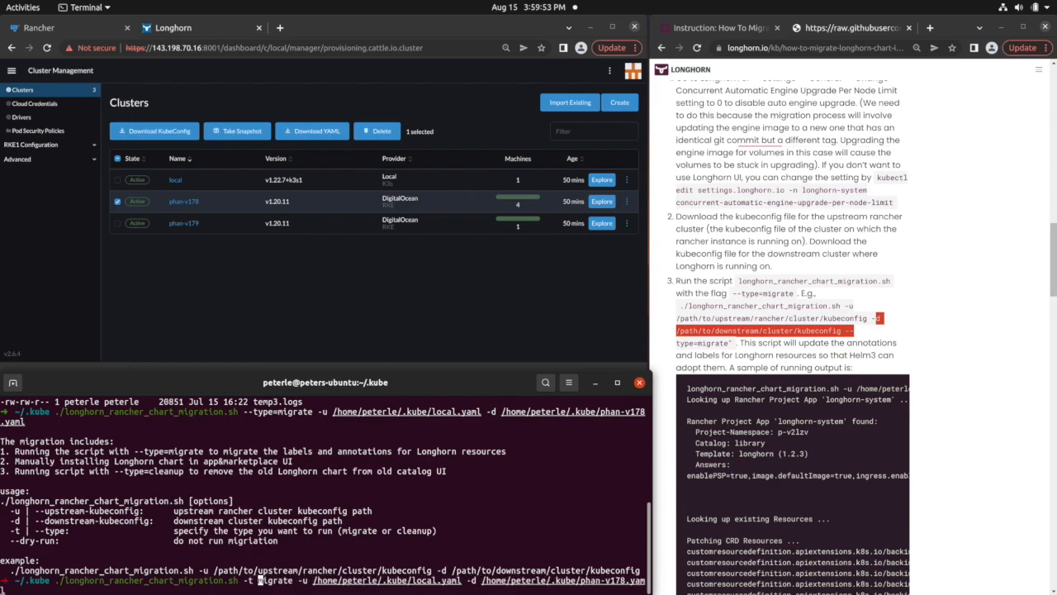
Run the migration command with "-t migrate" and check its completion message against step 3 of the article
key("Return")
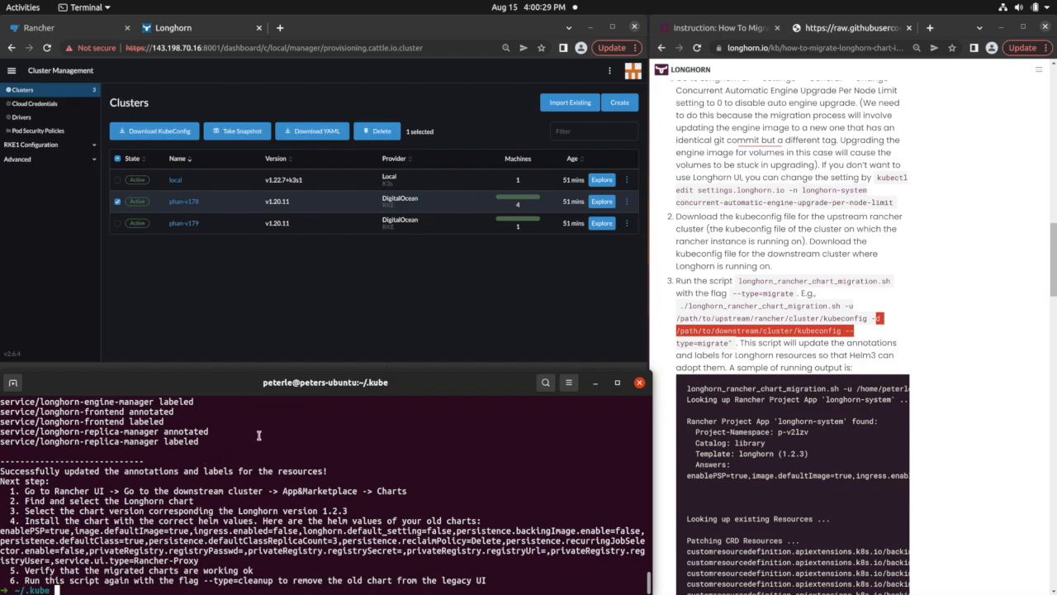
left_click(679, 281)
left_click_drag(675, 281, 878, 371)
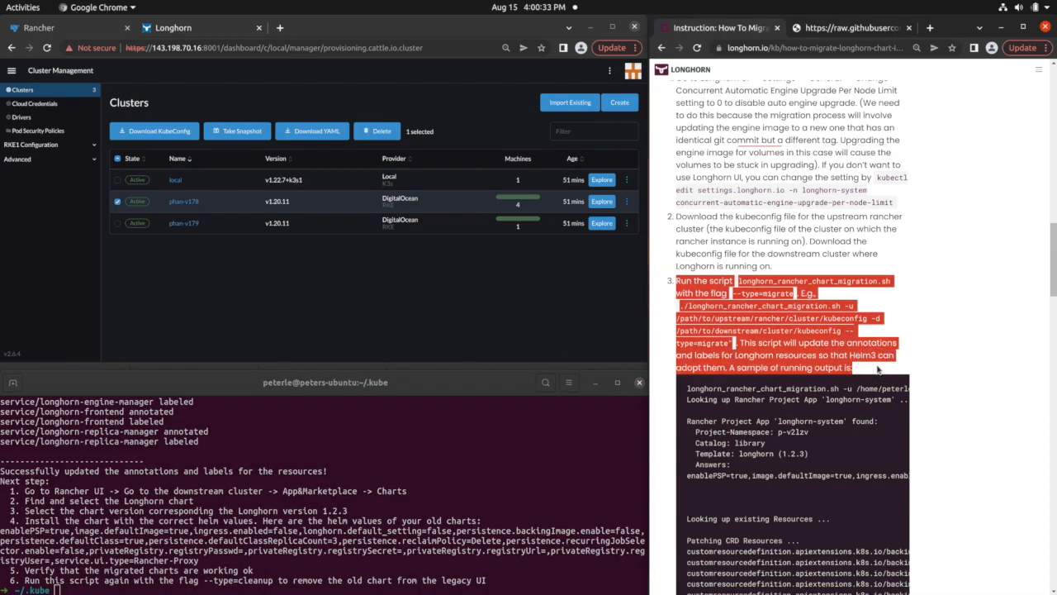
left_click(328, 465)
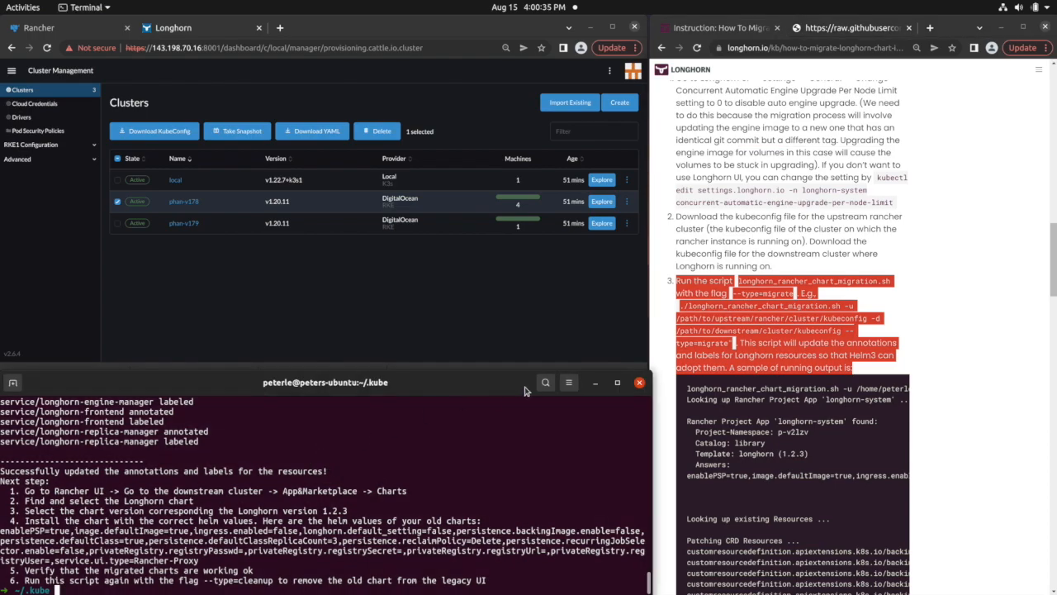
left_click(751, 318)
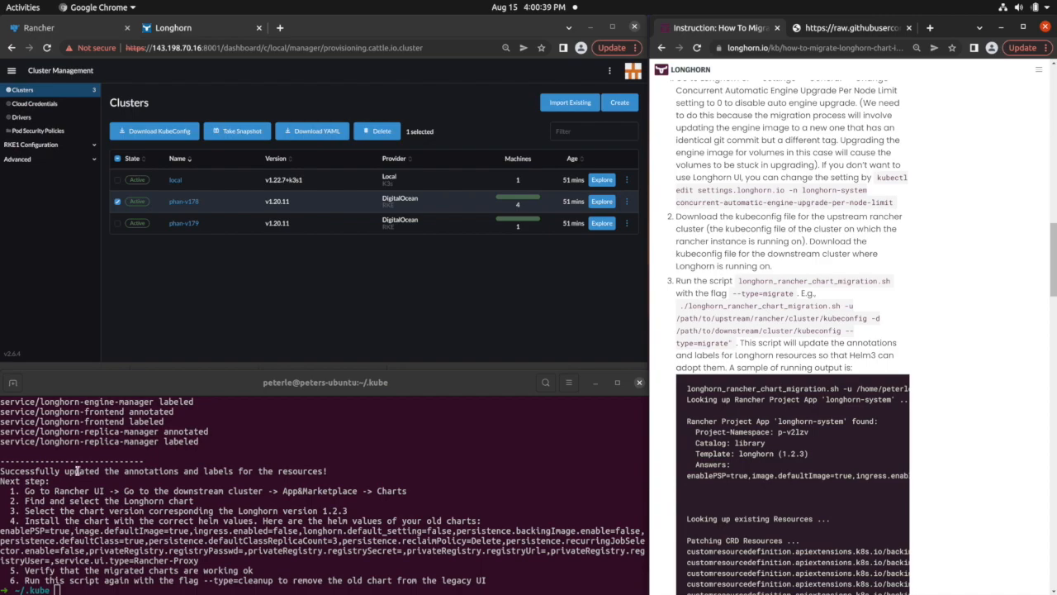
double_click(169, 471)
double_click(219, 471)
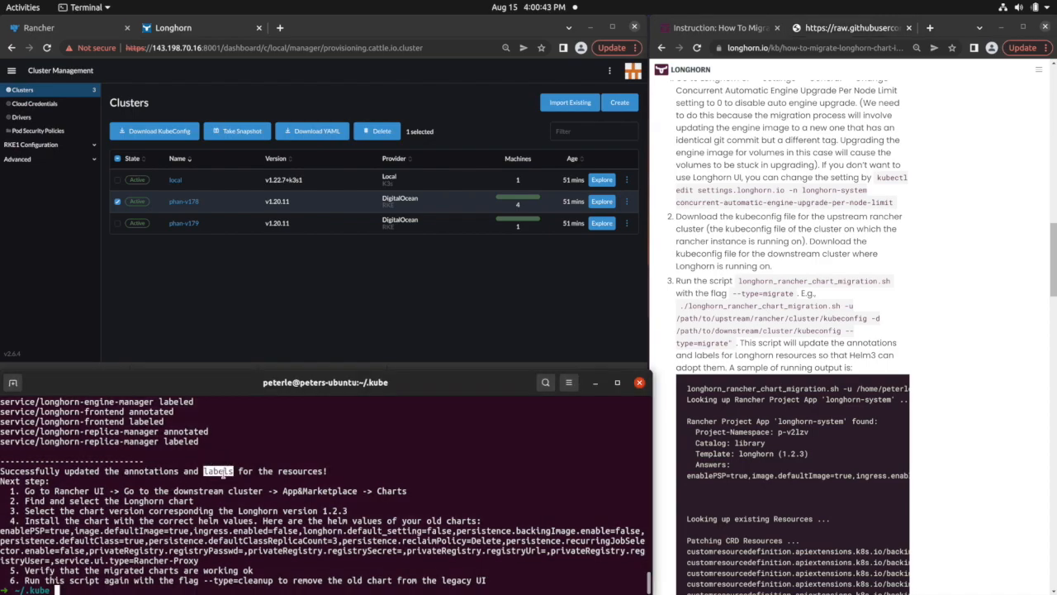
Follow the script's listed next steps to open the Longhorn chart in Apps & Marketplace on the phan-v178 cluster
left_click(132, 512)
scroll(671, 364, "down", 5)
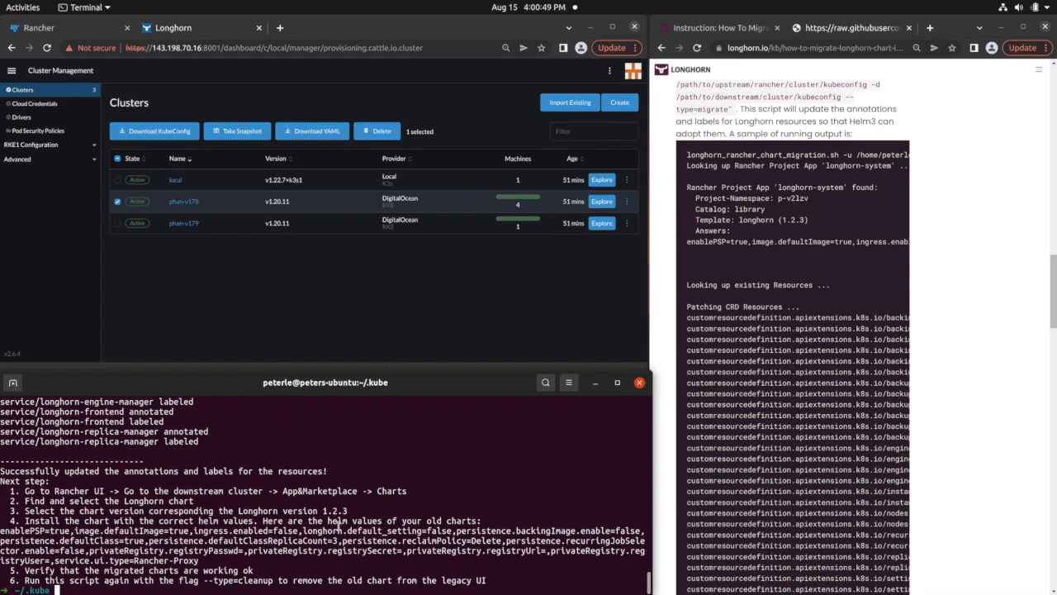
left_click_drag(522, 582, 2, 478)
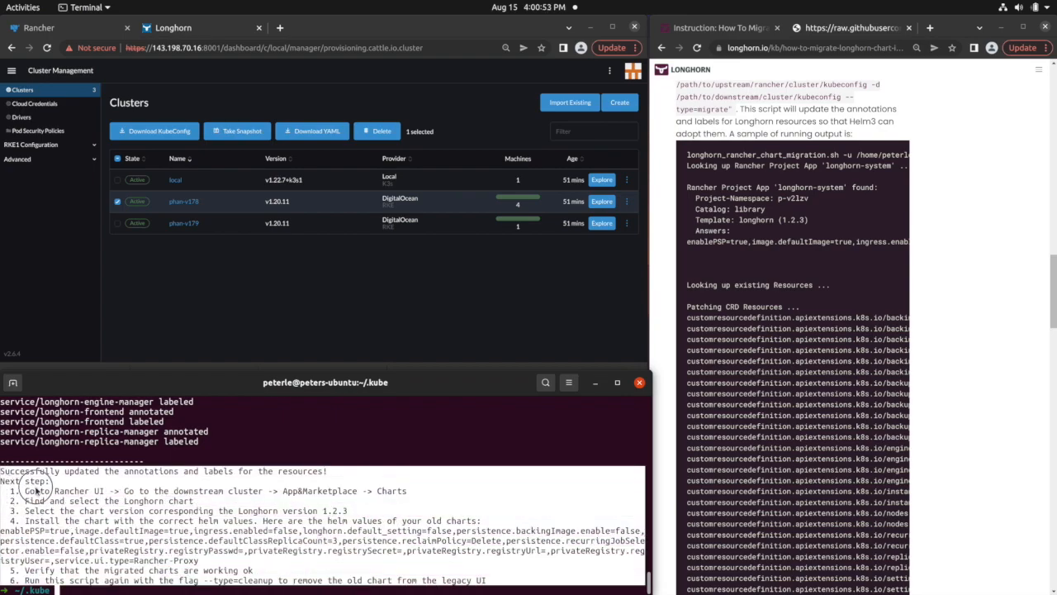
left_click(65, 498)
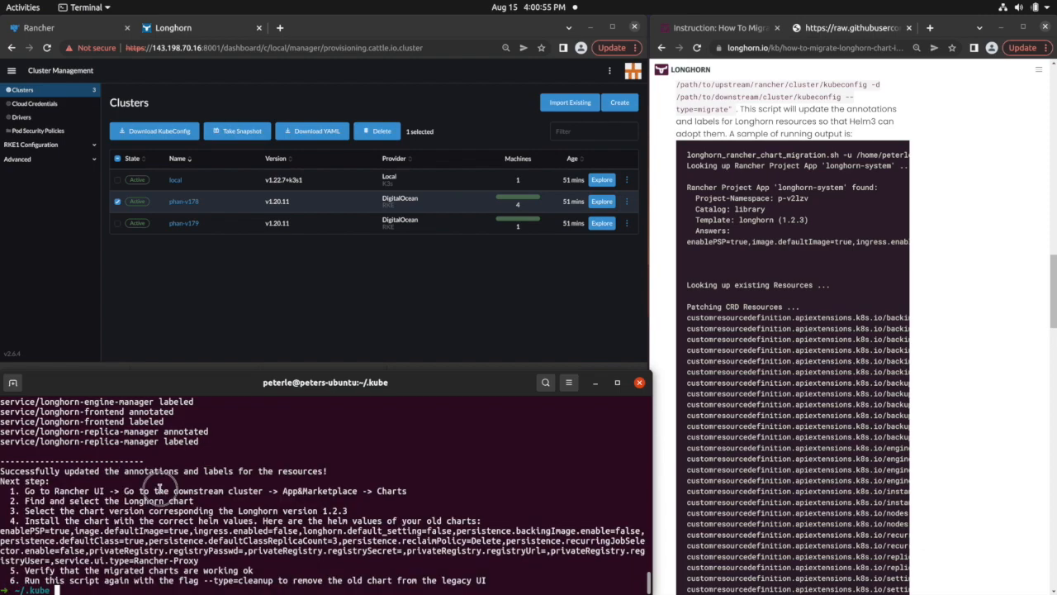
triple_click(159, 490)
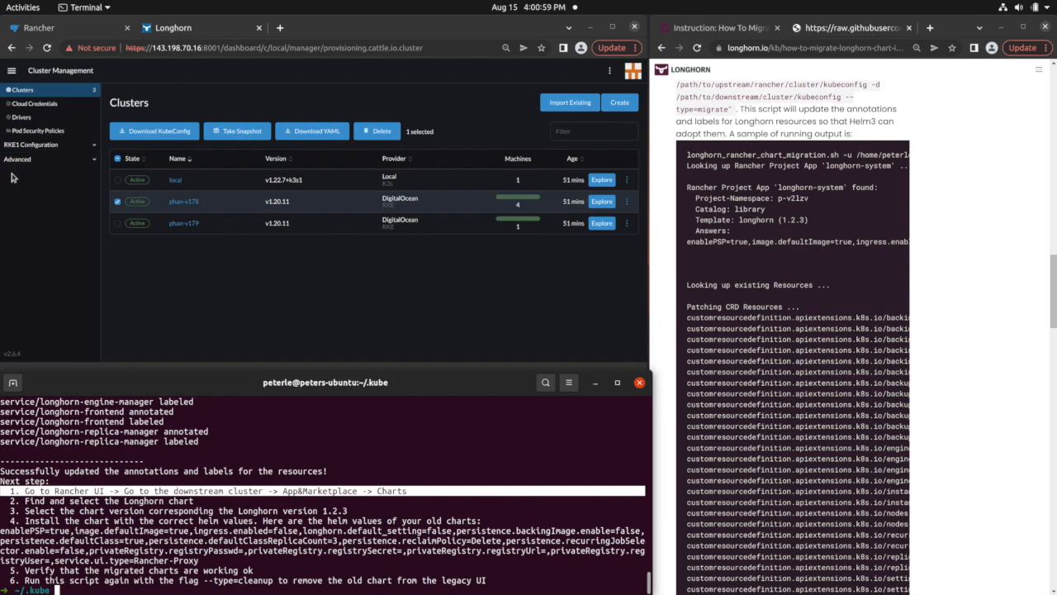
left_click(12, 91)
left_click(12, 70)
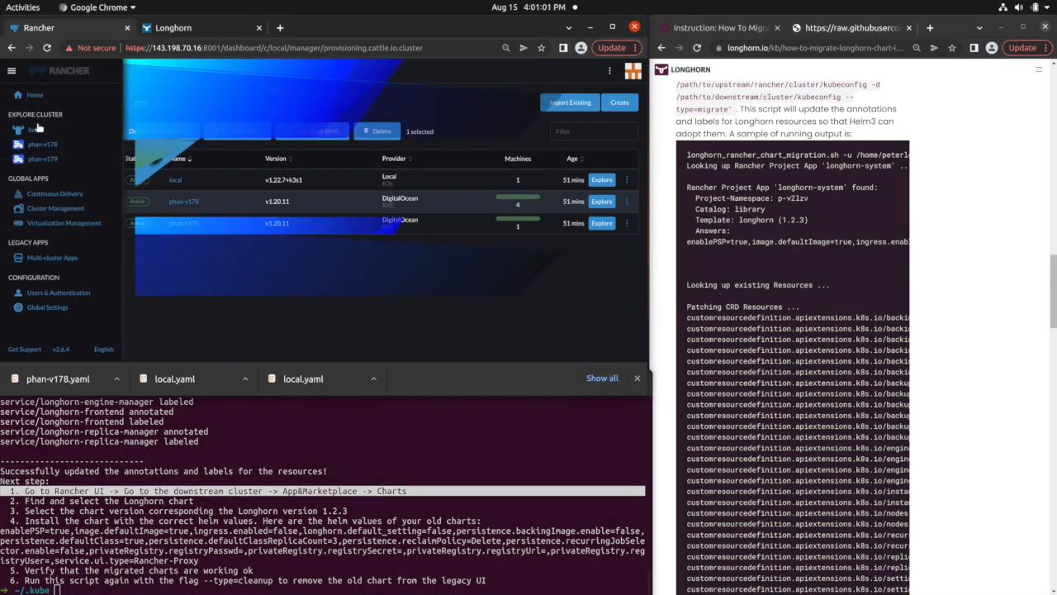
left_click(47, 149)
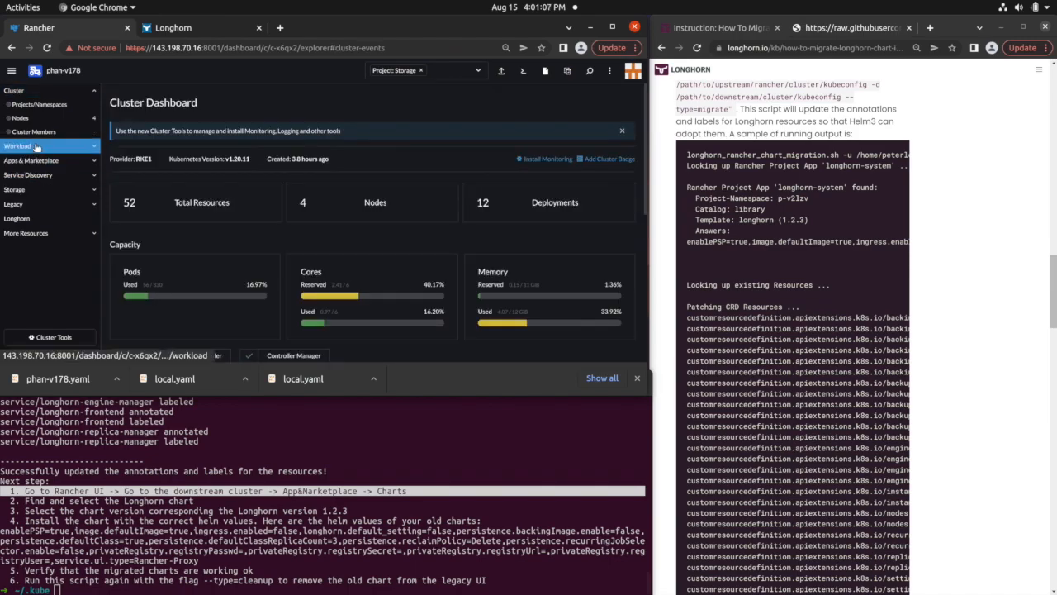
left_click(35, 160)
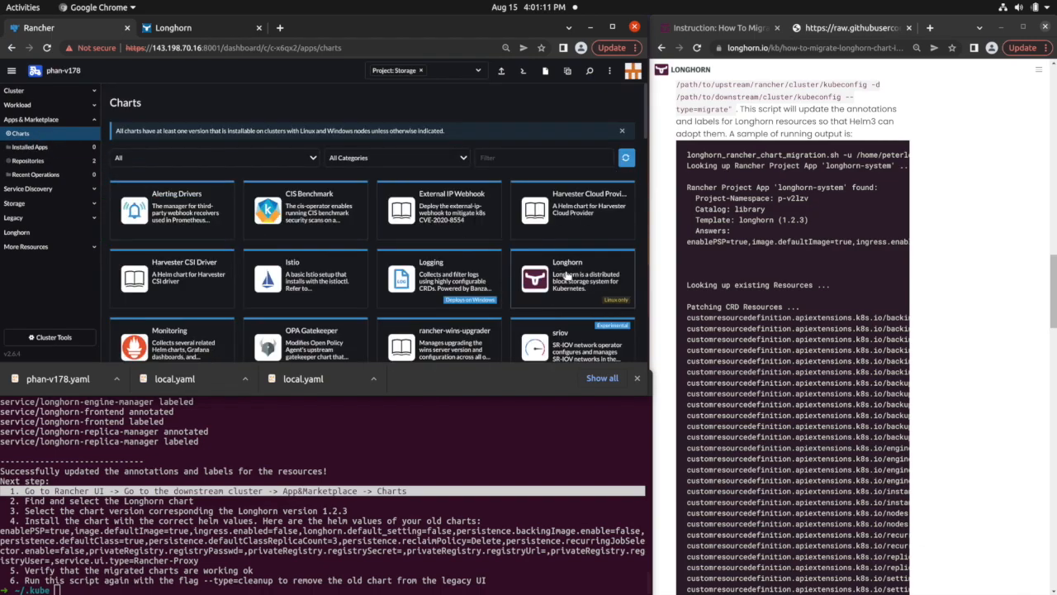
left_click(567, 275)
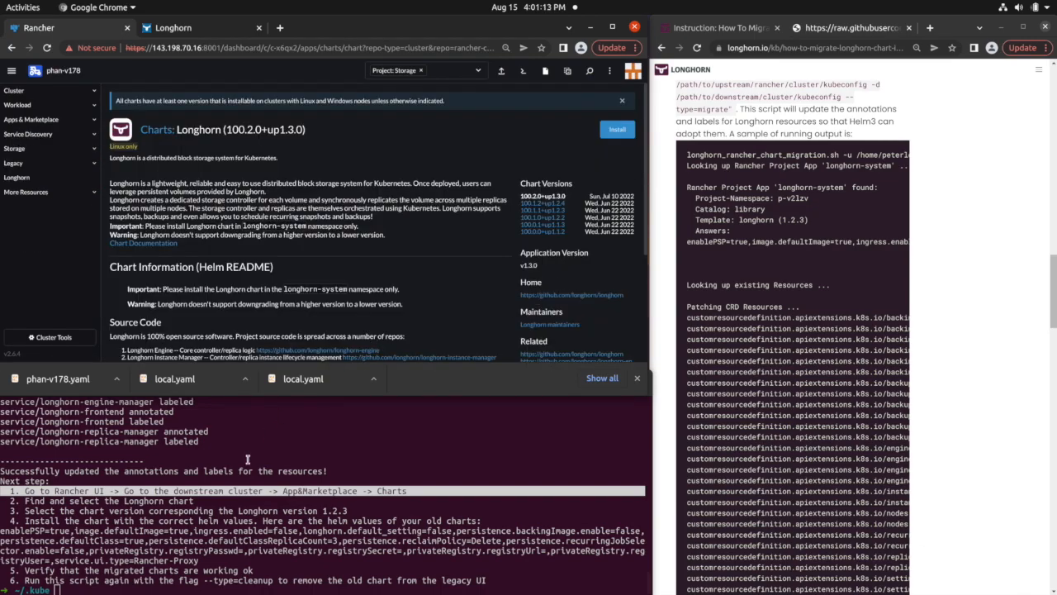
Select Longhorn chart version 100.1.1+up1.2.3, matching the version named in the script output, and start its installation
left_click(240, 499)
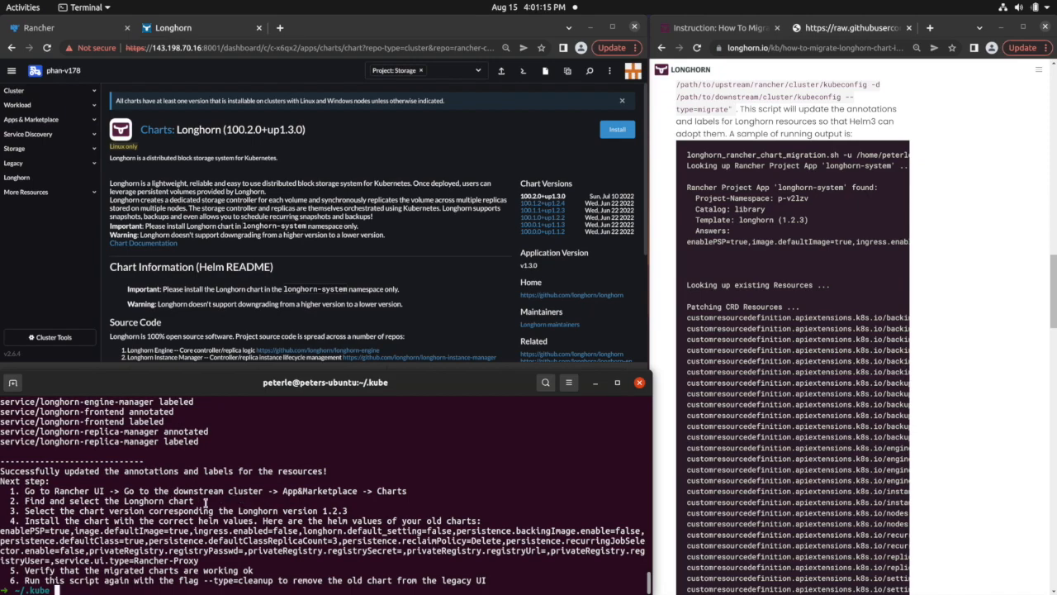
triple_click(228, 511)
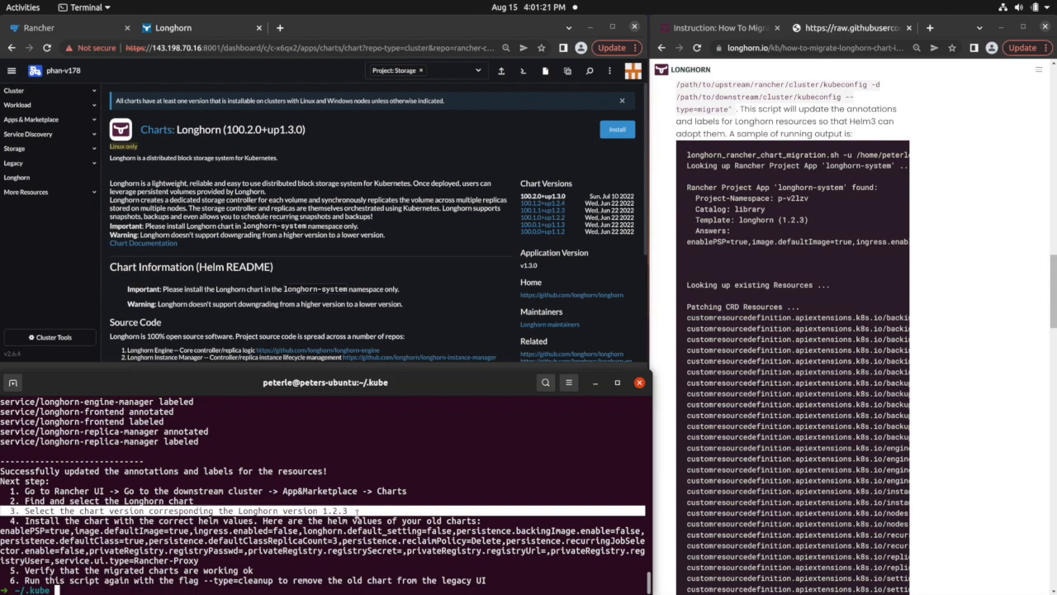
left_click(542, 211)
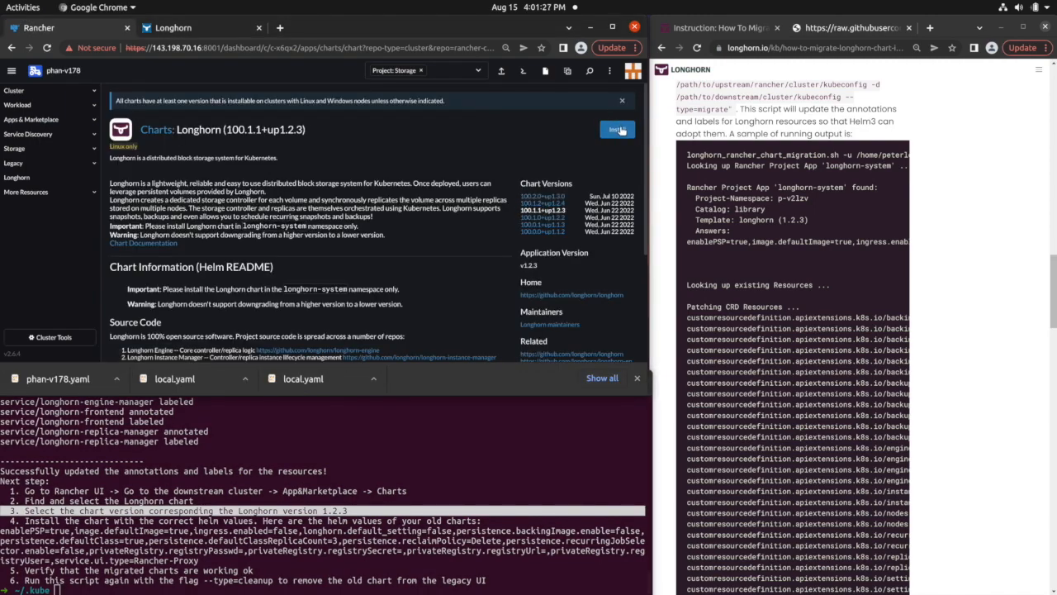
left_click(619, 132)
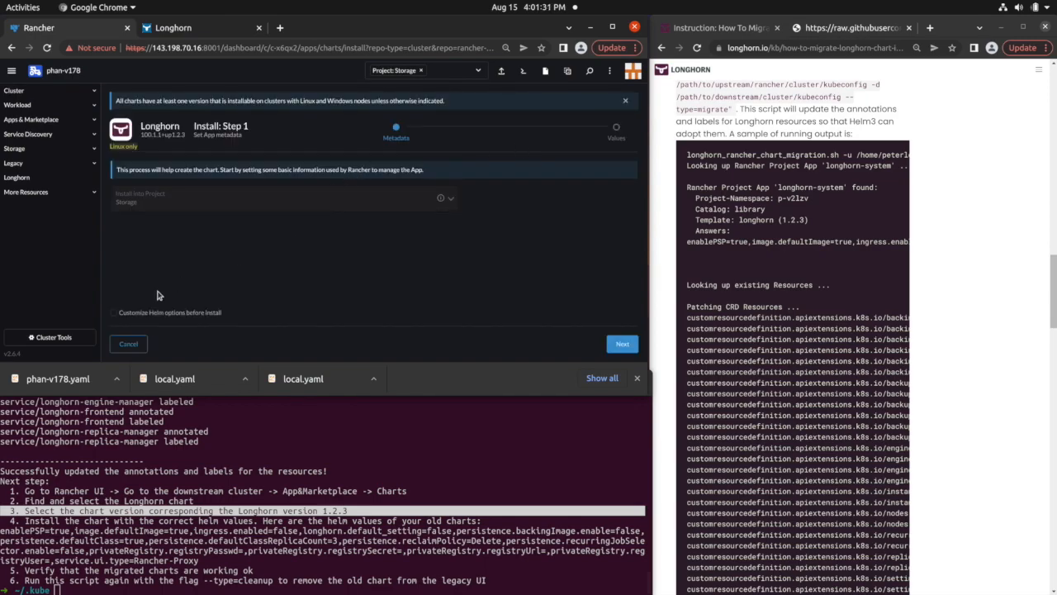
Review the old chart's Helm values in the script output and install Longhorn with its preset values, without customizing Helm options
left_click(77, 522)
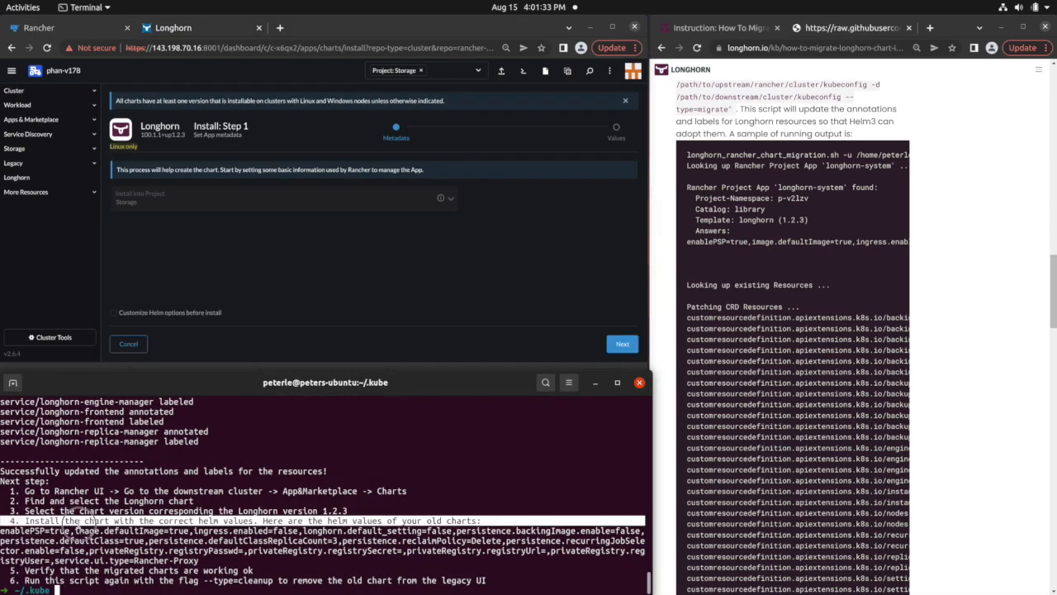
triple_click(204, 540)
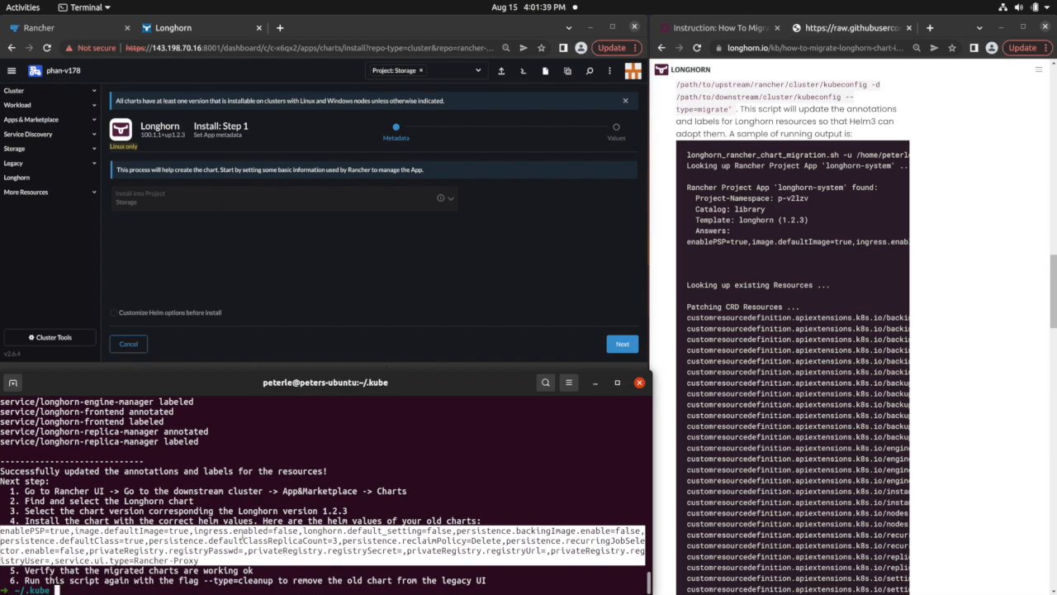
triple_click(233, 546)
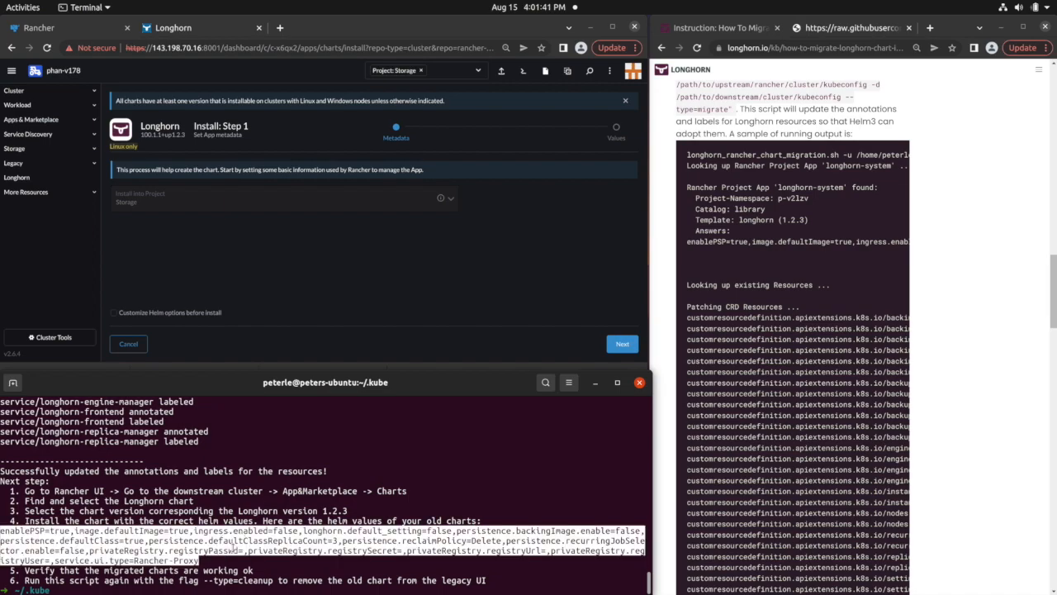
left_click(235, 553)
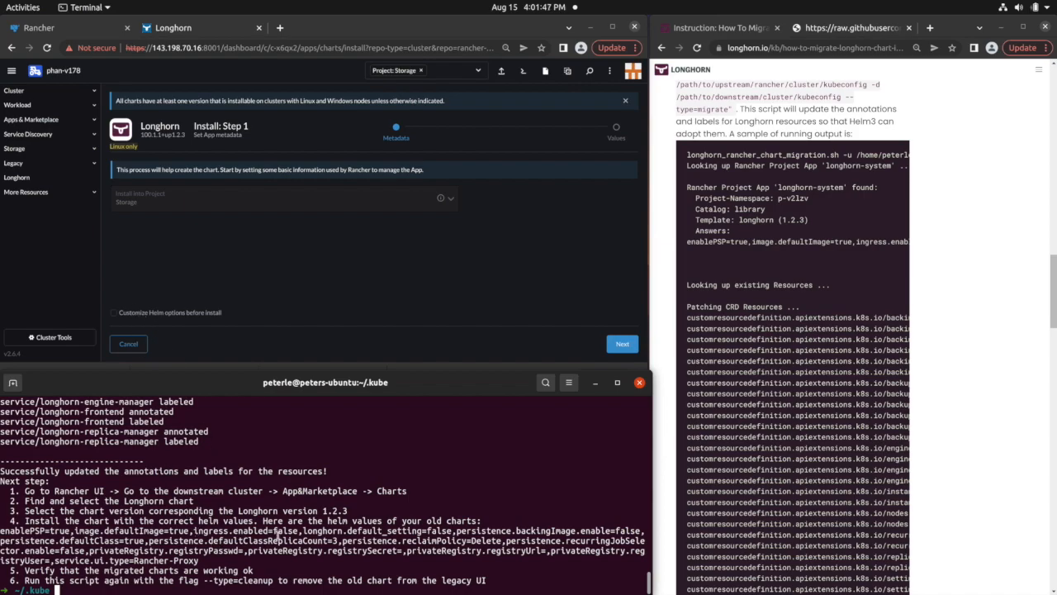
triple_click(267, 541)
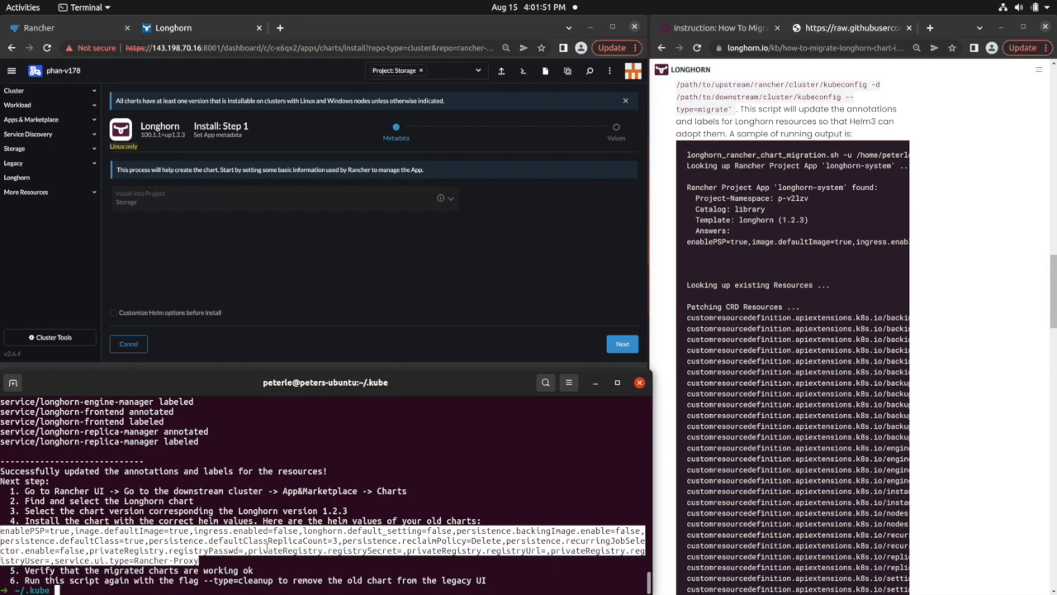
left_click(114, 313)
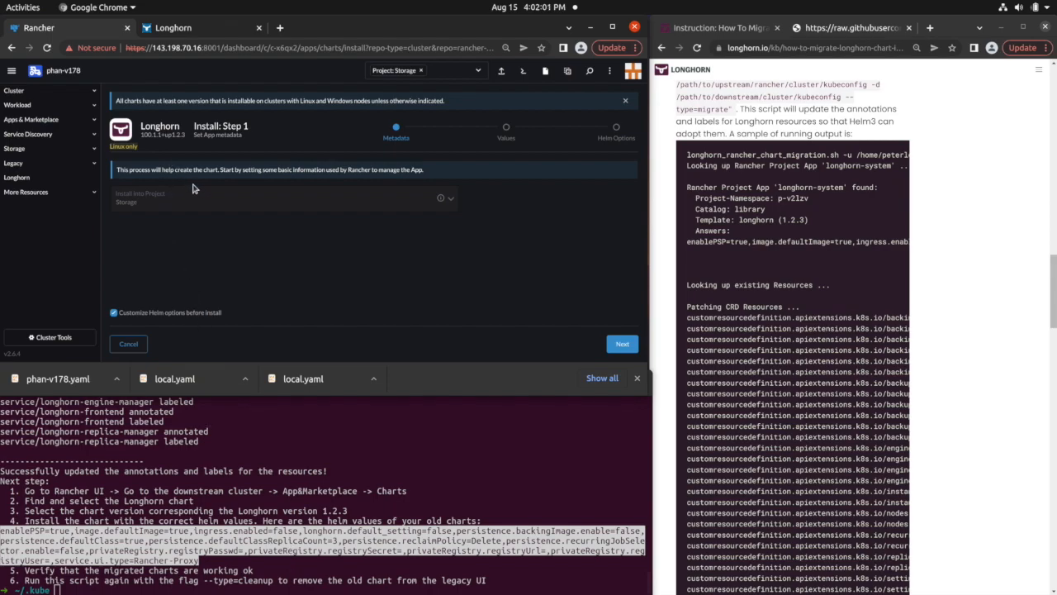
left_click(114, 312)
left_click(622, 344)
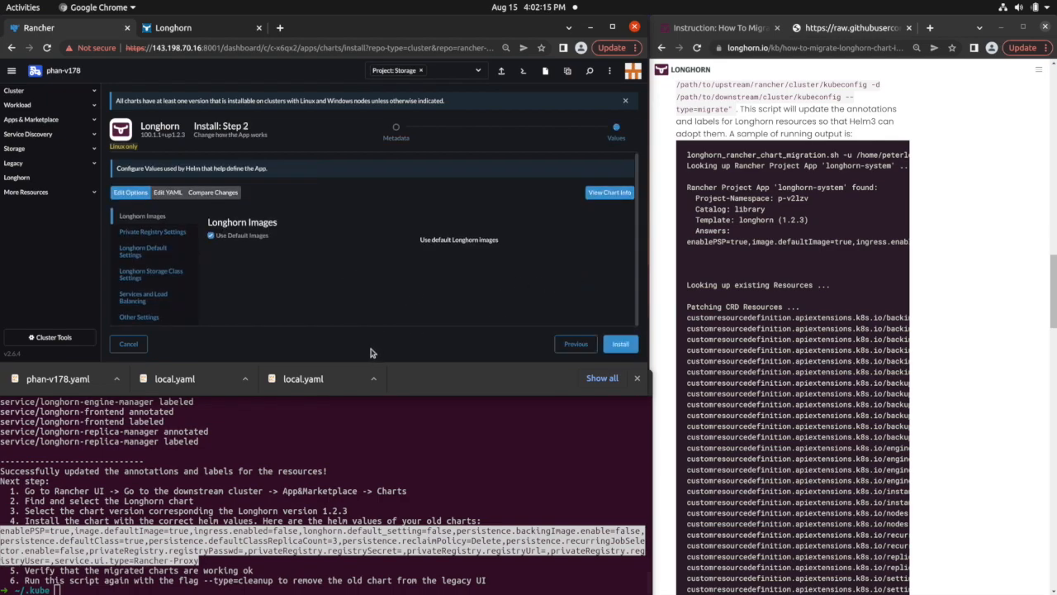
left_click(626, 343)
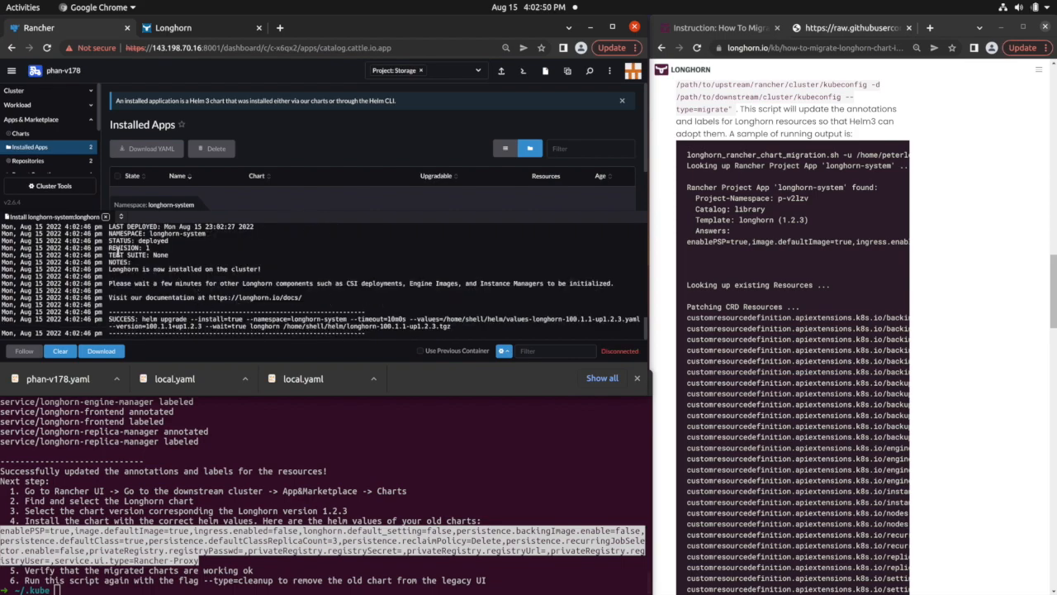
Check the final result lines and notes in the Longhorn installation log, and close the log
triple_click(154, 314)
triple_click(152, 318)
left_click(138, 268)
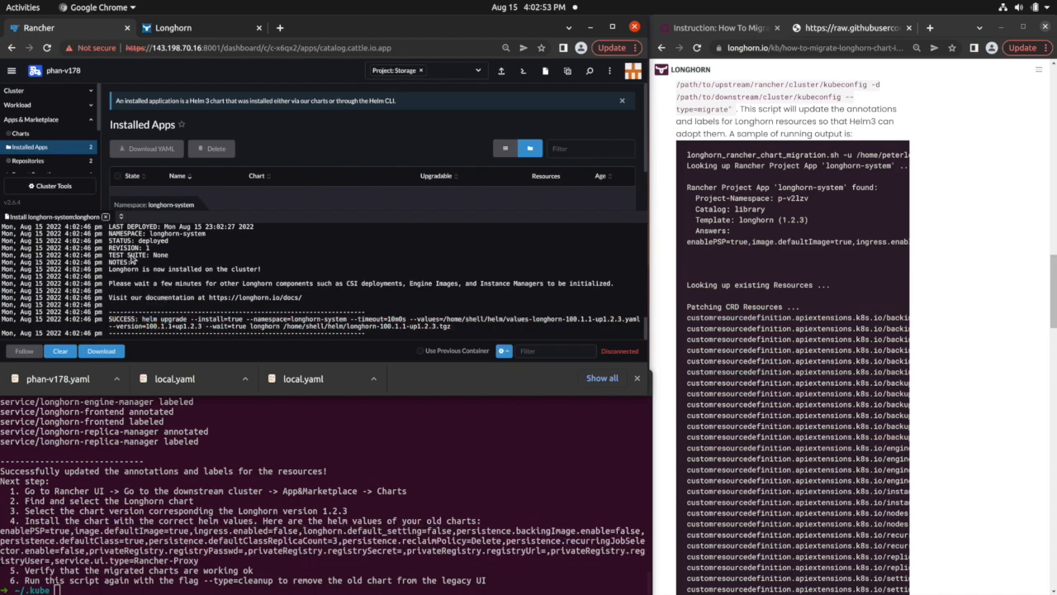
left_click(106, 217)
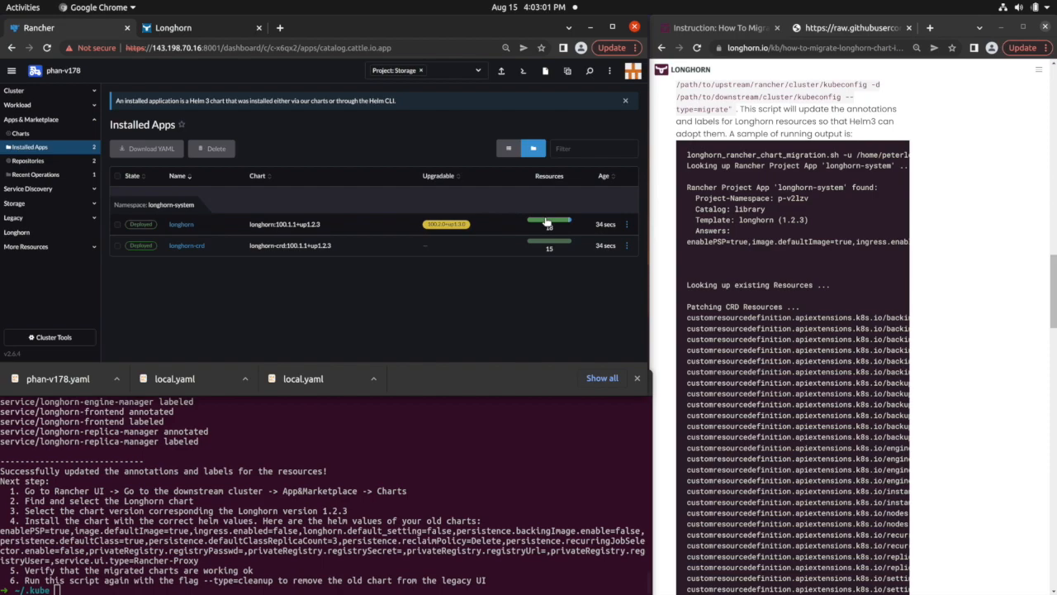
List the cluster's pods, include longhorn-system in the namespace filter, and examine the Longhorn pods' states, images and ages
left_click(29, 107)
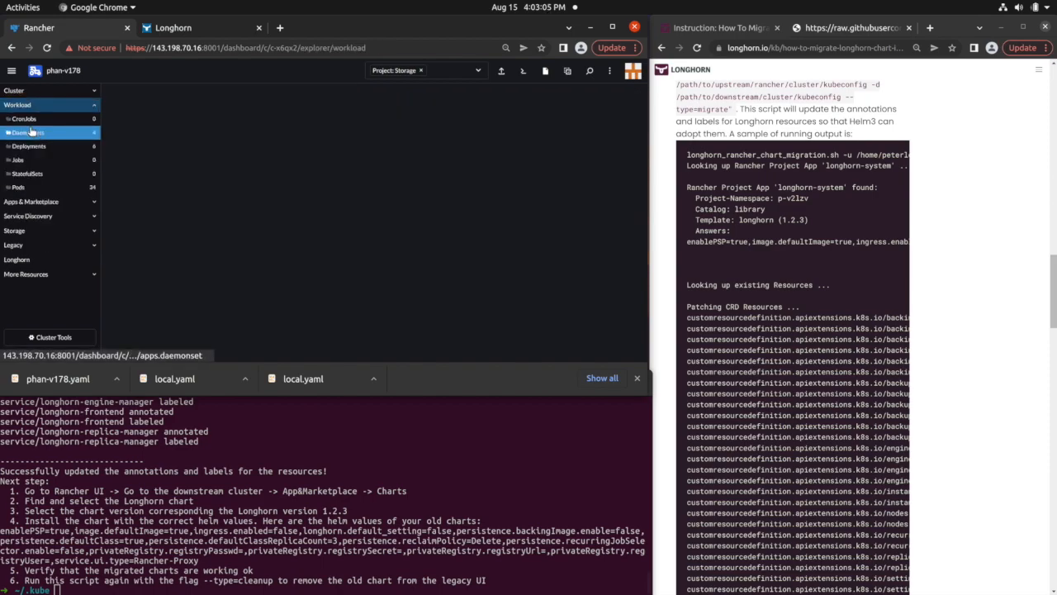
left_click(38, 188)
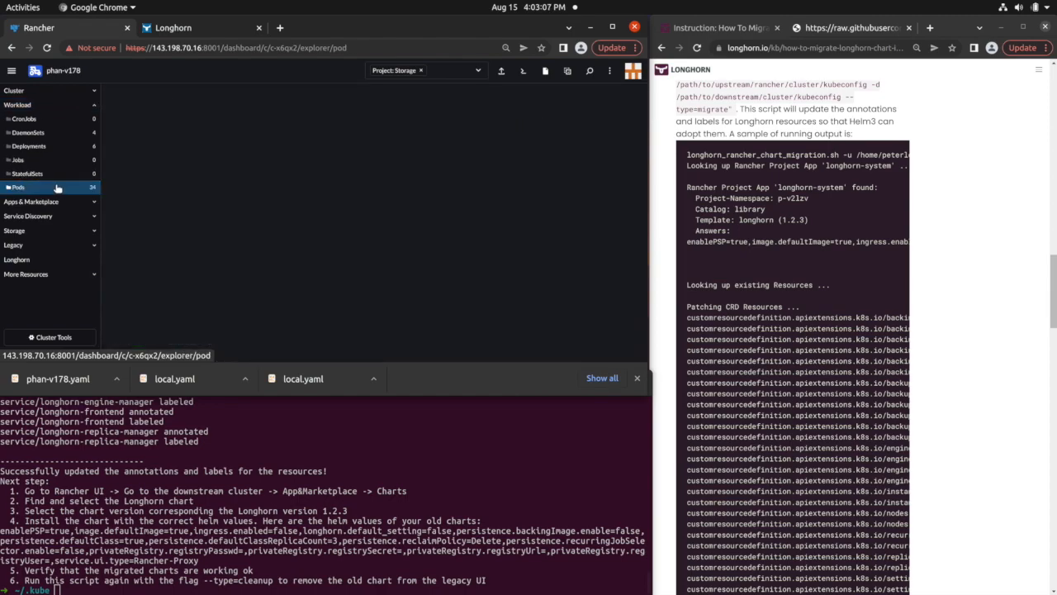
left_click(452, 74)
left_click(403, 208)
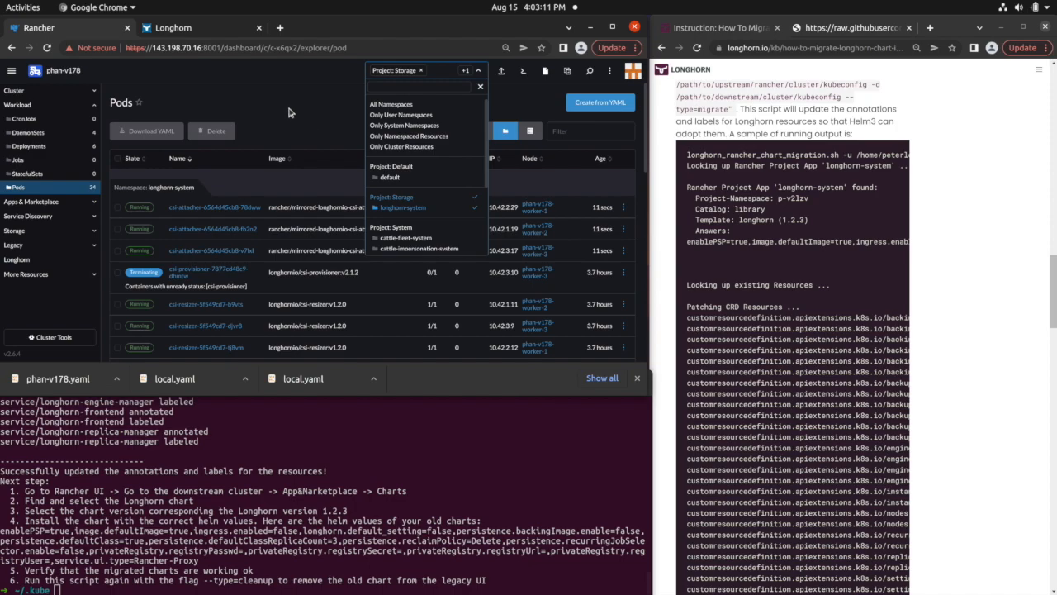
left_click(289, 111)
scroll(313, 204, "down", 10)
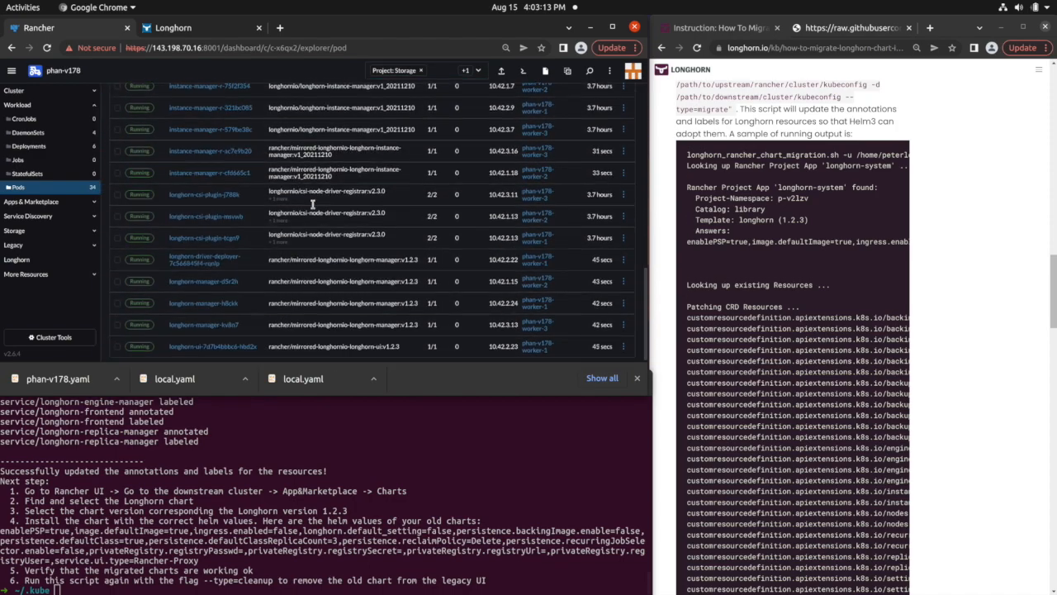
scroll(312, 204, "up", 5)
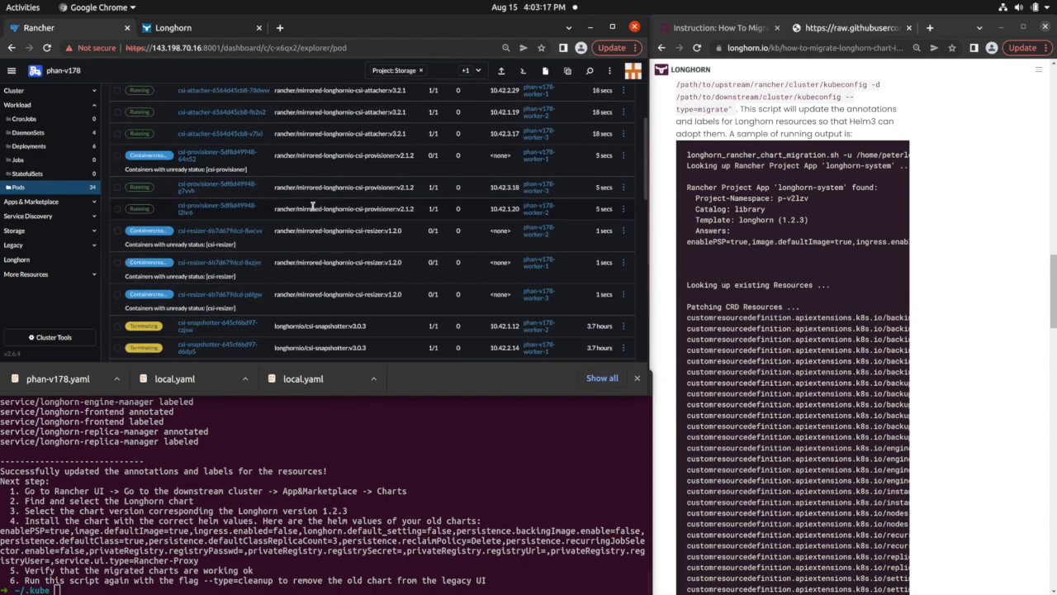
scroll(313, 205, "down", 2)
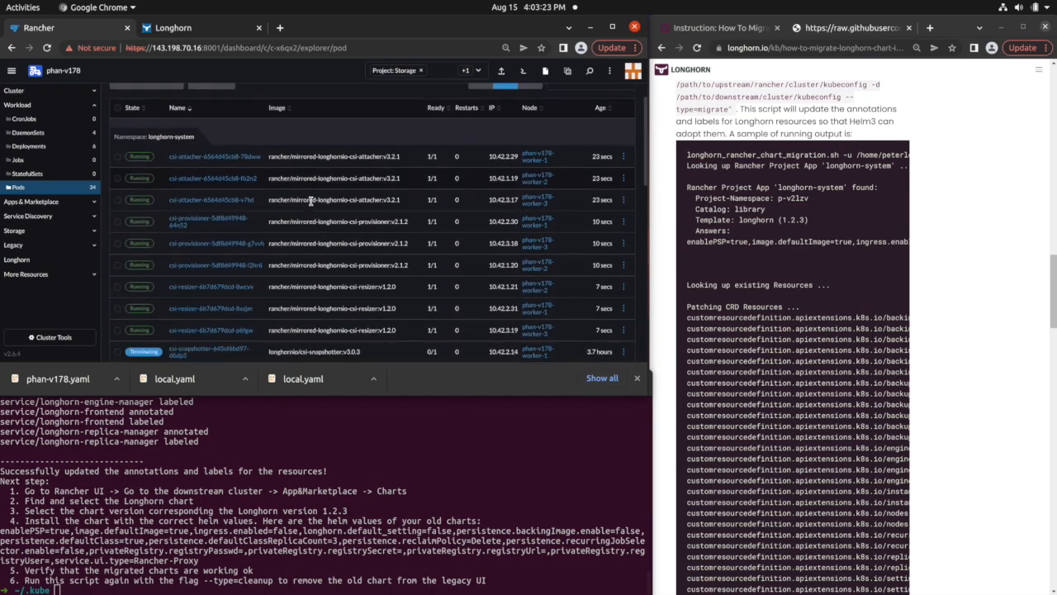
scroll(312, 205, "down", 1)
scroll(312, 204, "down", 5)
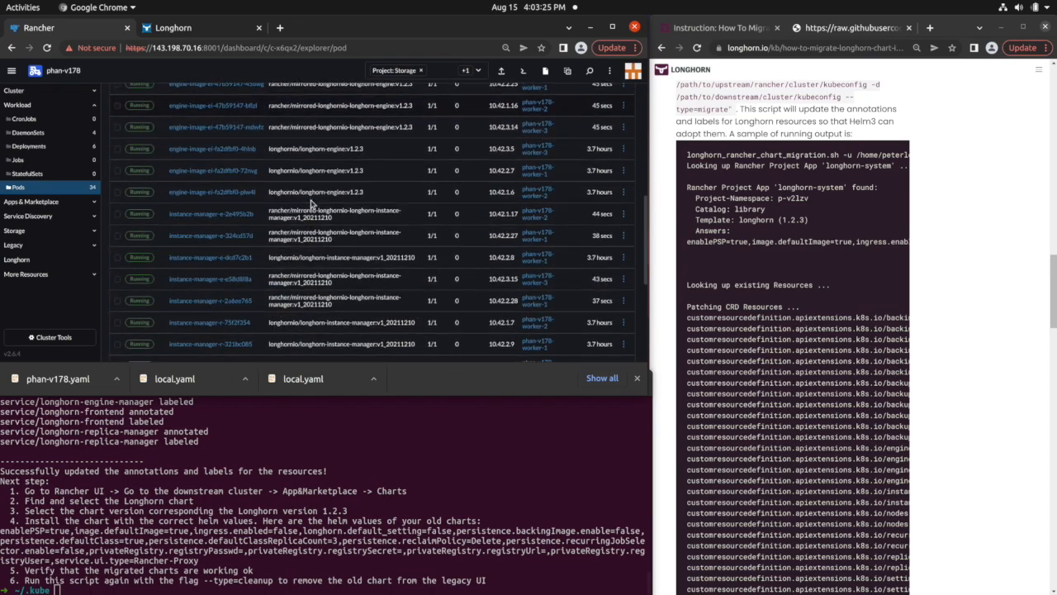
scroll(312, 204, "up", 10)
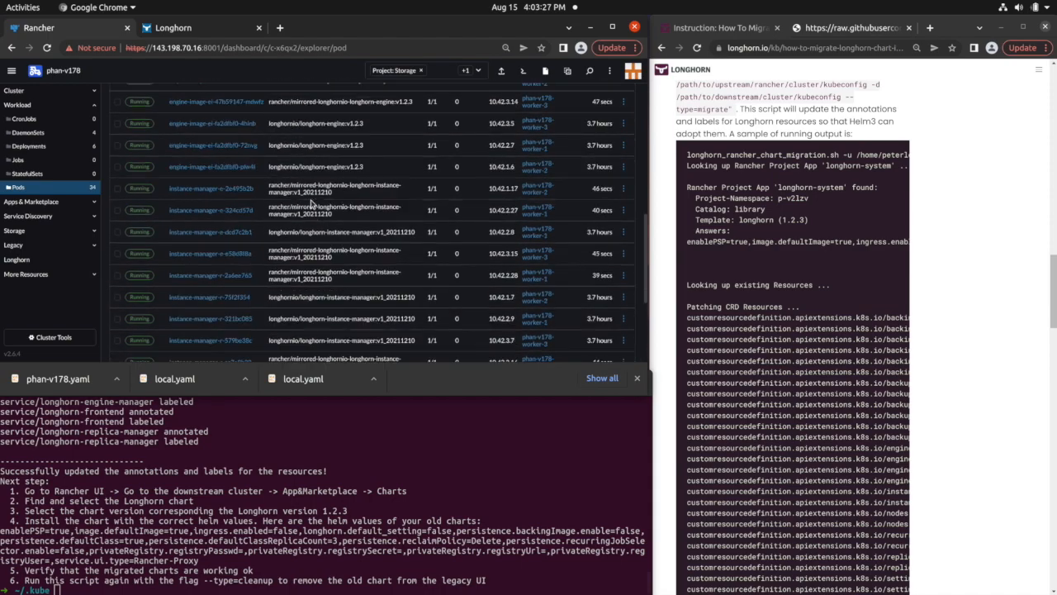
Go through the full longhorn-system pod list again, checking each pod's state, readiness, image and age
scroll(312, 204, "down", 3)
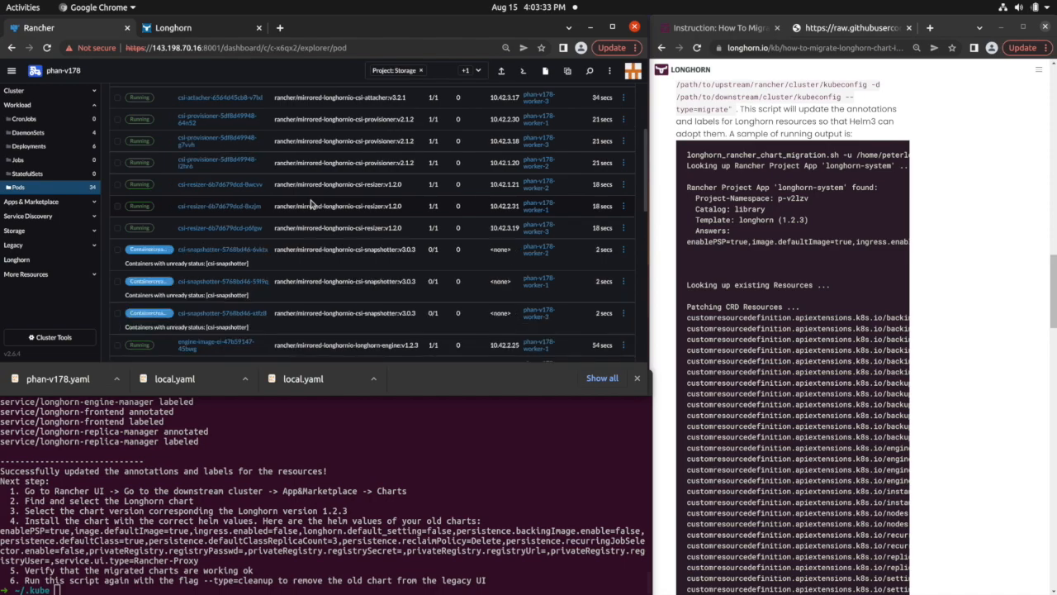
scroll(312, 204, "down", 3)
scroll(312, 204, "down", 10)
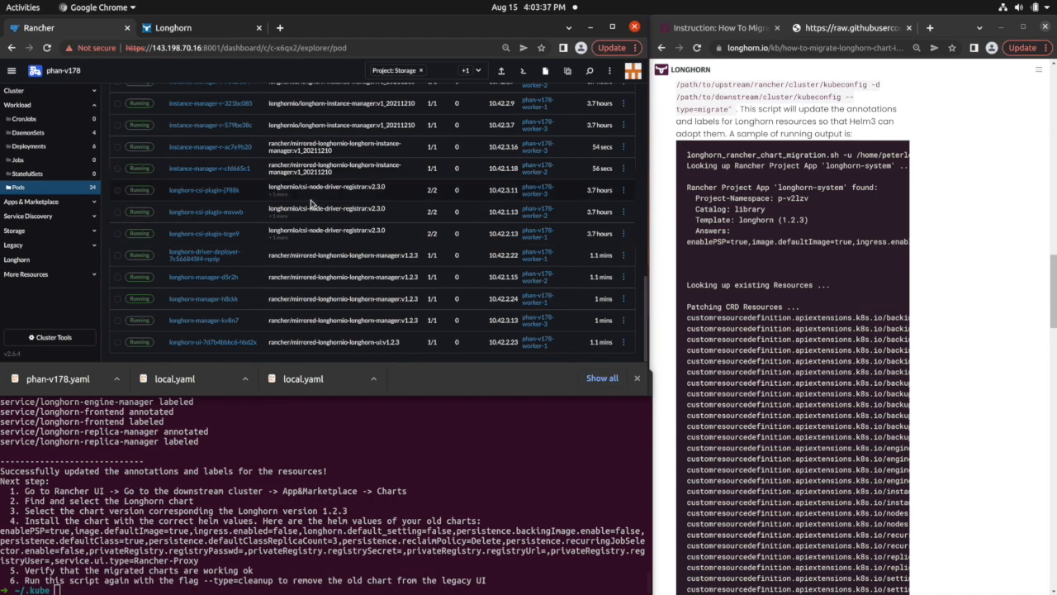
scroll(312, 204, "up", 10)
scroll(310, 200, "down", 3)
scroll(310, 201, "down", 8)
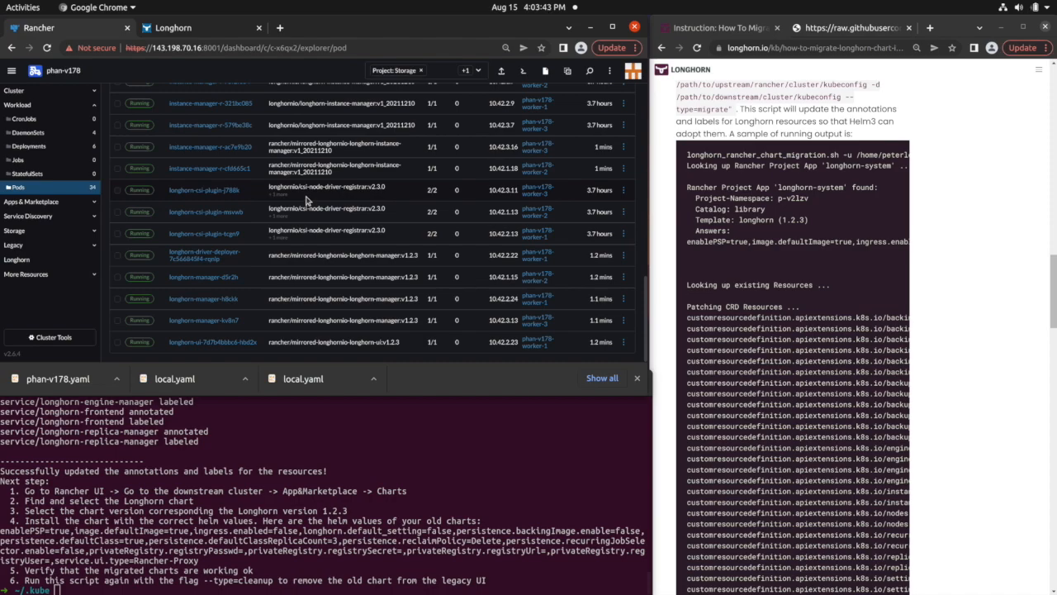
scroll(305, 201, "up", 10)
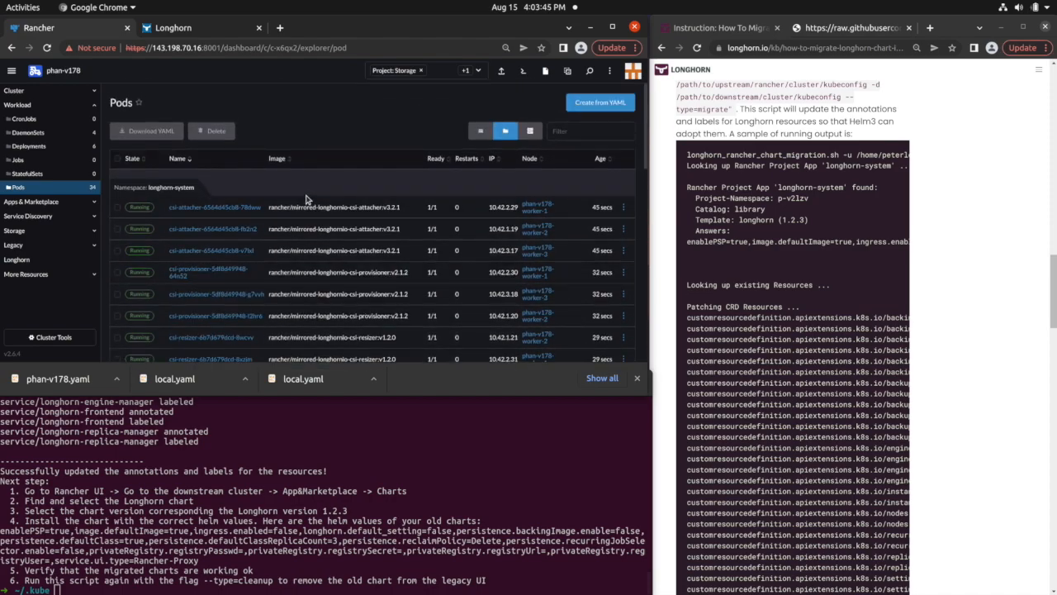
scroll(306, 200, "down", 10)
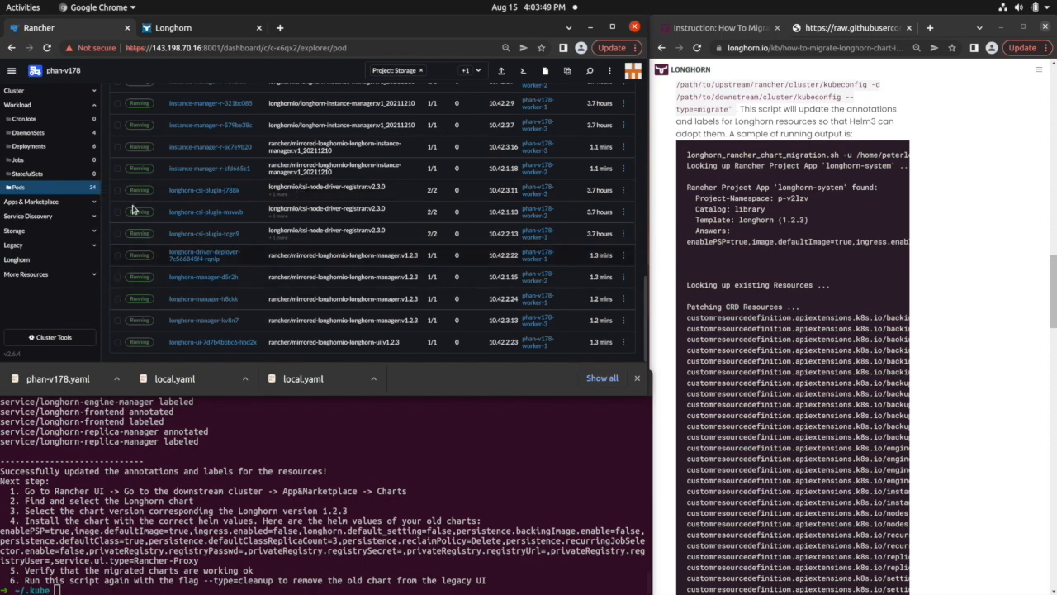
Reload the Longhorn UI and check its version number and the dashboard's volume, storage and node status
left_click(187, 30)
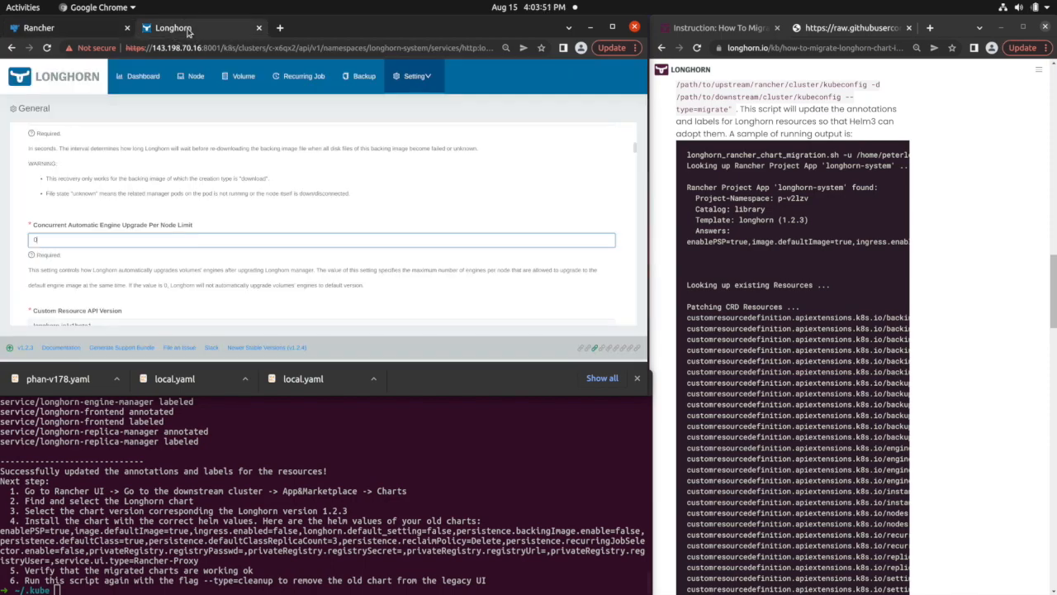
left_click(47, 49)
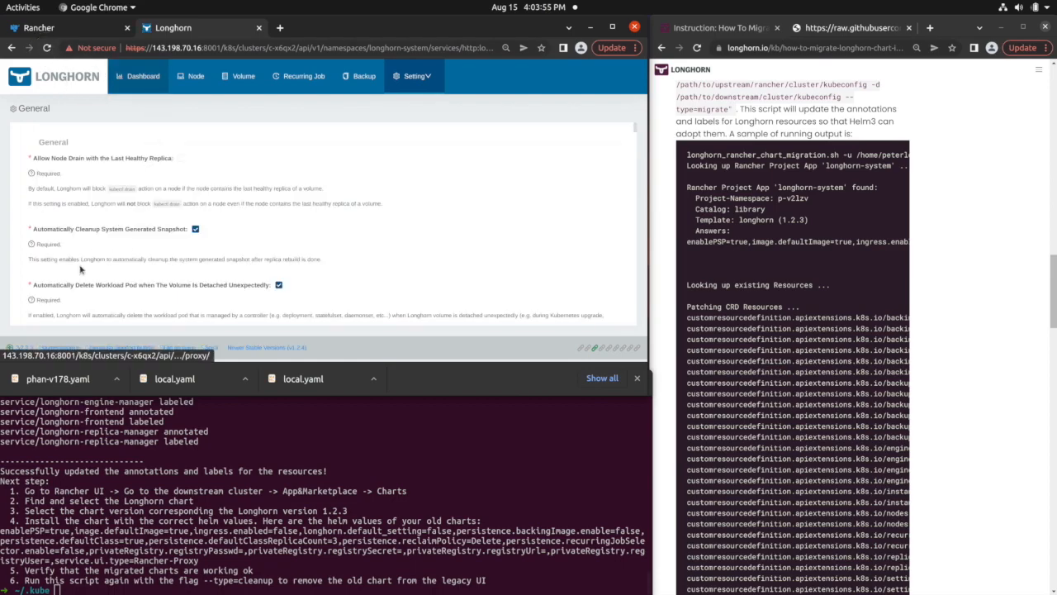
left_click_drag(35, 352, 6, 348)
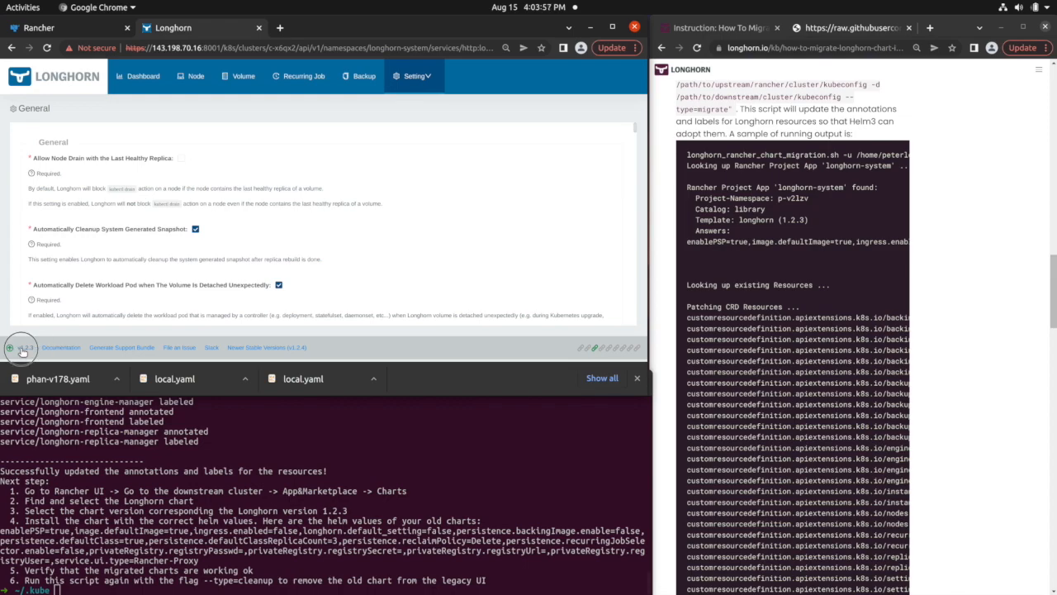
left_click(138, 81)
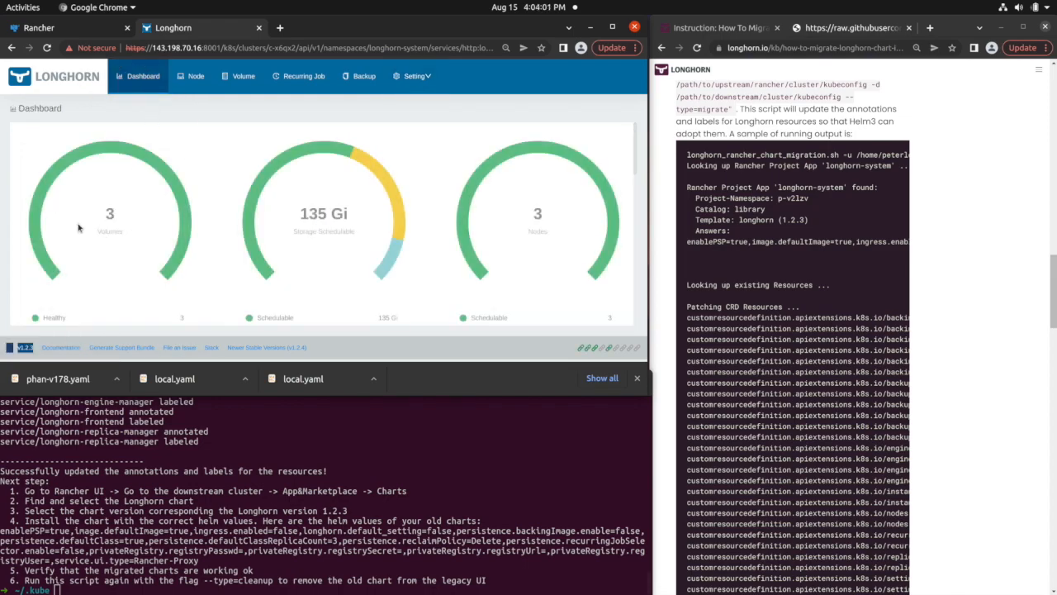
List the Longhorn volumes and check each one's state and attached workload
left_click(235, 97)
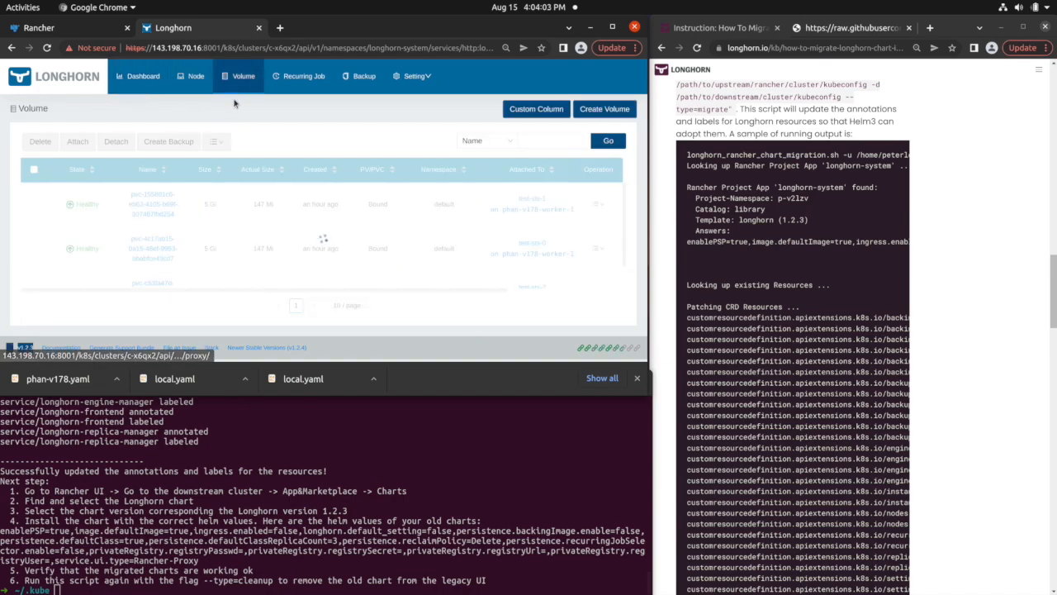
scroll(175, 245, "down", 1)
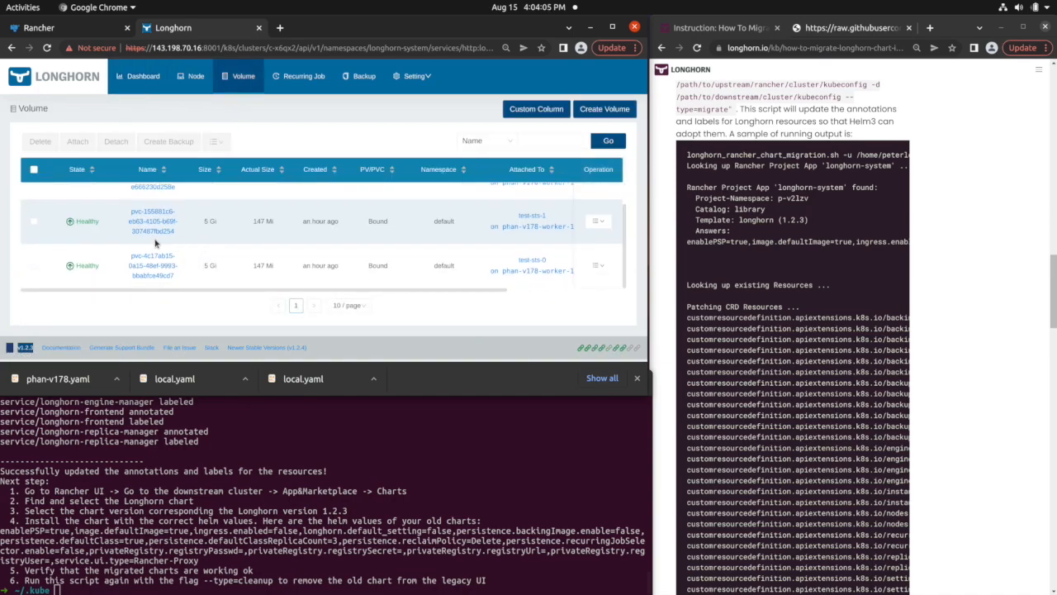
scroll(157, 243, "up", 1)
Read the Longhorn article's instructions on installing the chart and verifying that the migrated chart works
scroll(842, 347, "down", 4)
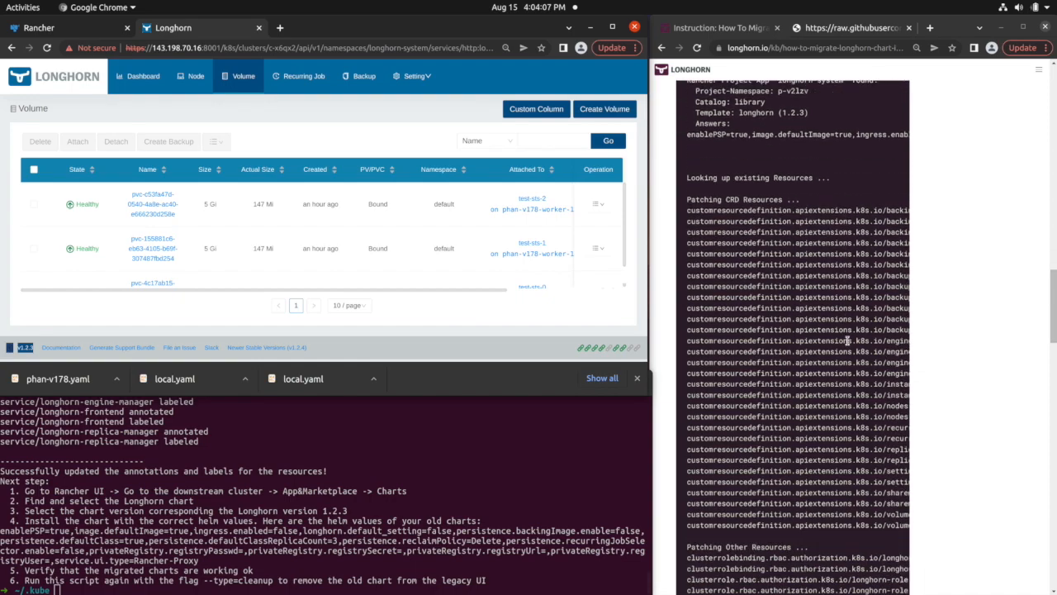
scroll(843, 347, "down", 10)
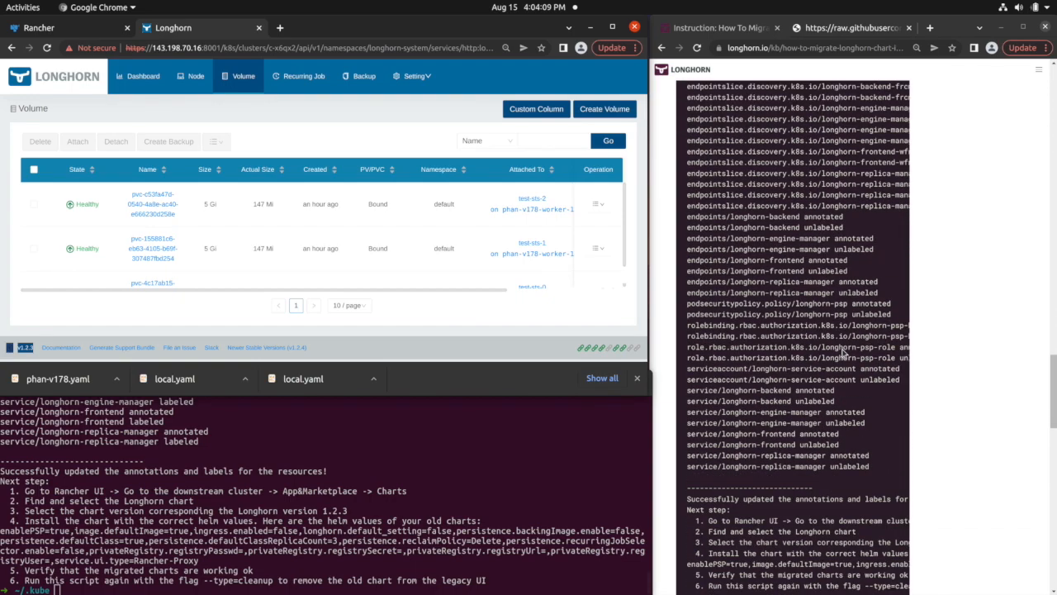
scroll(843, 353, "down", 5)
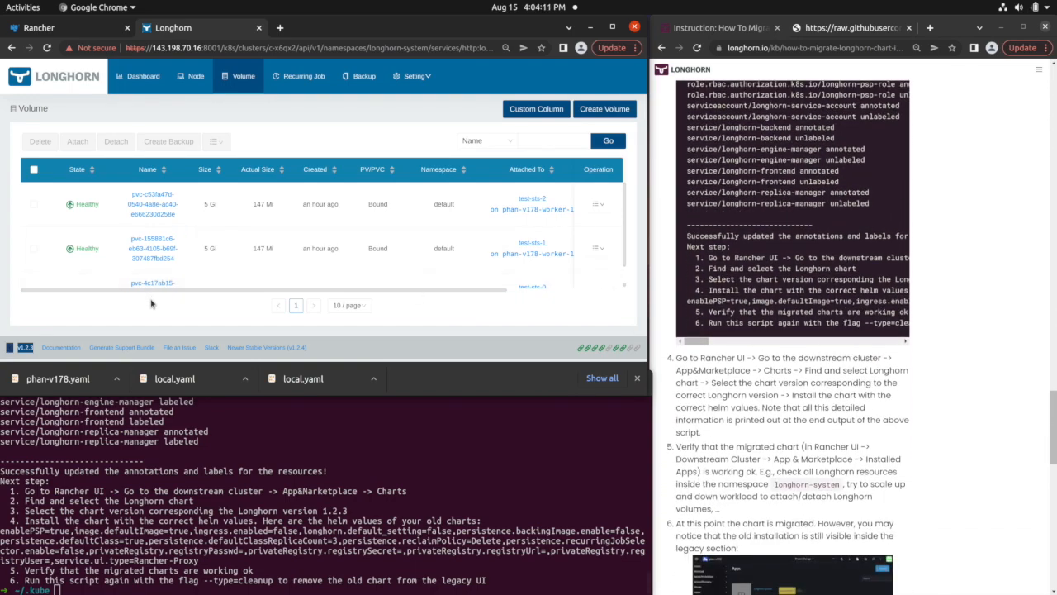
List the cluster's StatefulSets in Rancher and include the default namespace in the namespace filter
mouse_move(71, 209)
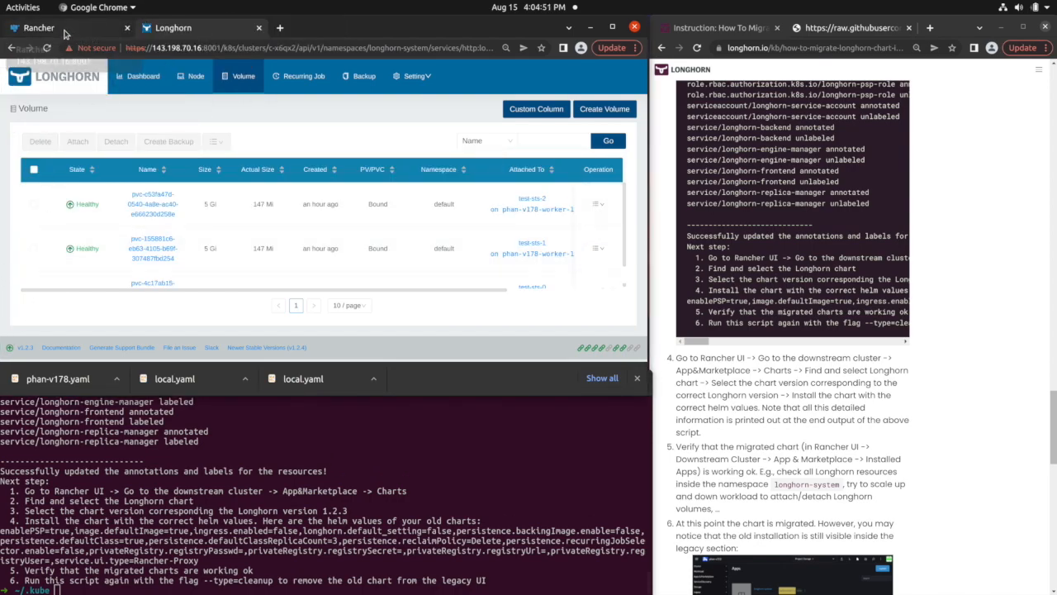
left_click(737, 366)
left_click(11, 47)
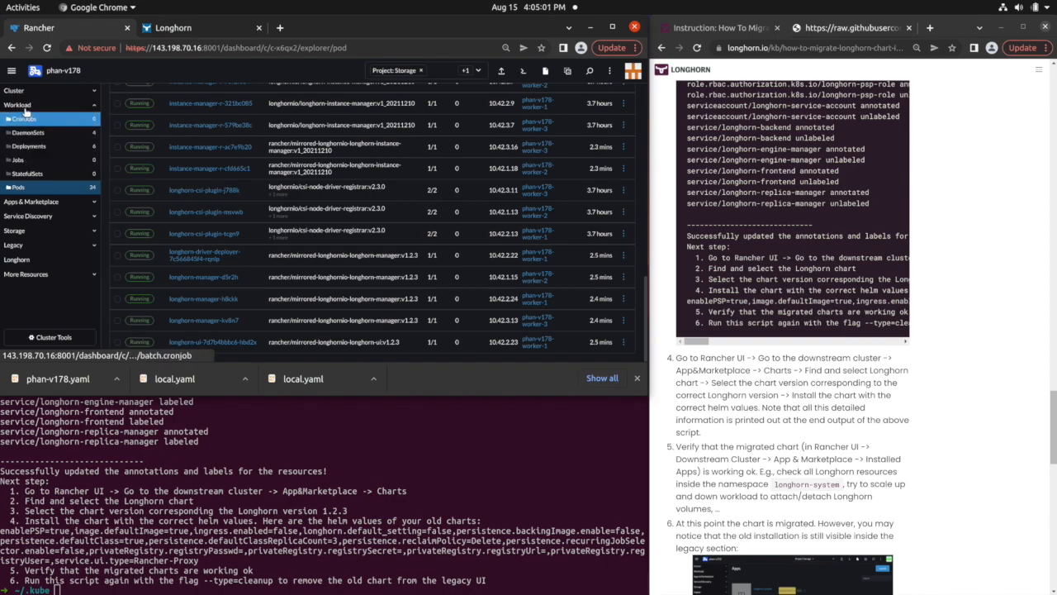
left_click(28, 175)
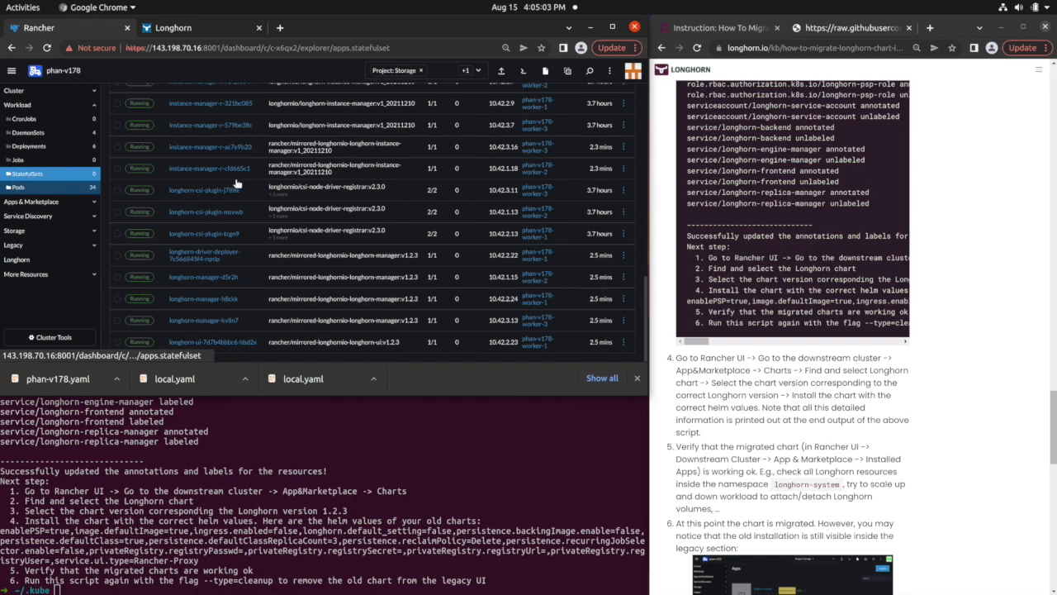
left_click(438, 71)
left_click(405, 180)
left_click(245, 280)
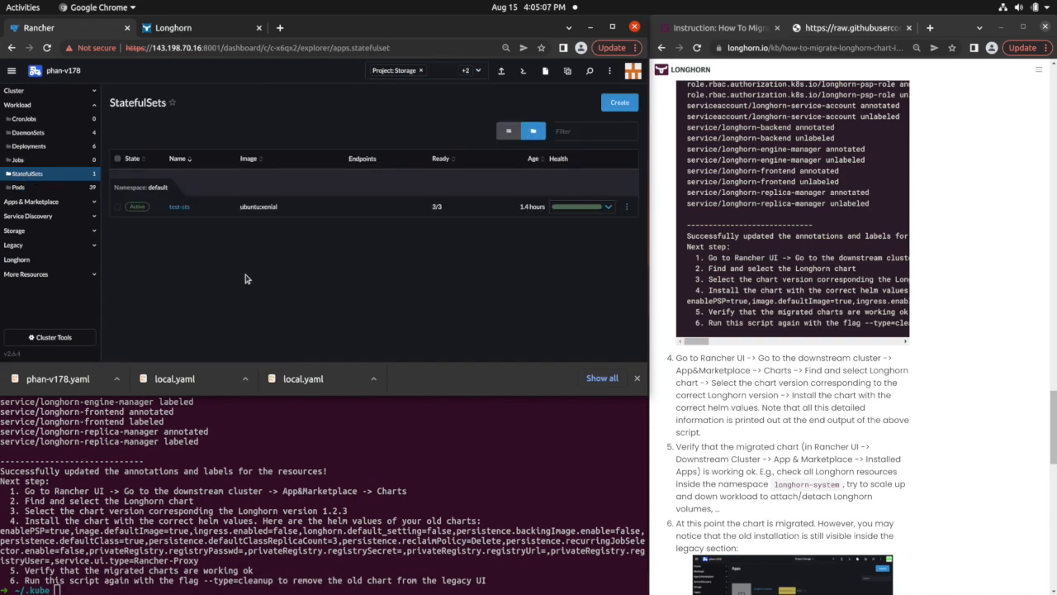
Scale the test-sts StatefulSet down by one replica and check the state of the test-sts-2 volume in Longhorn
left_click(608, 206)
left_click(583, 237)
left_click(171, 36)
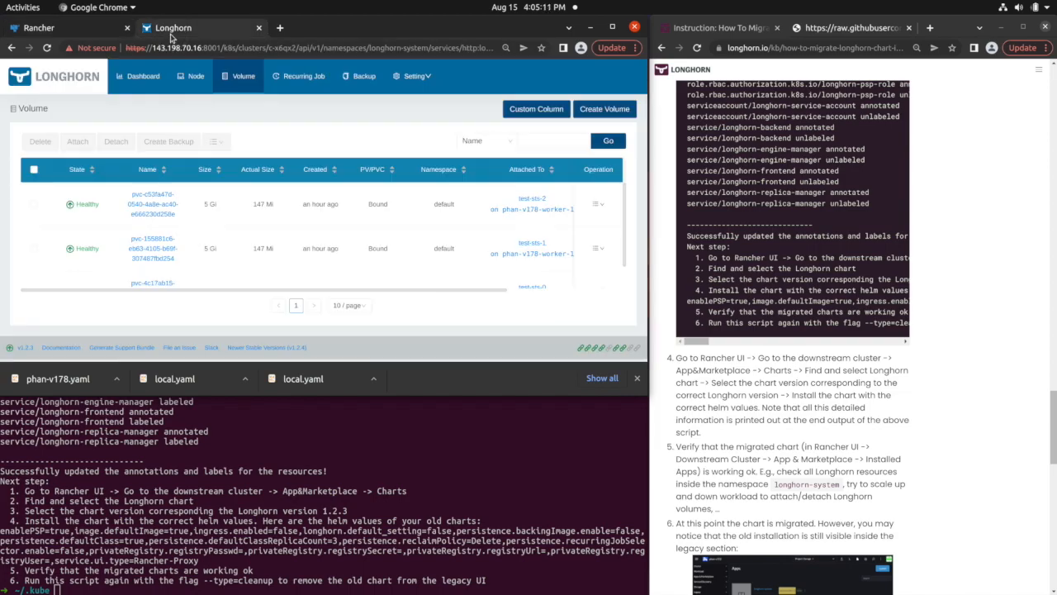
scroll(220, 248, "down", 1)
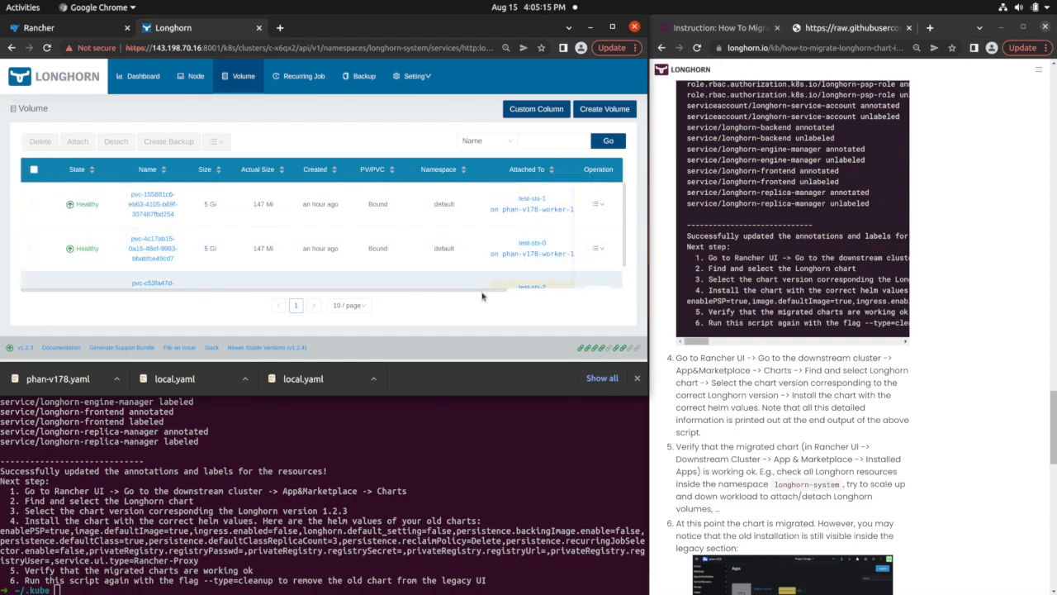
left_click_drag(625, 237, 624, 271)
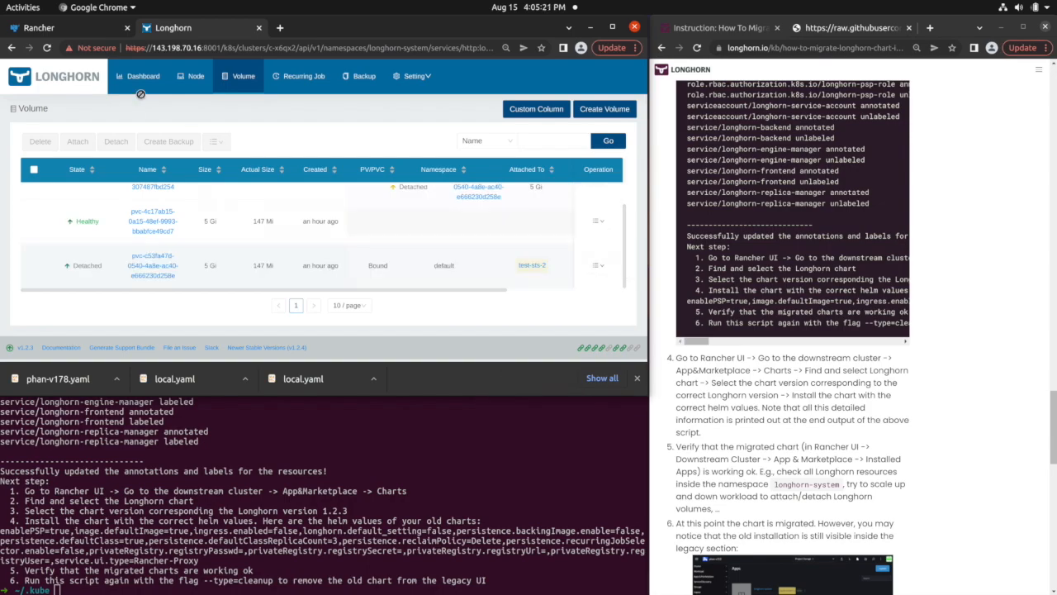
Scale test-sts back up to 3 replicas, checking the test-sts-2 volume in Longhorn and the StatefulSet's pods in Rancher
left_click(79, 27)
left_click(605, 236)
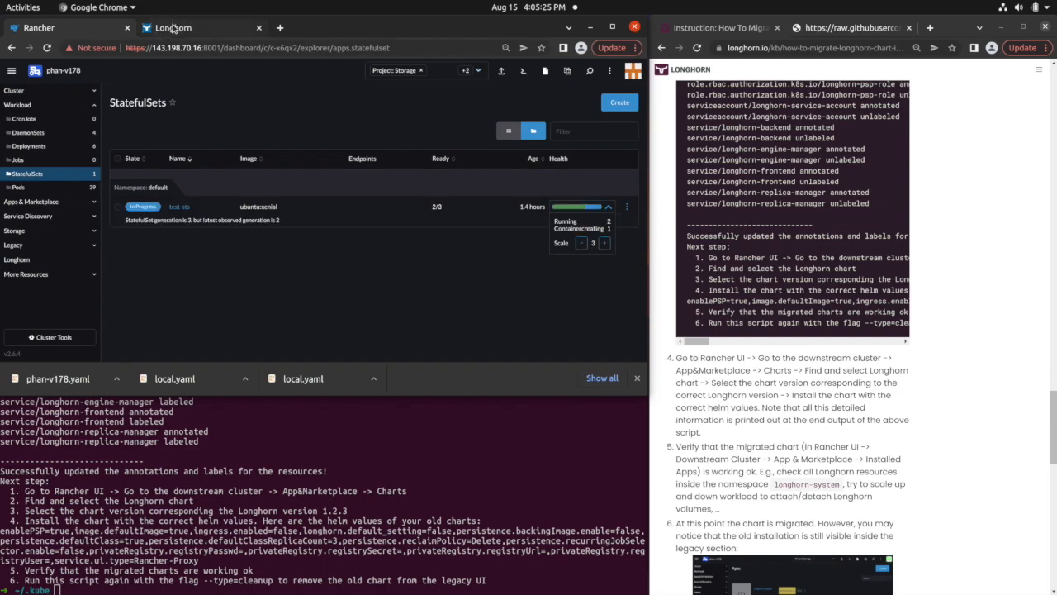
left_click(175, 28)
left_click_drag(626, 265, 619, 286)
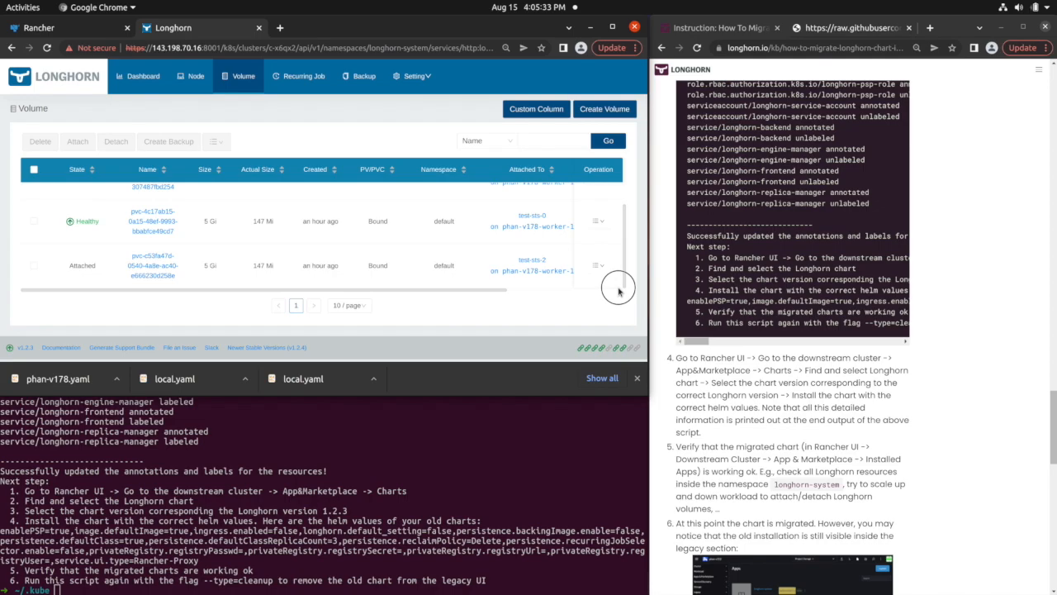
left_click(71, 31)
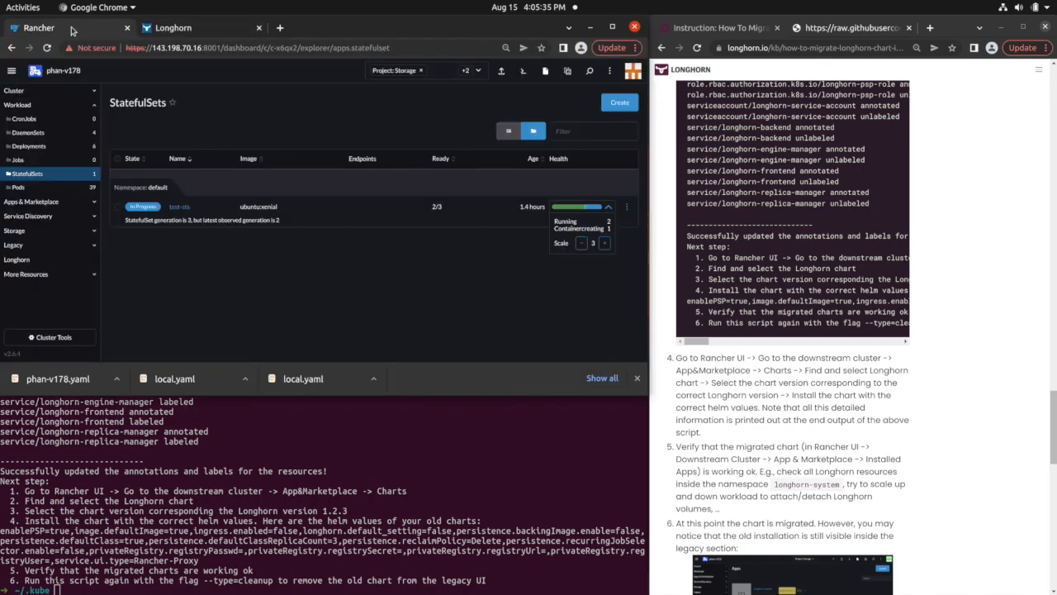
left_click(183, 210)
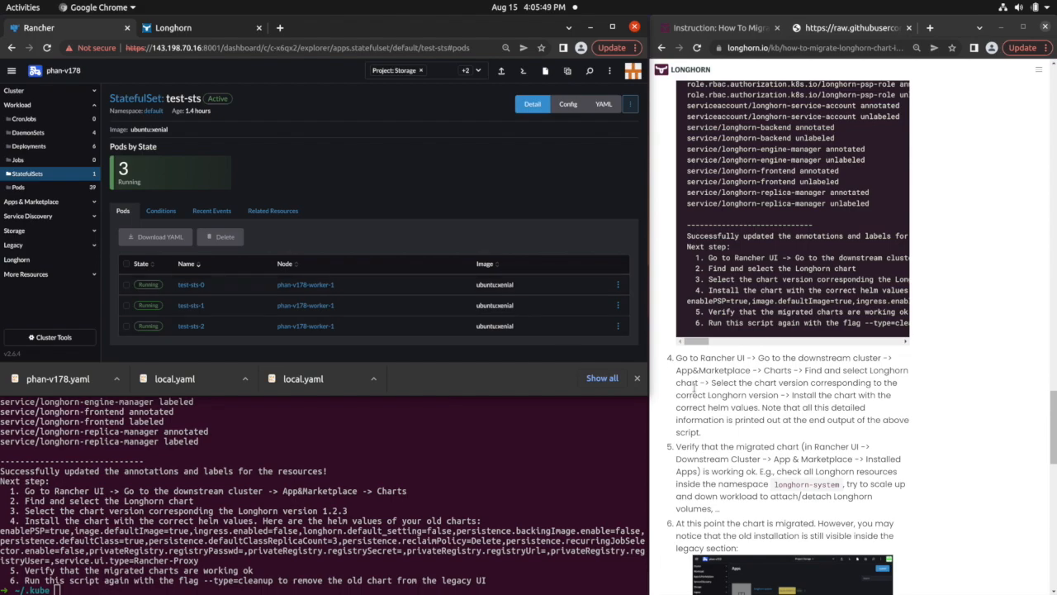
Read article steps 4 to 6, highlighting the note about the old installation in the legacy section
left_click(729, 453)
scroll(725, 450, "down", 1)
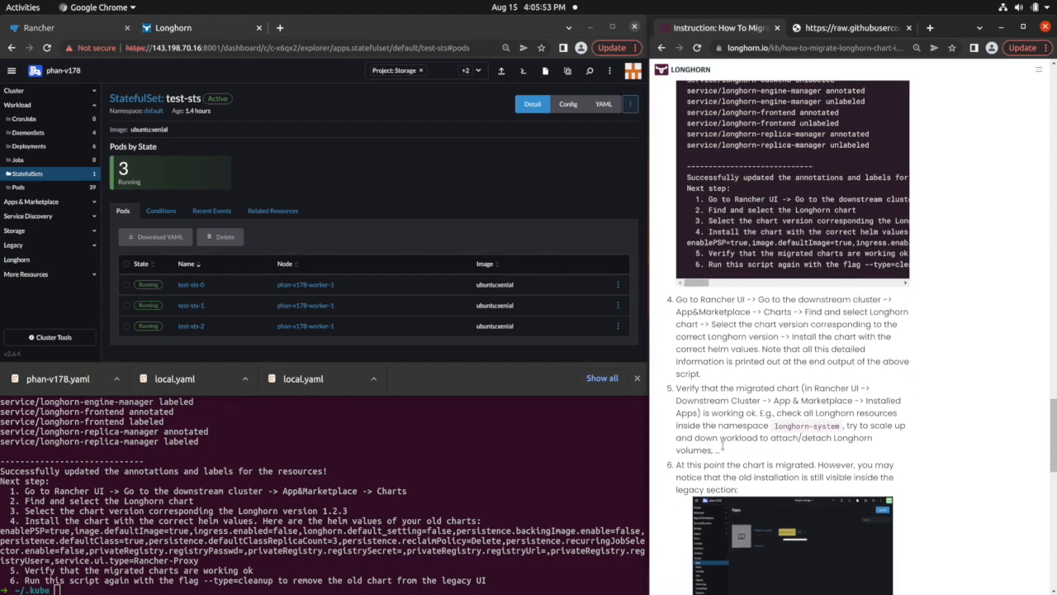
scroll(723, 447, "down", 3)
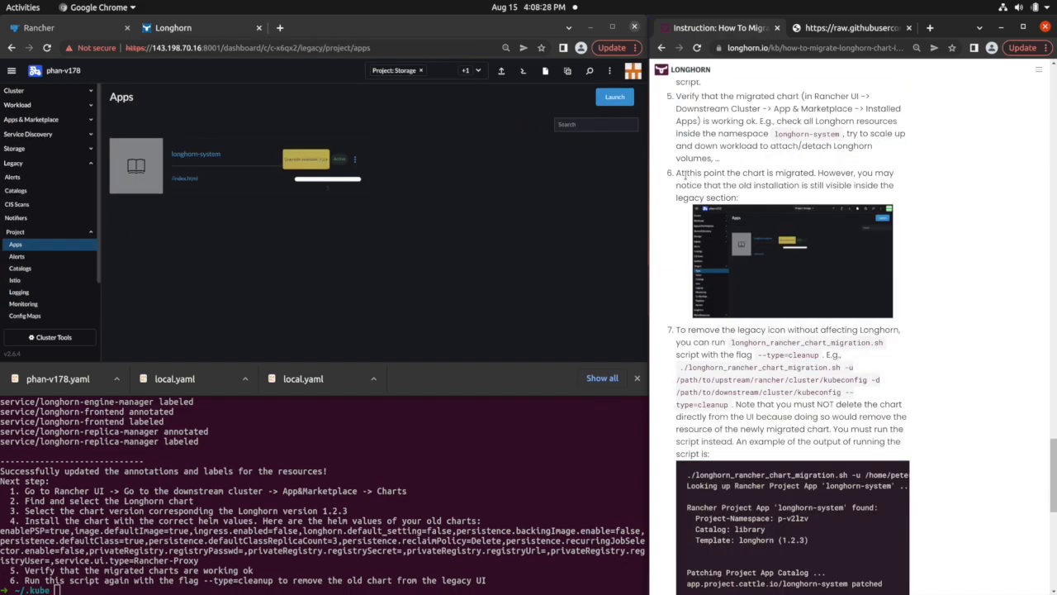
scroll(838, 124, "up", 4)
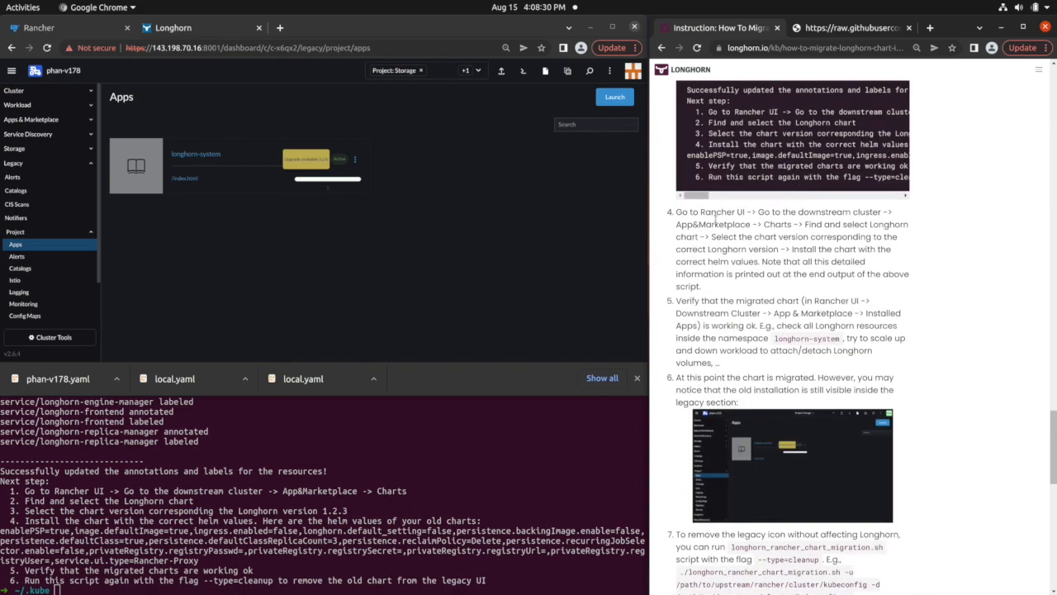
left_click_drag(682, 209, 675, 348)
scroll(743, 373, "down", 1)
left_click(724, 364)
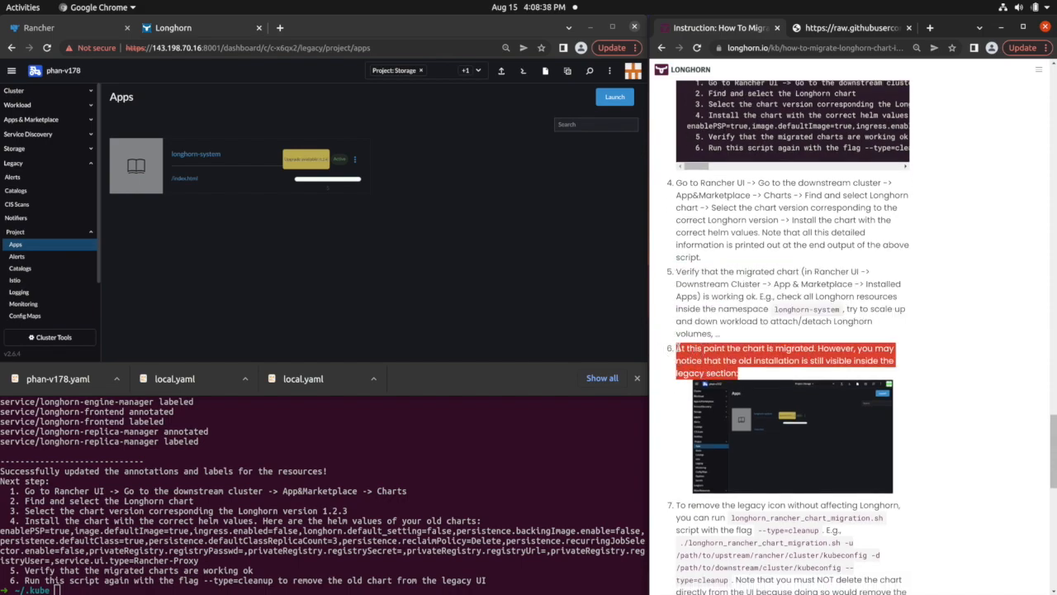
scroll(691, 348, "down", 2)
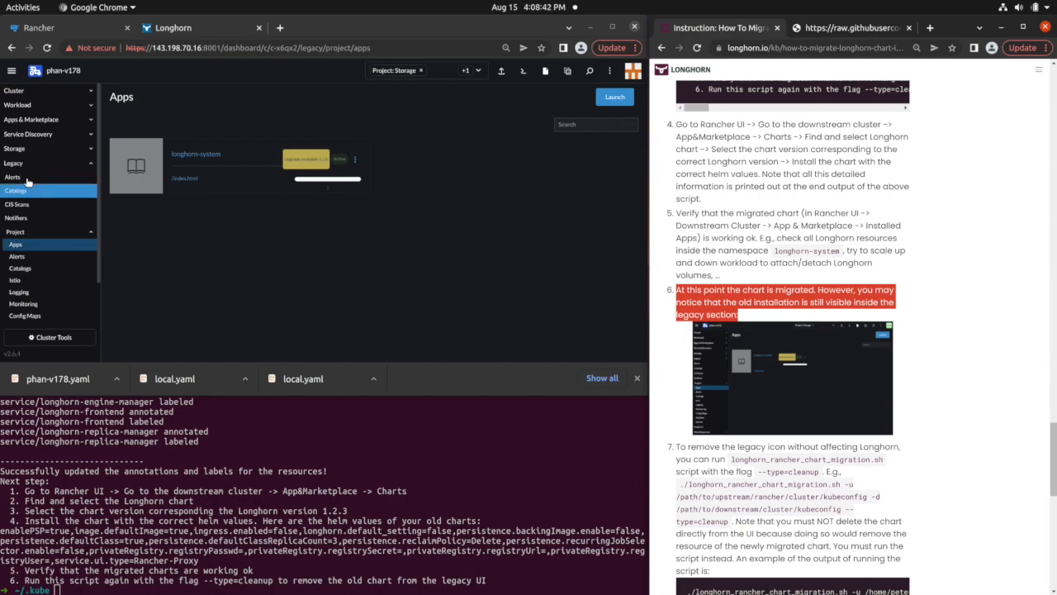
Review the Longhorn entries under Installed Apps in Apps & Marketplace, and the old longhorn-system app among the legacy project apps
left_click(31, 121)
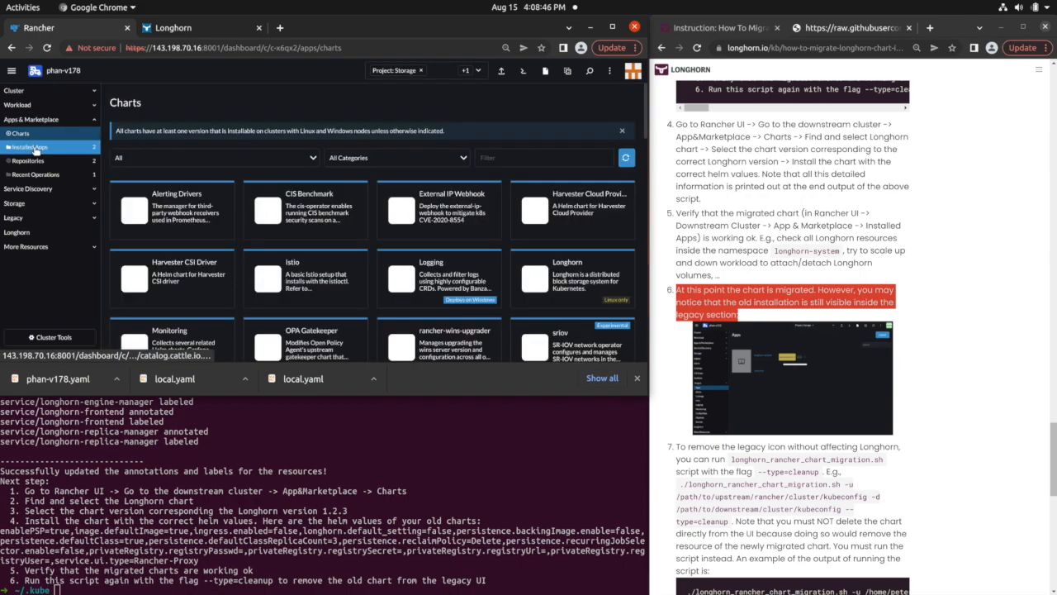
left_click(35, 148)
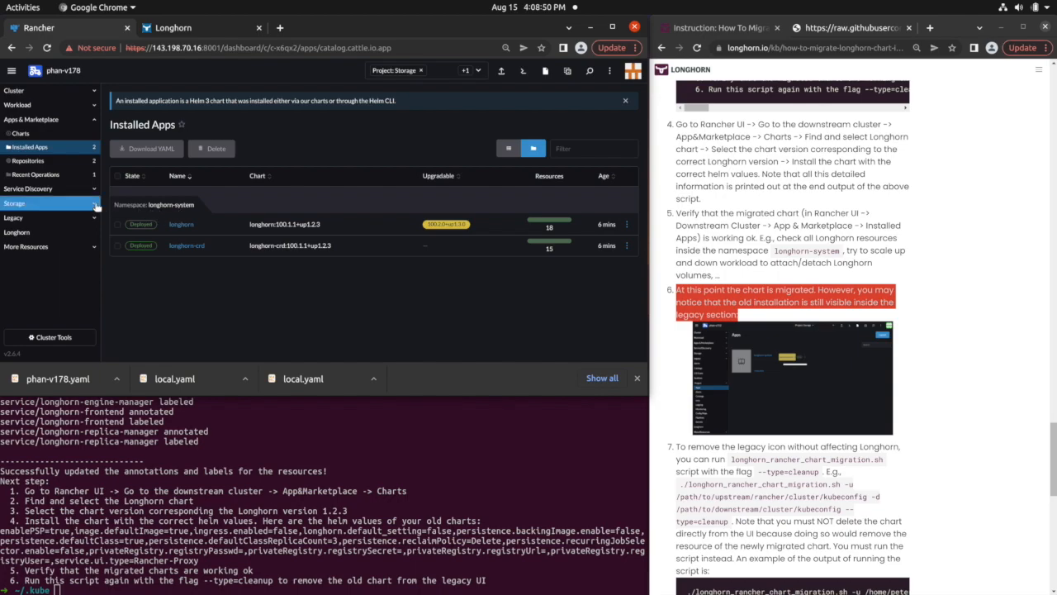
left_click(25, 220)
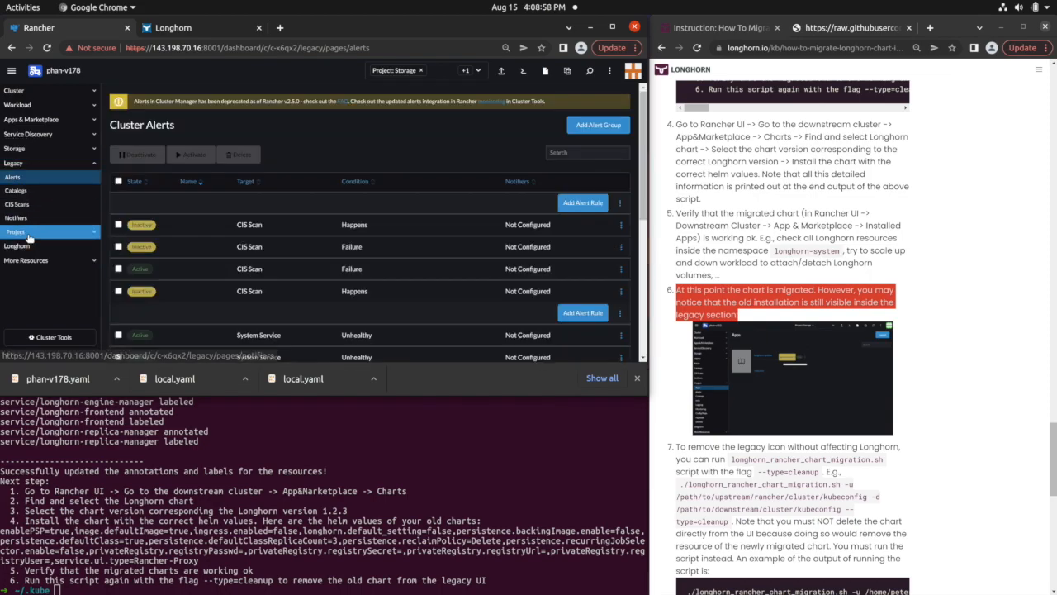
left_click(29, 236)
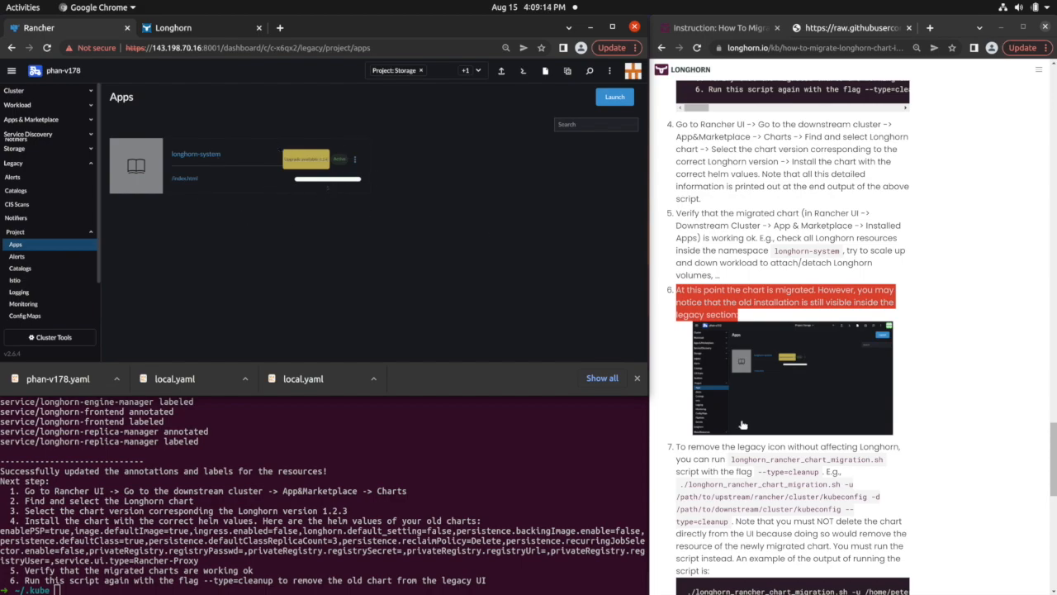
Read and highlight article step 7 on removing the legacy icon by running the migration script with --type=cleanup
scroll(678, 361, "down", 2)
left_click_drag(677, 361, 727, 485)
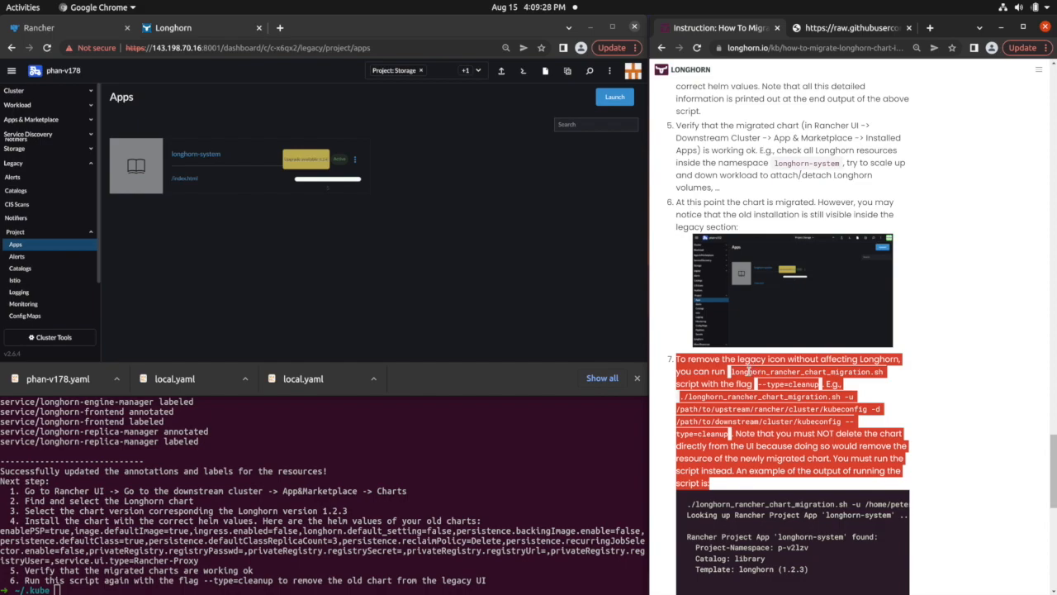
Highlight the migration script's name and its --type=cleanup flag in article step 7
left_click(747, 372)
left_click_drag(732, 372, 897, 376)
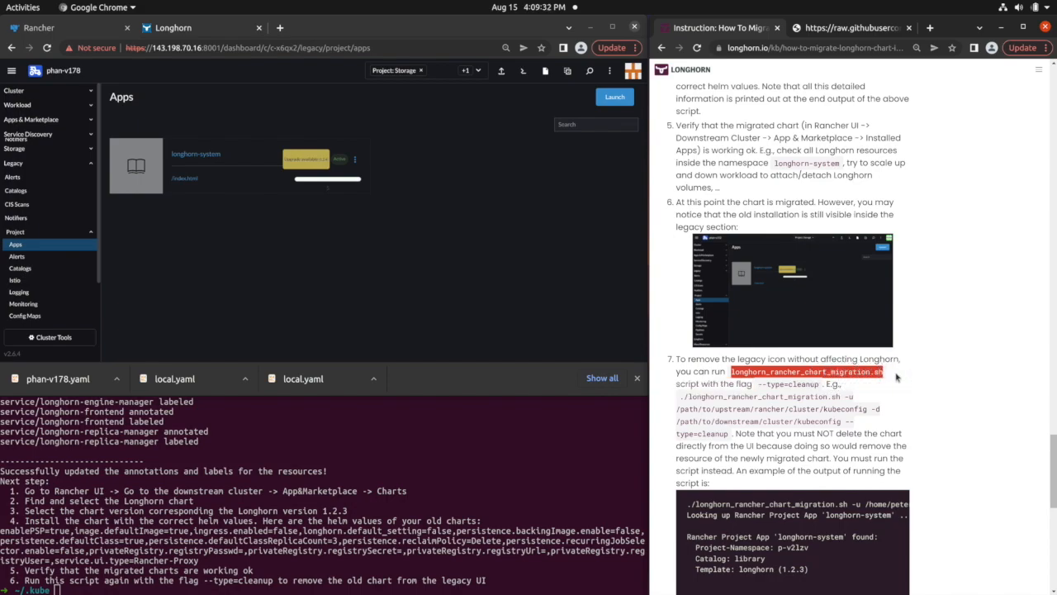
left_click_drag(758, 387, 824, 385)
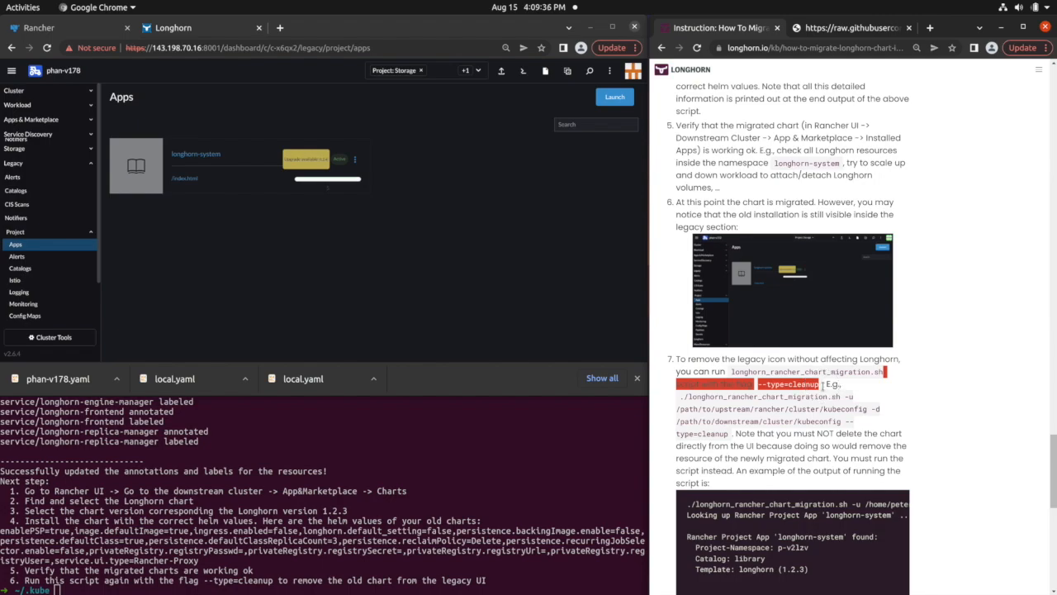
left_click(823, 385)
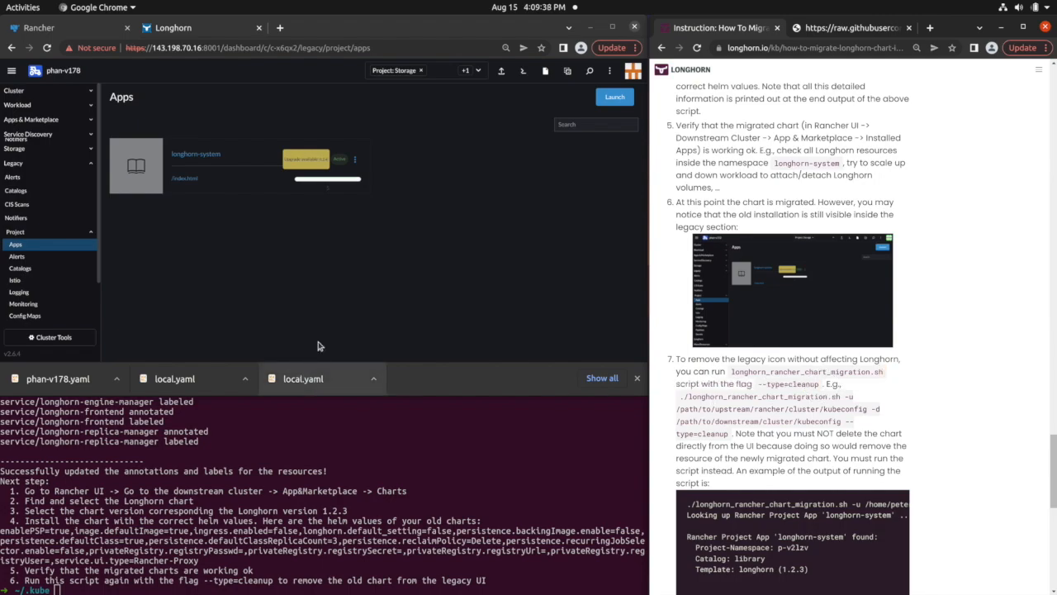
View the actions available for the legacy longhorn-system app without deleting it, and return to the legacy project apps
left_click(333, 322)
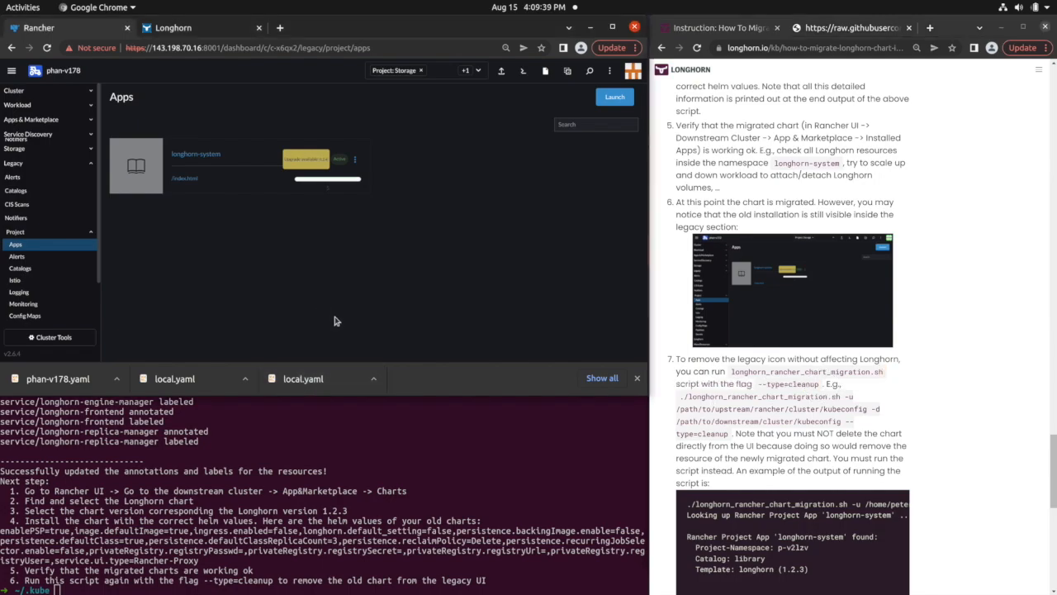
left_click(356, 157)
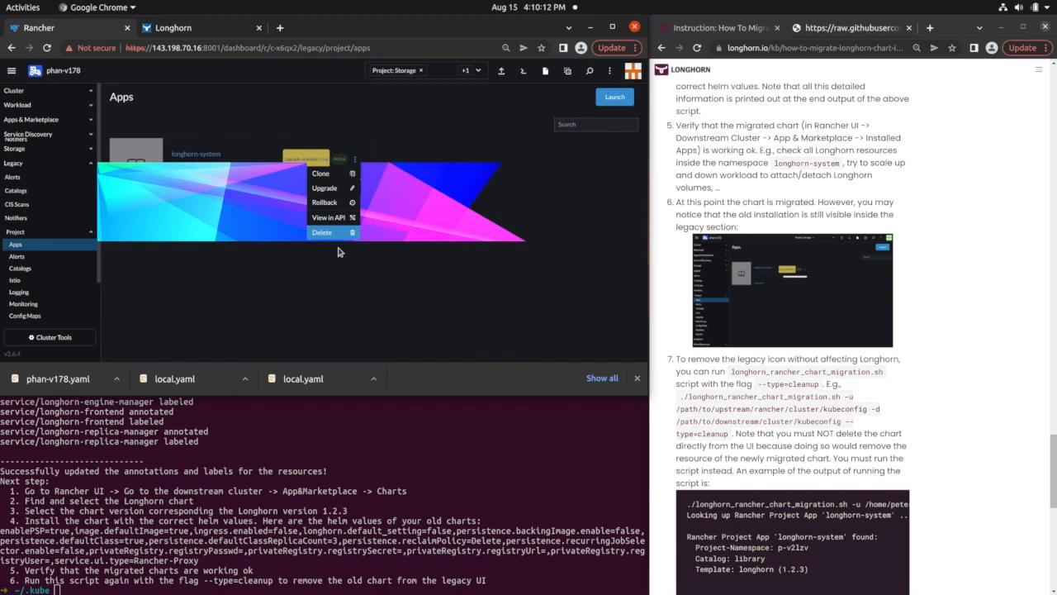
left_click(350, 273)
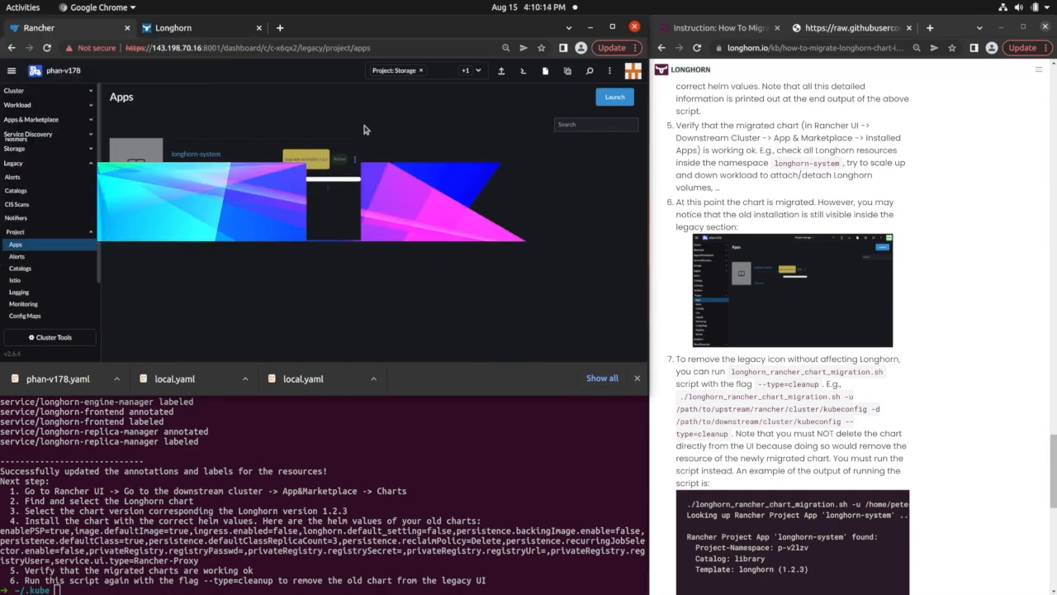
left_click(69, 217)
left_click(25, 245)
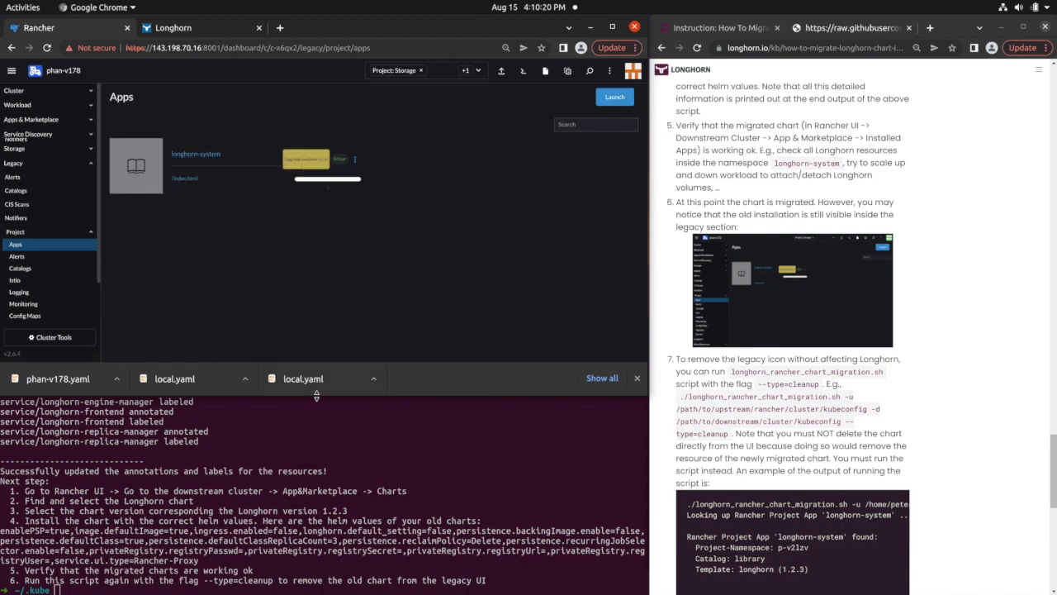
Run longhorn_rancher_chart_migration.sh in the terminal with -t cleanup, using the local.yaml upstream and phan-v178.yaml downstream kubeconfigs
left_click(813, 381)
left_click_drag(732, 372, 882, 371)
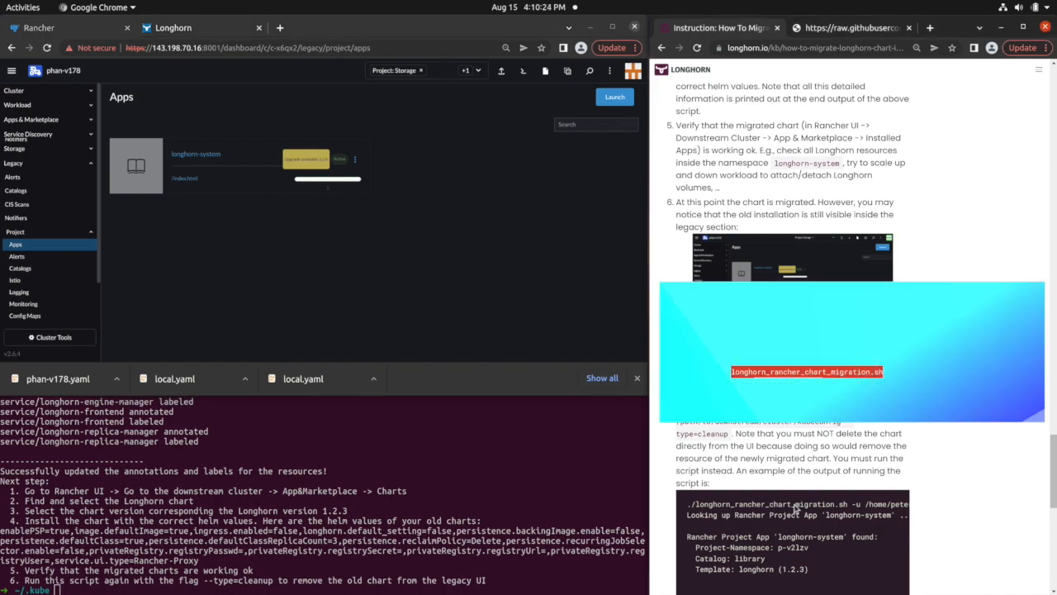
left_click(799, 502)
left_click(268, 526)
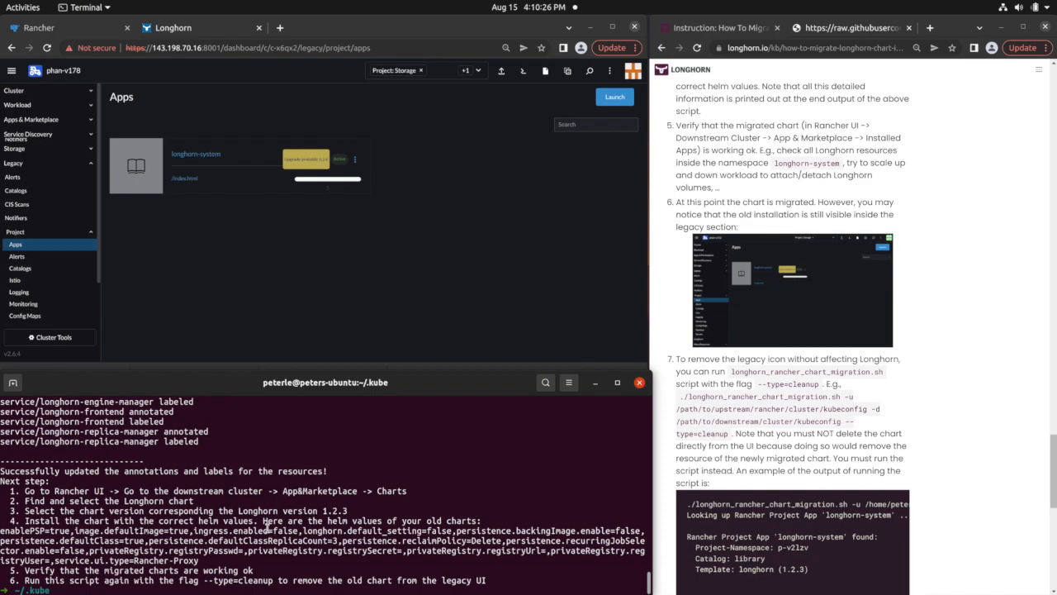
type("./lon")
key("BackSpace")
key("BackSpace")
key("BackSpace")
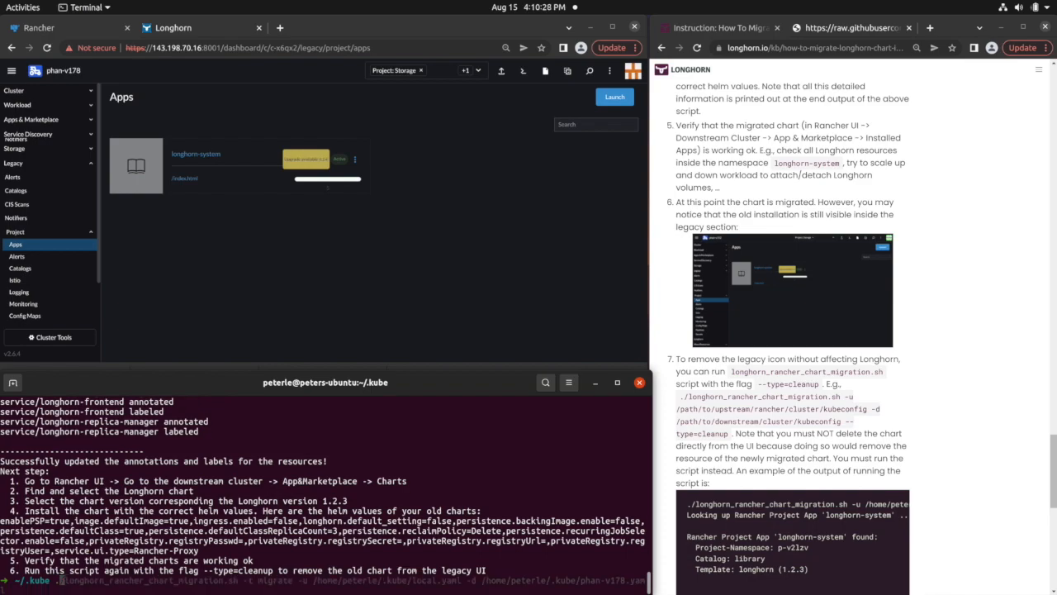
type("/longhorn_rancher_chart_migration.sh")
key("Tab")
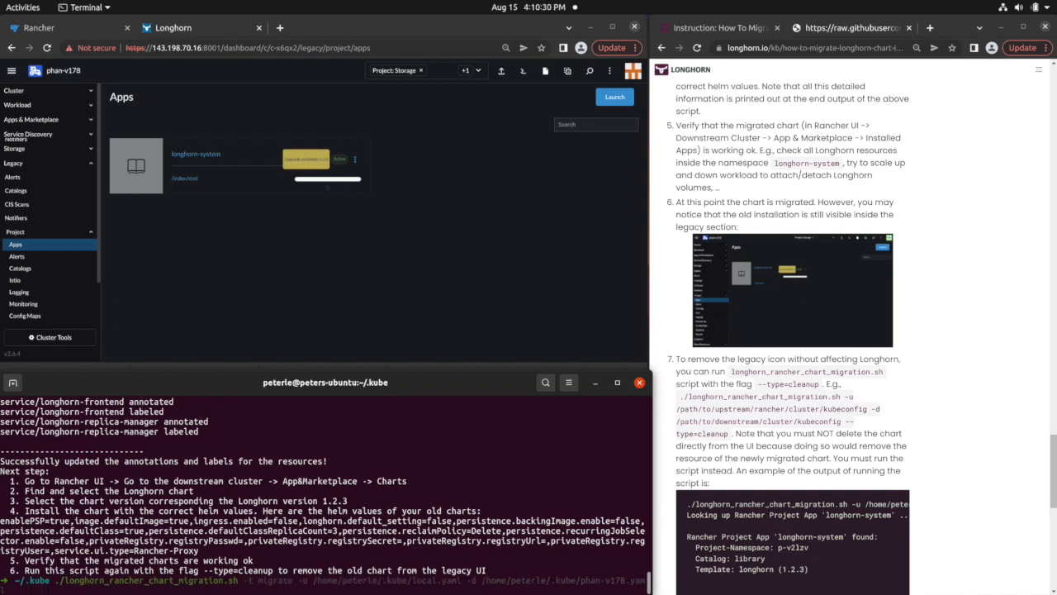
key("Right")
key("Left")
key("Left")
key("Left")
key("Left")
key("Left")
key("Left")
key("Left")
key("Left")
key("Left")
key("Left")
key("Left")
key("Left")
key("Left")
key("Left")
key("Left")
key("Left")
key("Left")
key("Left")
key("Left")
key("Left")
key("Left")
key("Left")
key("Left")
key("Left")
key("Left")
key("Left")
key("Left")
key("Left")
key("Left")
key("Left")
key("Left")
key("Left")
key("Left")
key("Left")
key("Left")
key("Left")
key("Left")
key("Left")
key("Left")
key("Left")
key("BackSpace")
key("BackSpace")
key("BackSpace")
key("BackSpace")
key("BackSpace")
key("BackSpace")
key("BackSpace")
type("cleanu")
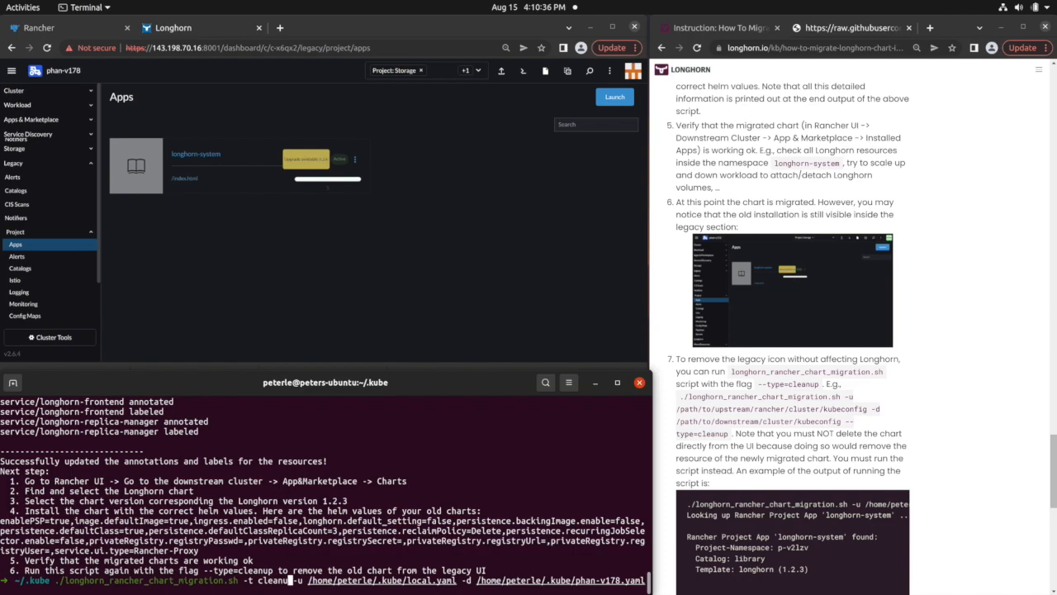
type("p")
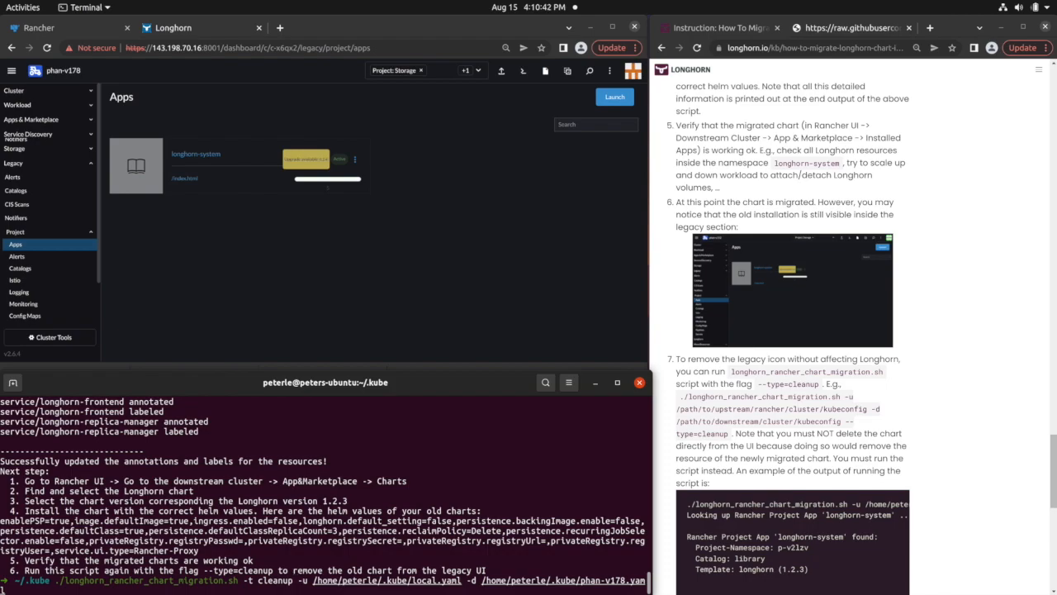
key("Return")
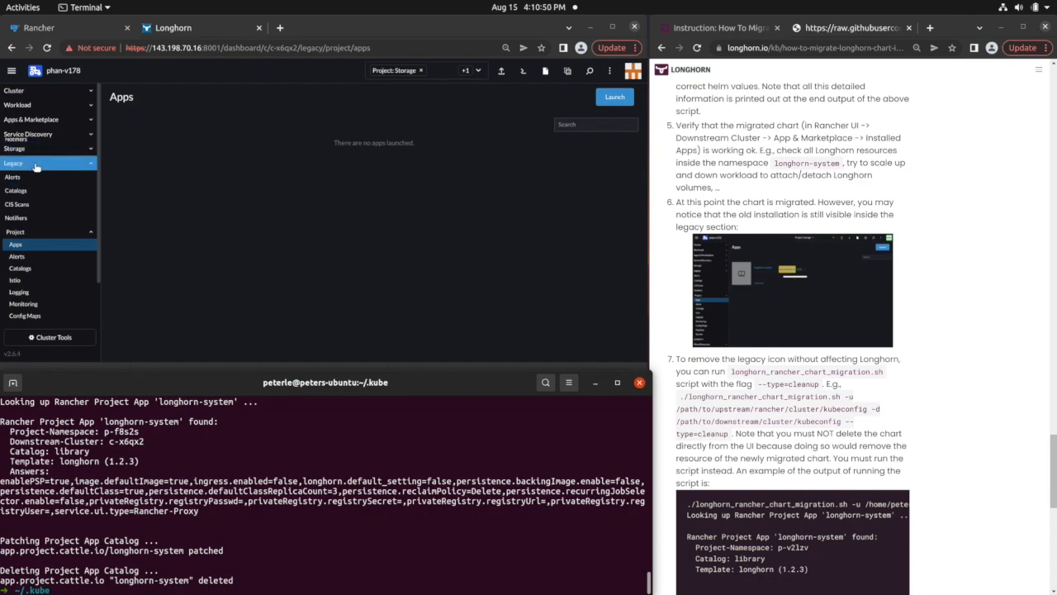
Check the Longhorn entries under Installed Apps in Apps & Marketplace and highlight article step 8 on the migration's completion
left_click(15, 120)
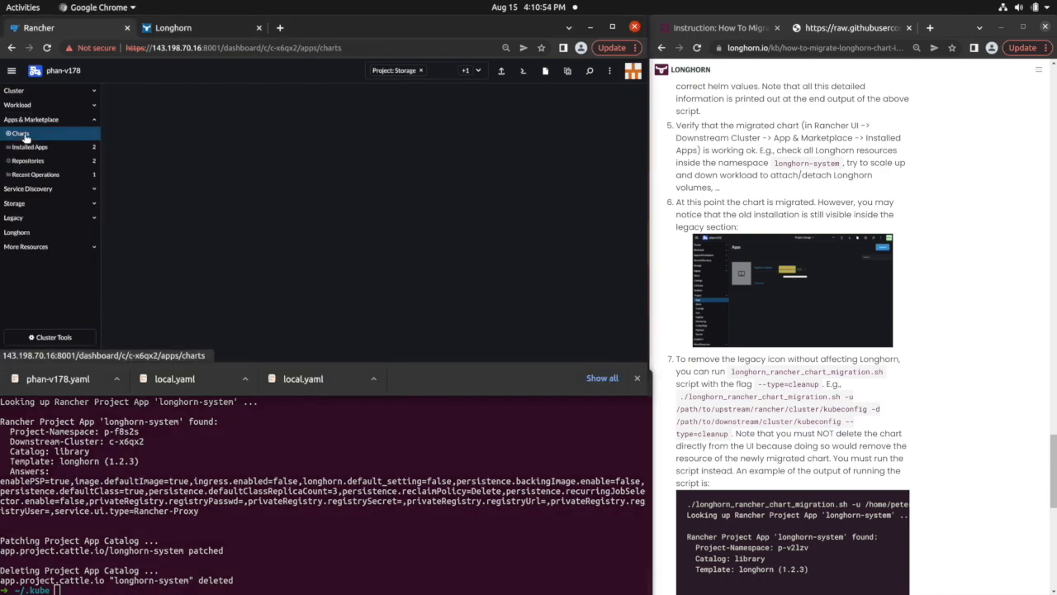
left_click(32, 147)
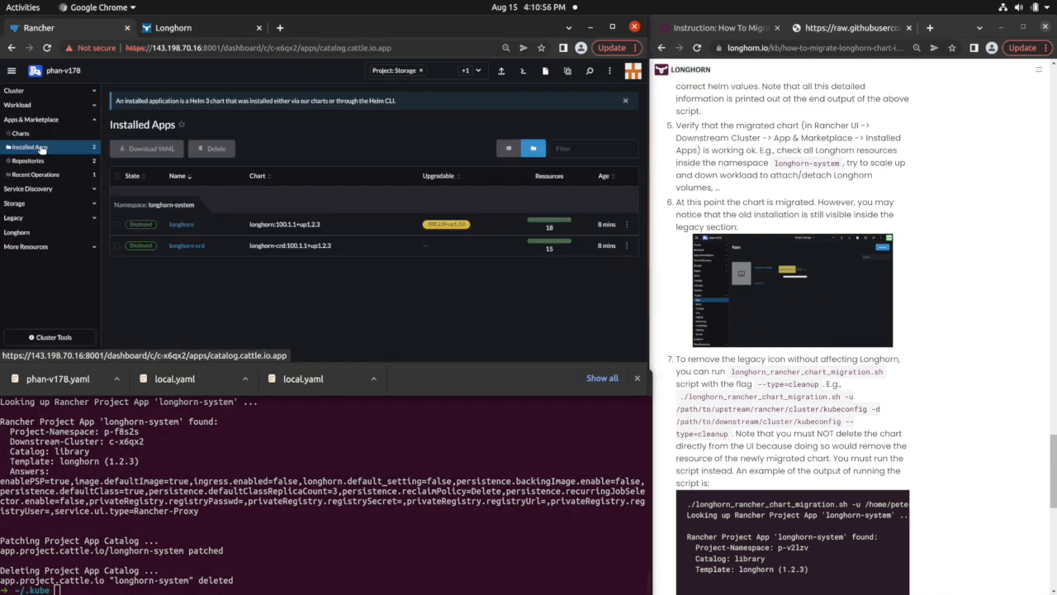
scroll(736, 390, "down", 4)
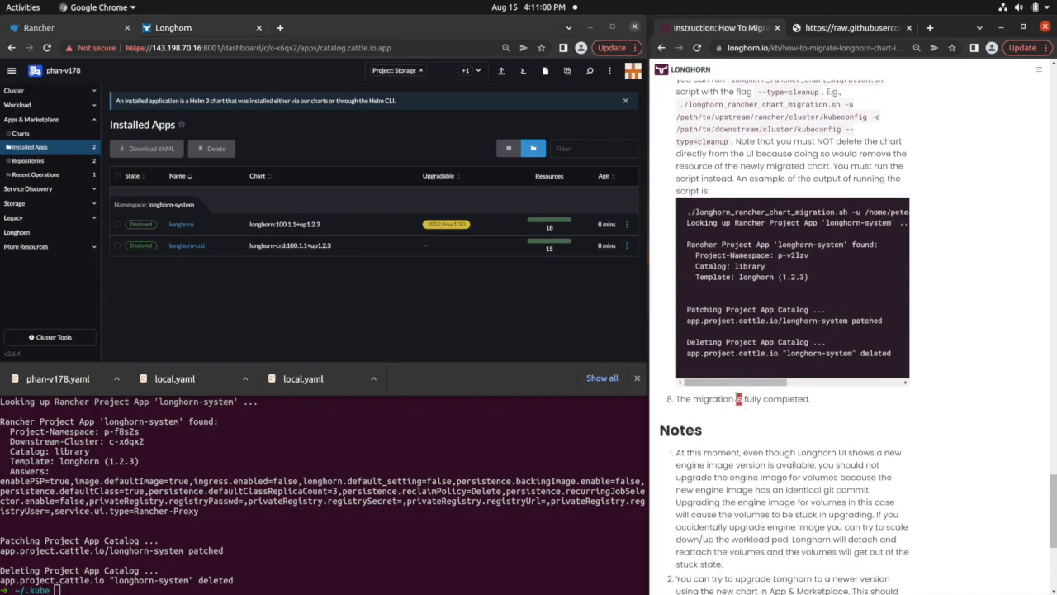
triple_click(740, 397)
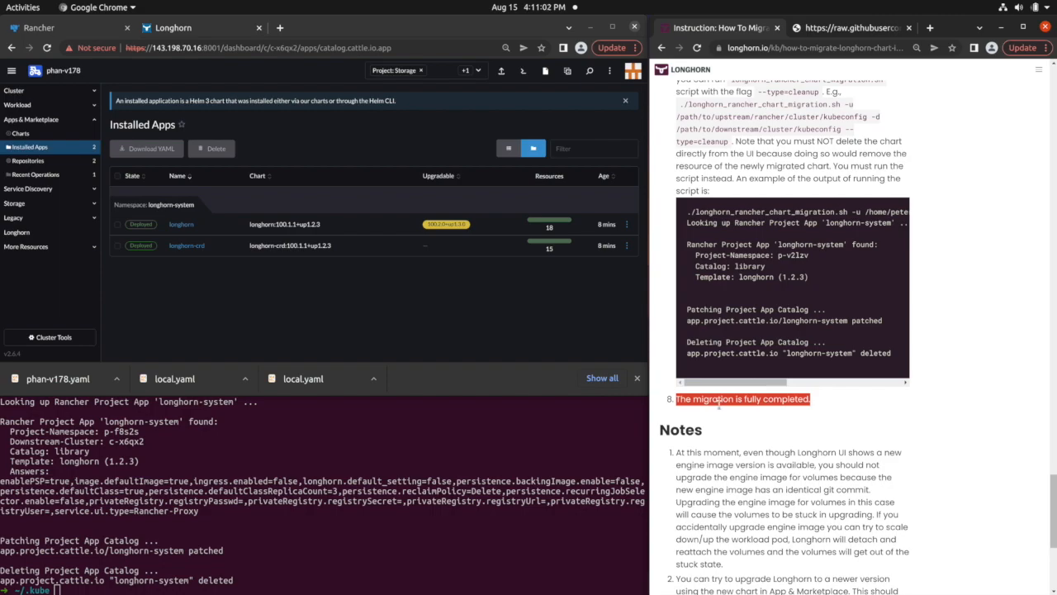
scroll(710, 415, "down", 2)
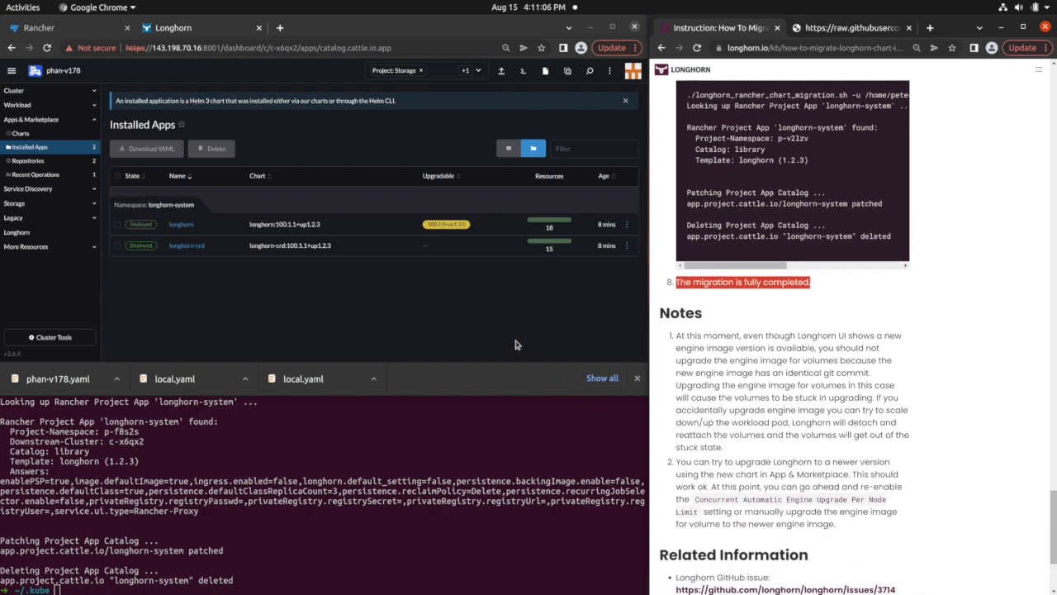
left_click(370, 296)
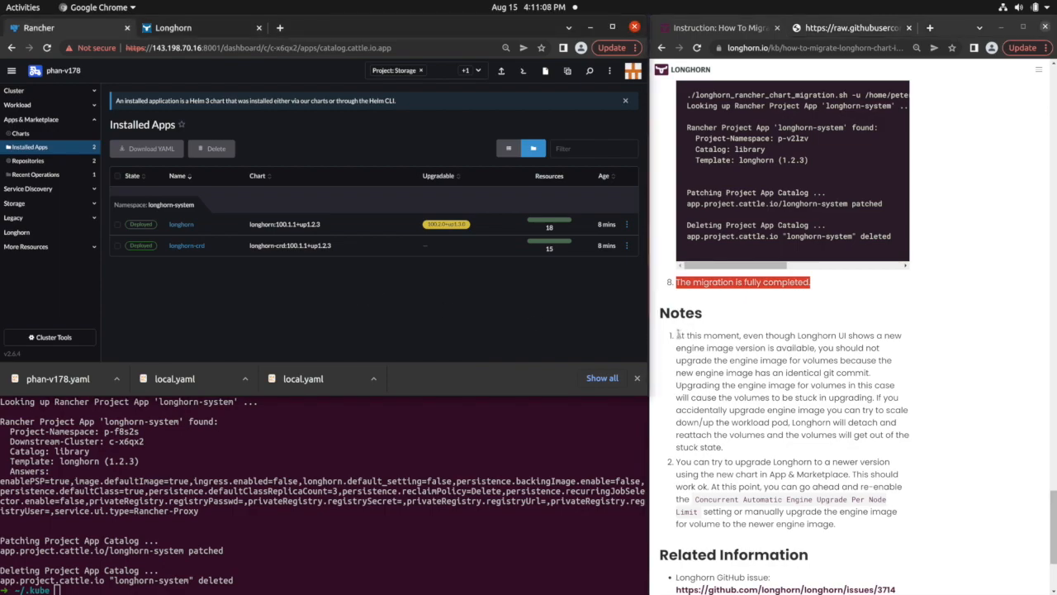
Read the article's first note on engine image upgrades, then reload the article and return to its Notes section
left_click_drag(676, 335, 730, 419)
left_click(753, 459)
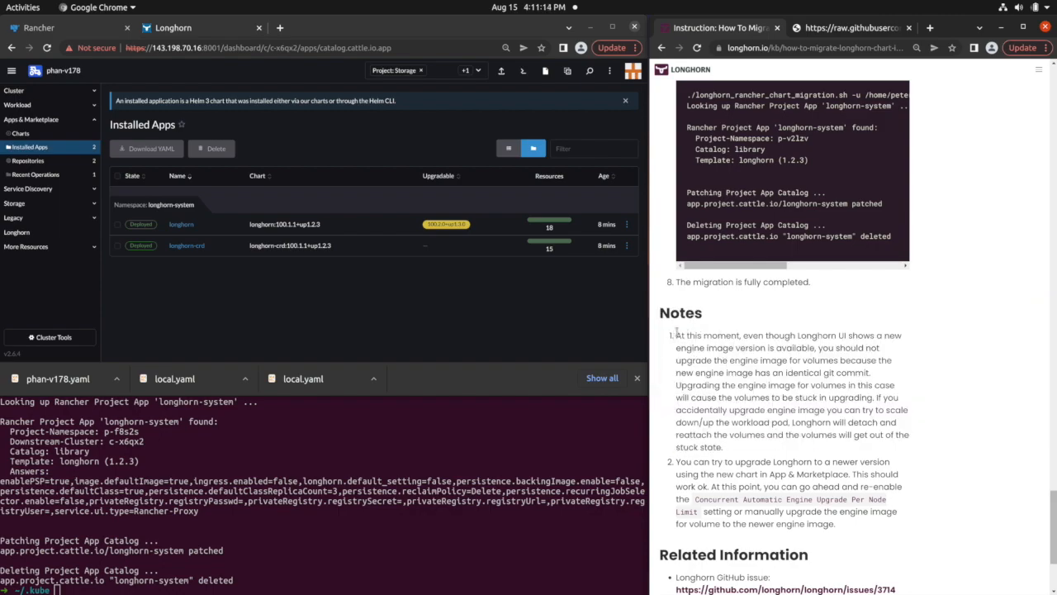
double_click(680, 336)
left_click(688, 344)
left_click(697, 47)
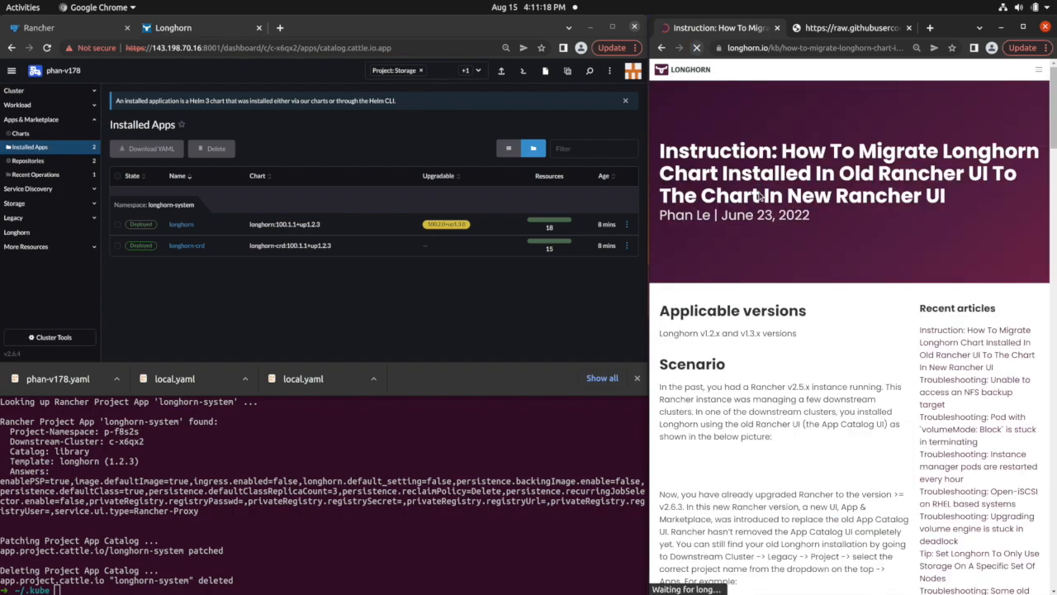
scroll(755, 420, "down", 1)
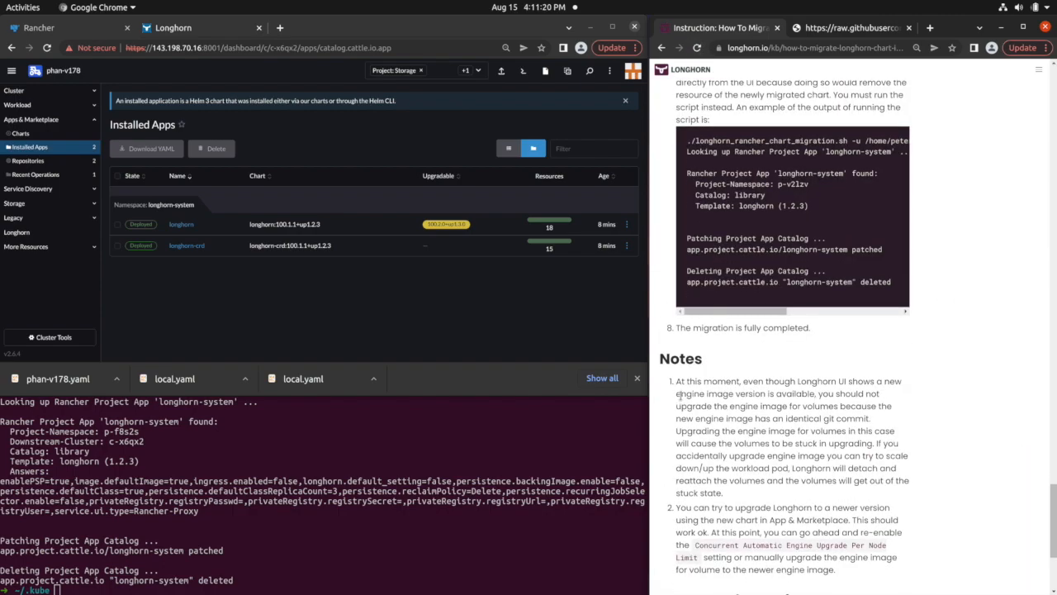
Examine the engine image indicator on the test-sts-0 volume in Longhorn against note 1, and highlight note 2 on upgrading Longhorn
mouse_move(676, 382)
left_mouse_down()
mouse_move(856, 385)
mouse_move(210, 40)
mouse_move(190, 37)
mouse_move(183, 65)
mouse_move(191, 32)
mouse_move(195, 43)
mouse_move(71, 223)
left_mouse_up()
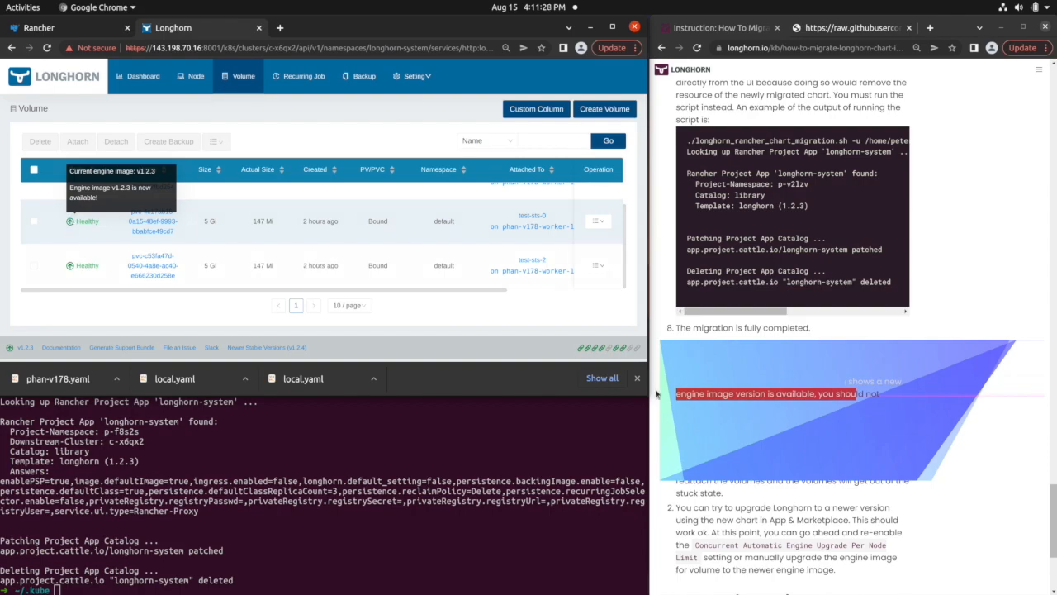
left_click(906, 489)
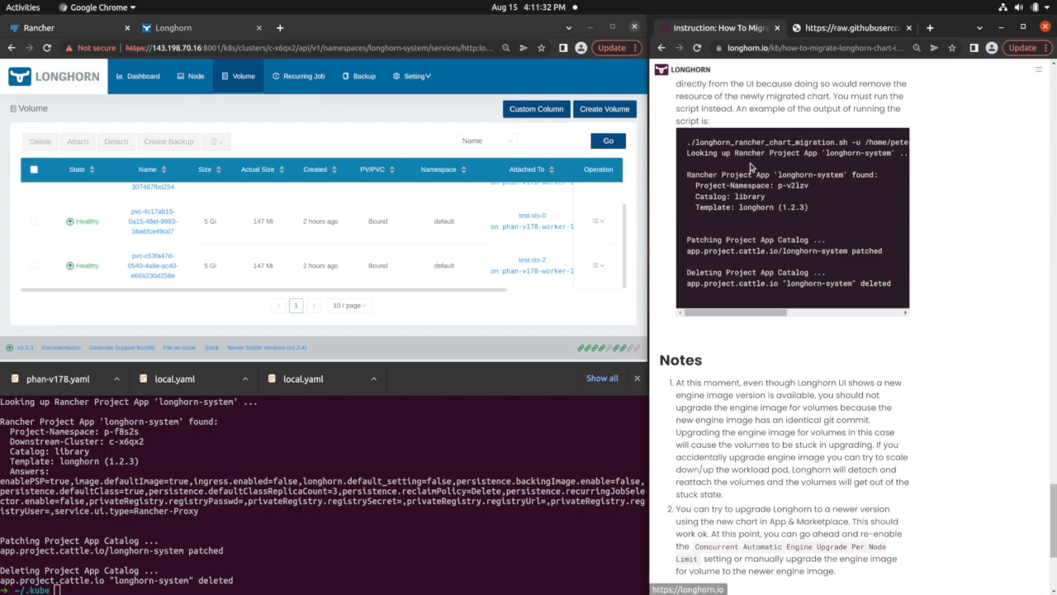
scroll(750, 167, "down", 5)
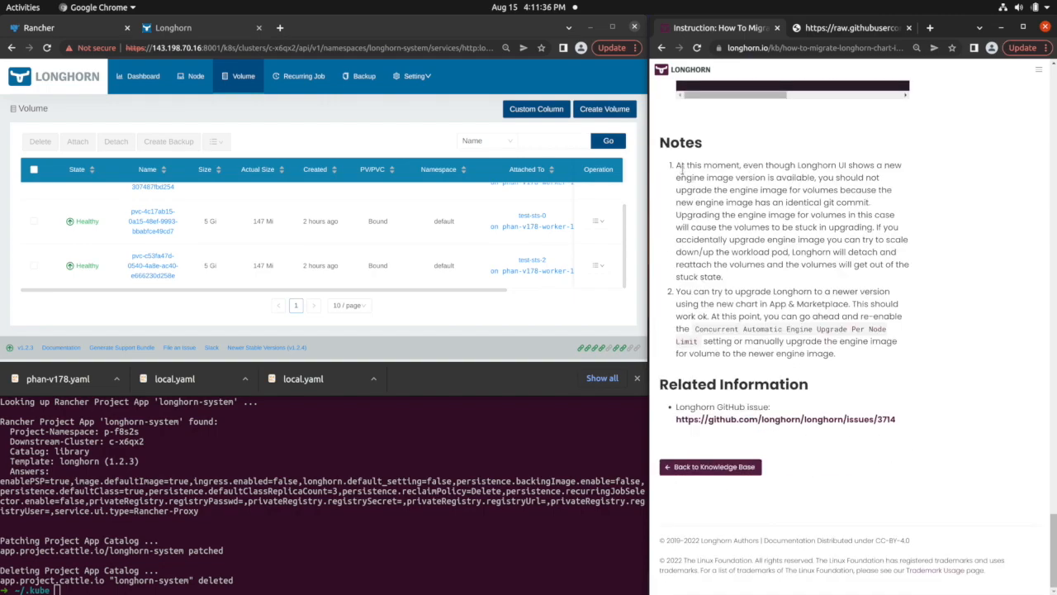
scroll(682, 168, "up", 2)
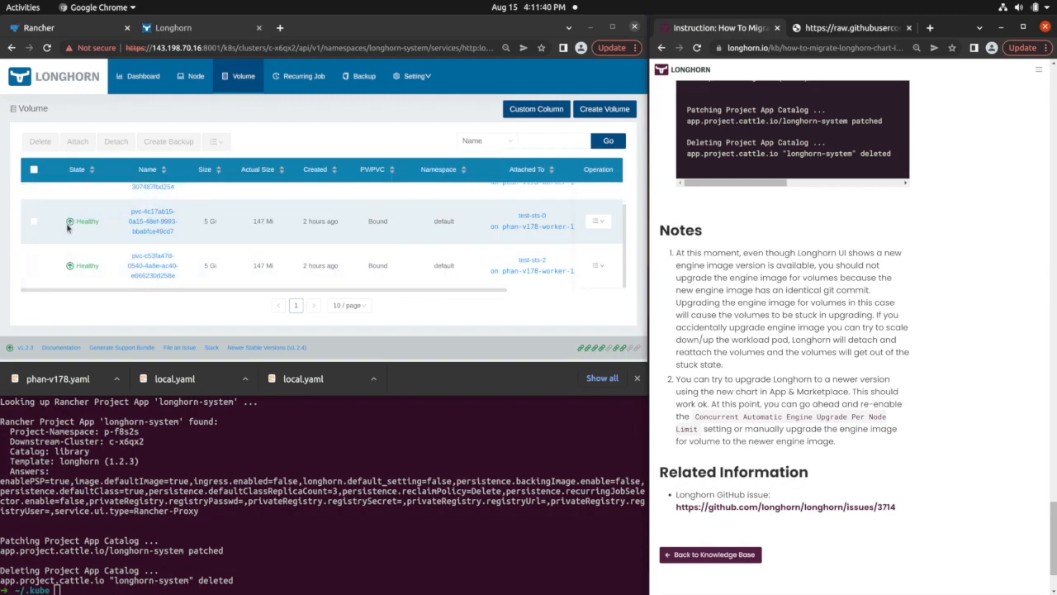
mouse_move(69, 226)
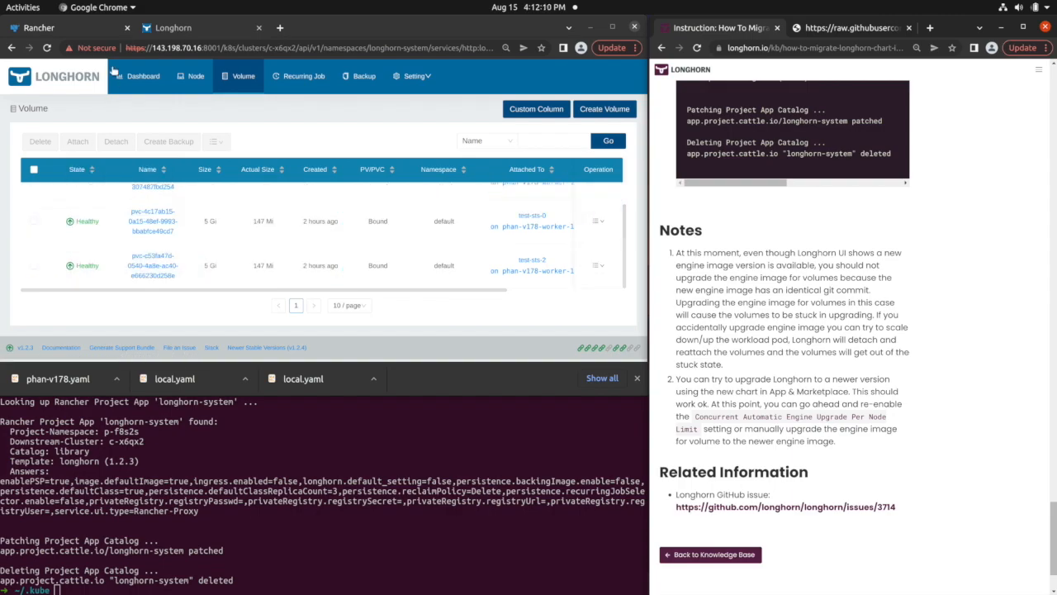
left_click_drag(677, 384, 847, 448)
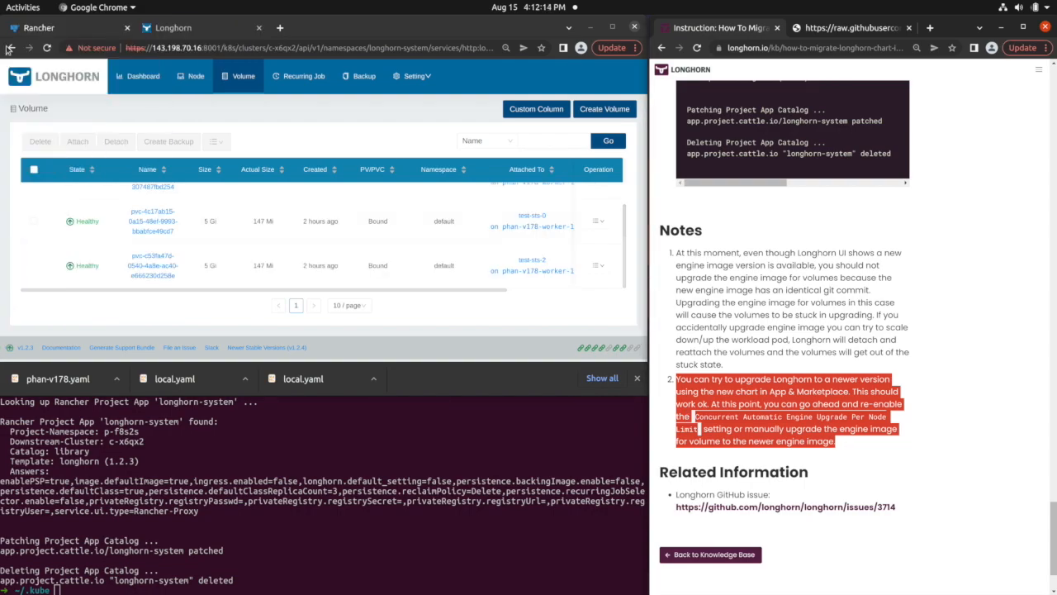
Upgrade the installed longhorn app in Rancher to chart version 100.1.2+up1.2.4, keeping the existing values
left_click(48, 32)
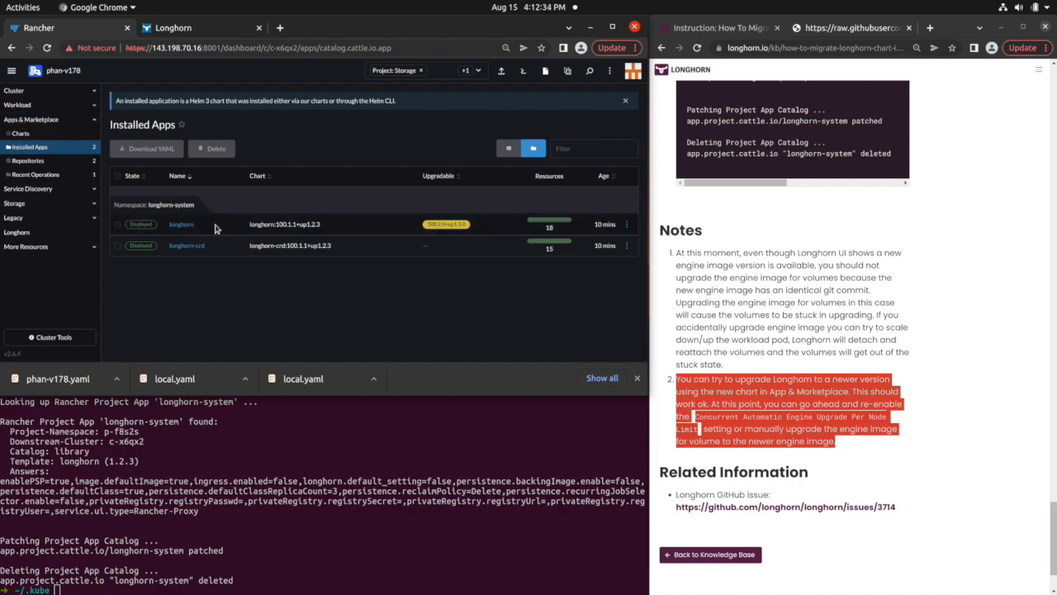
left_click(626, 225)
left_click(617, 237)
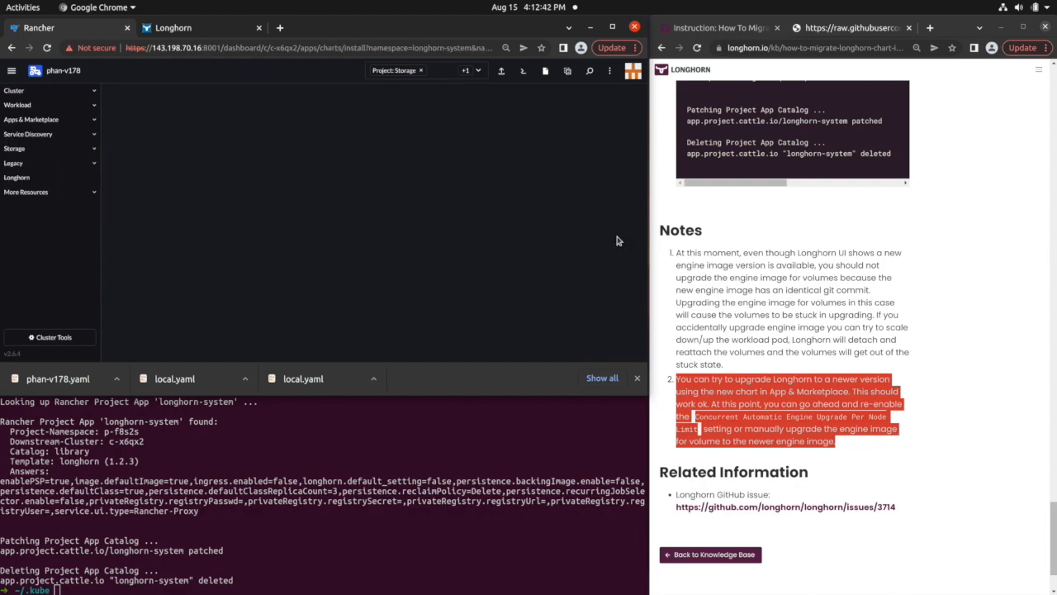
left_click(245, 191)
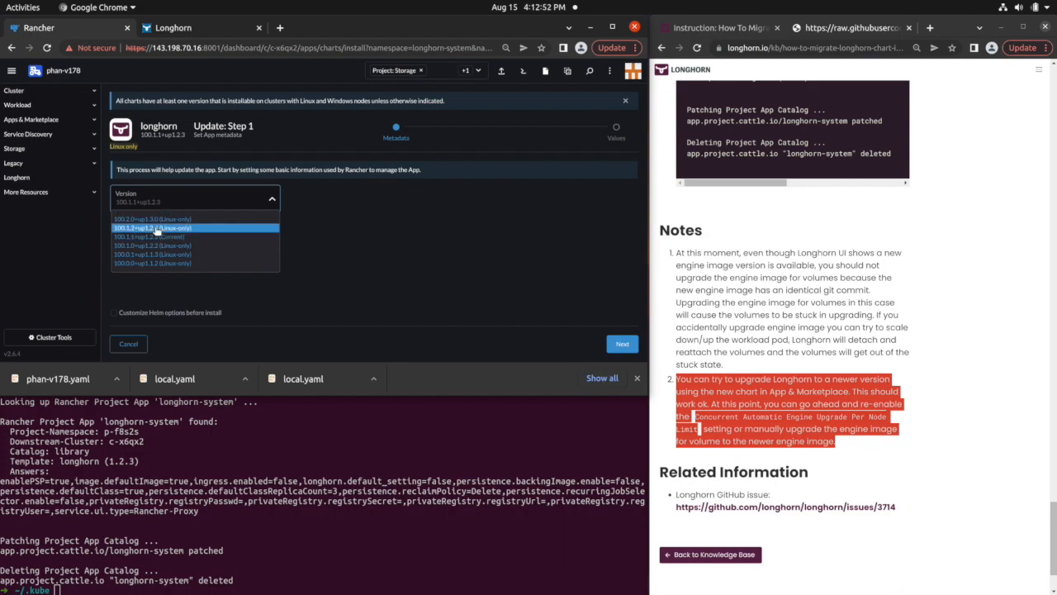
left_click(165, 228)
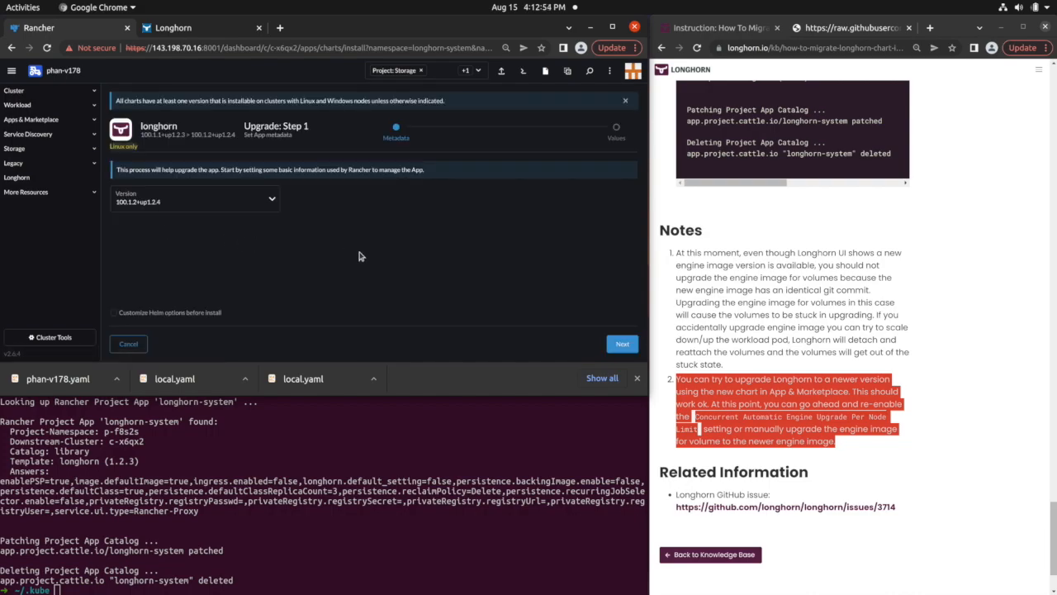
left_click(621, 343)
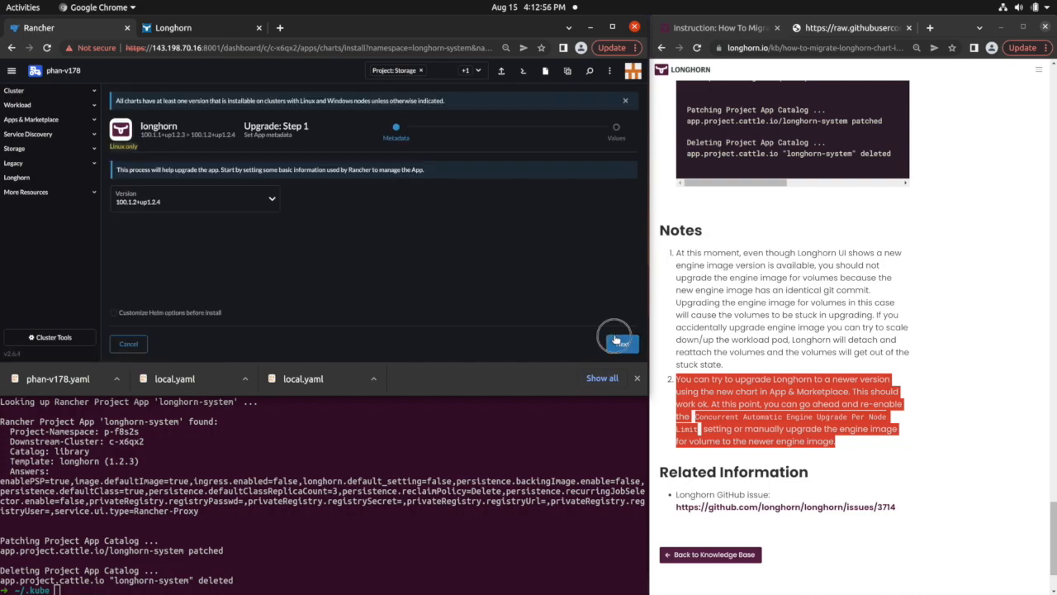
left_click(619, 345)
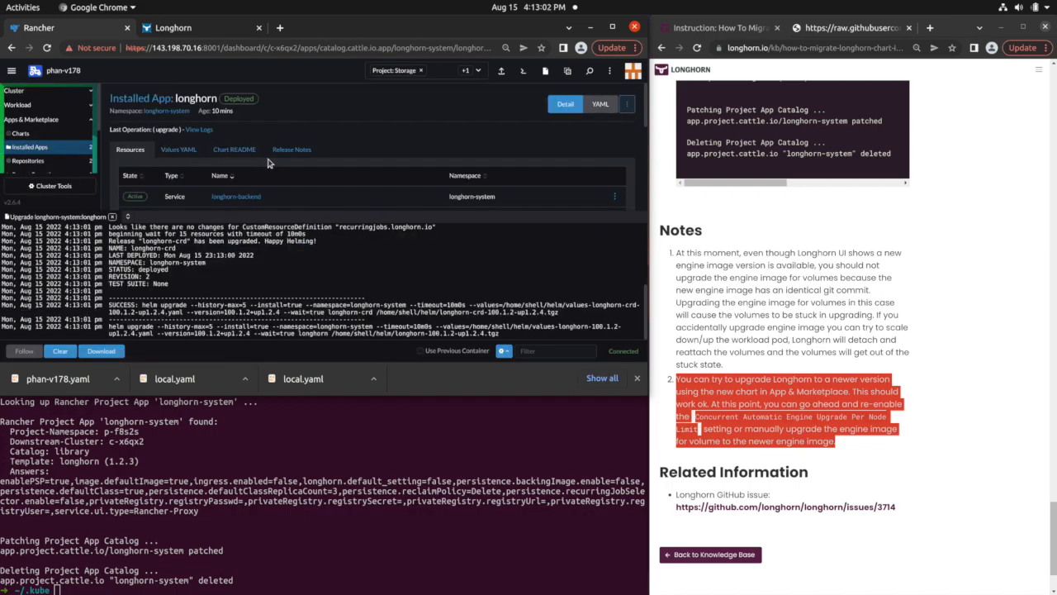
Review the longhorn app's resources, close the upgrade log, and reload Longhorn's volume list to check the volumes after the chart upgrade
scroll(271, 164, "down", 5)
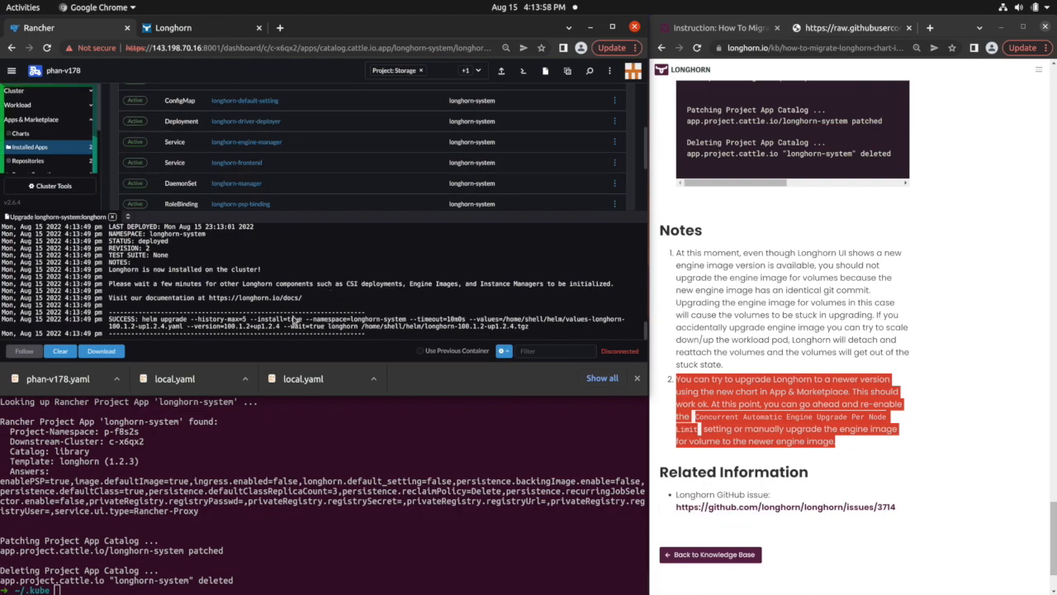
left_click(114, 216)
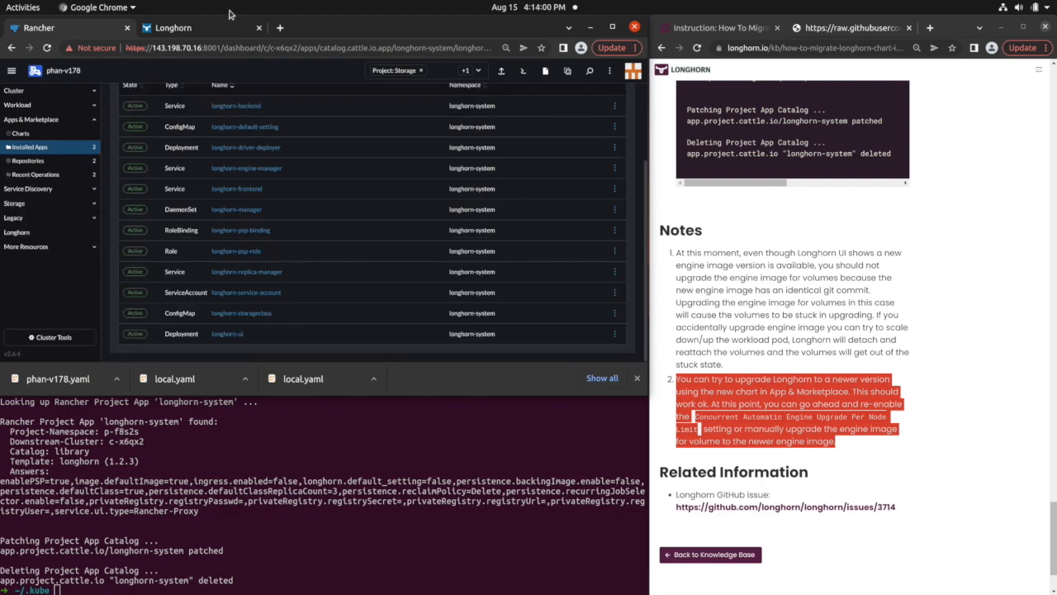
left_click(216, 27)
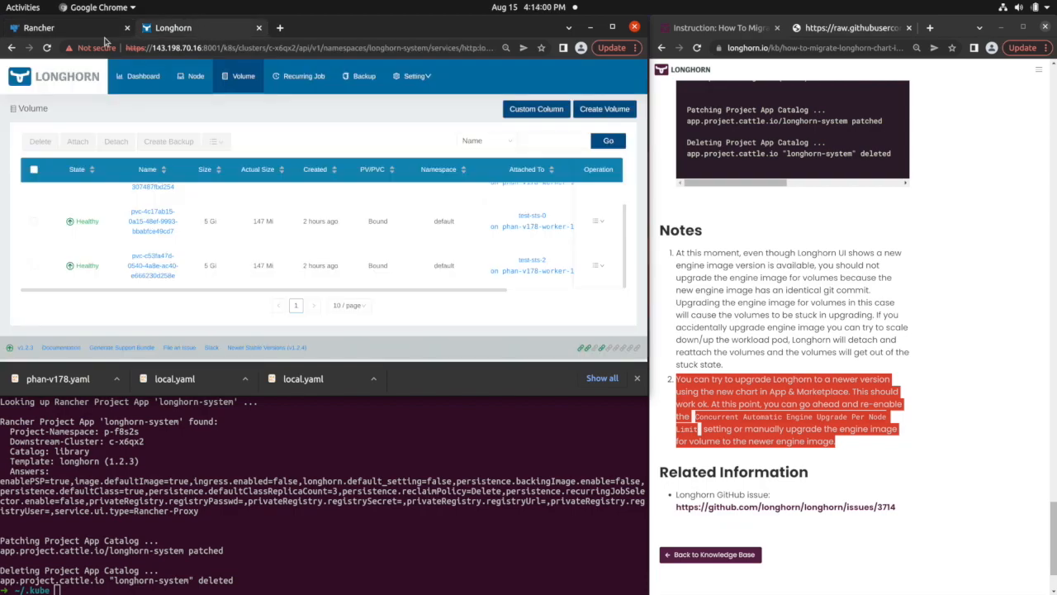
left_click(47, 47)
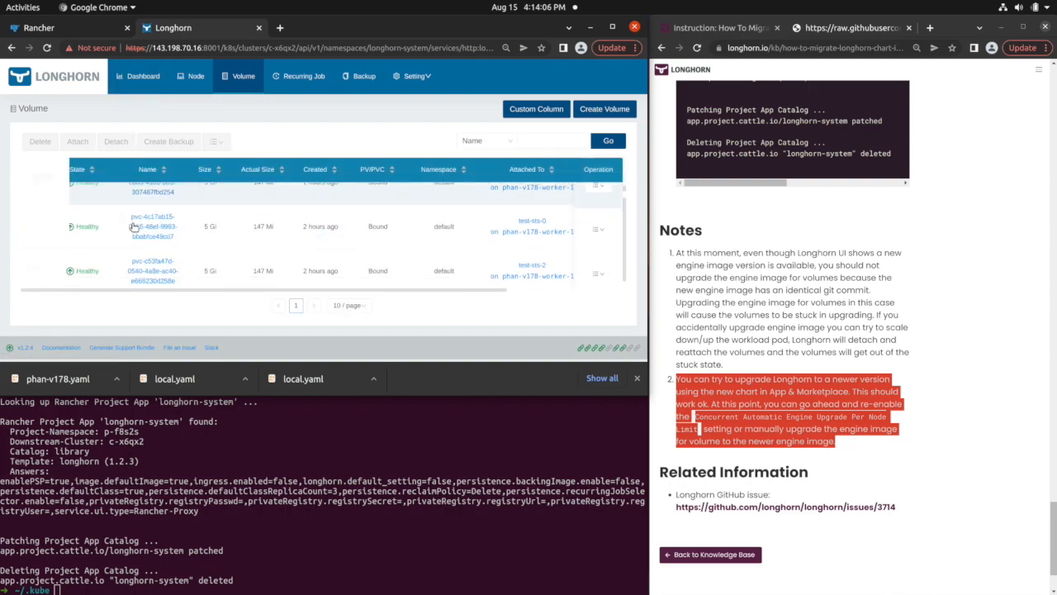
scroll(93, 245, "up", 2)
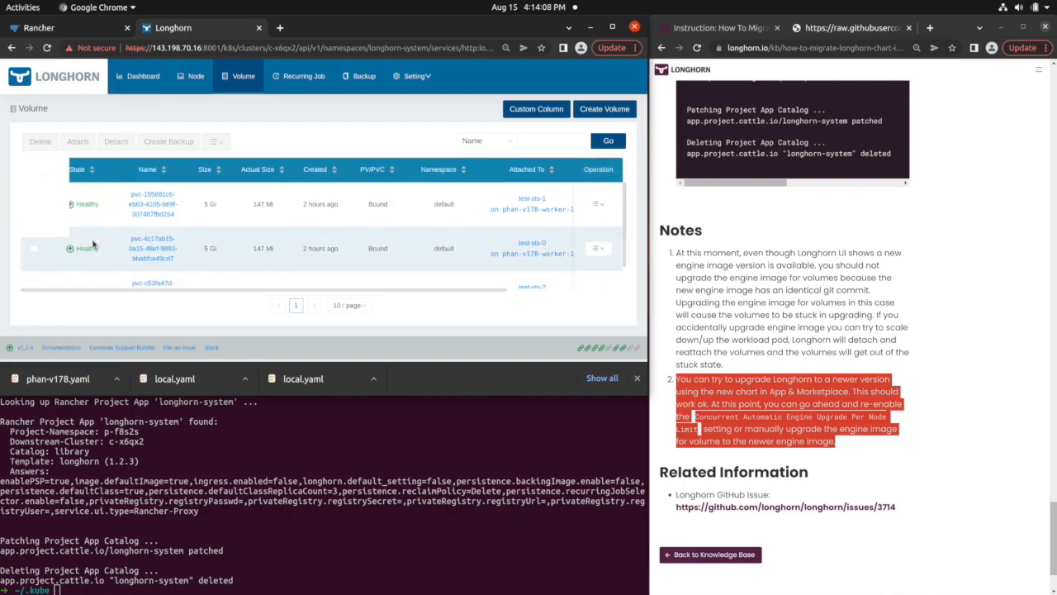
left_click(48, 48)
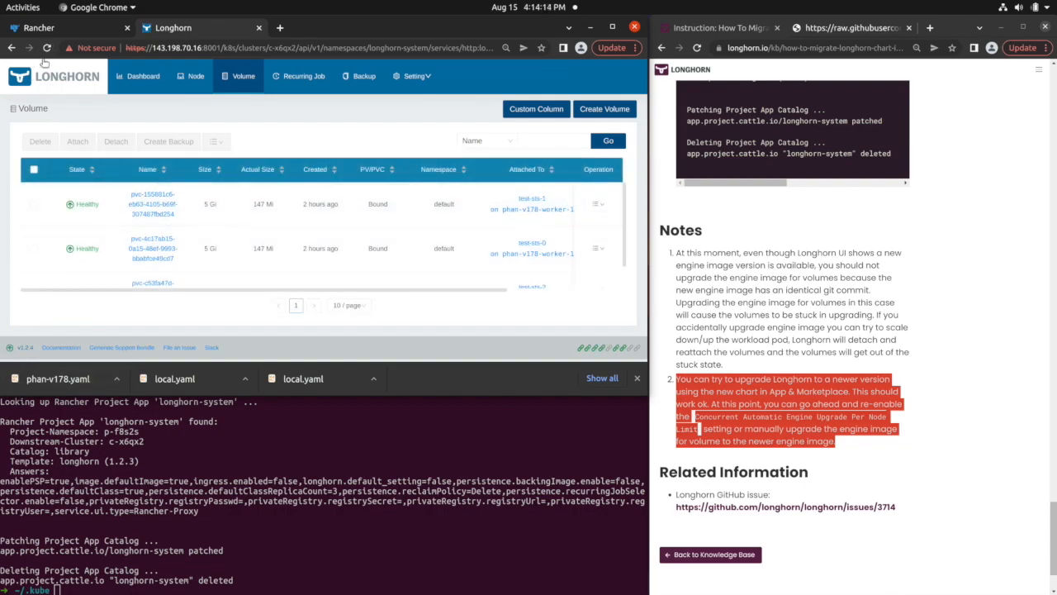
Examine the pods under the cluster's workloads in Rancher, checking the states and image versions of the engine-image, instance-manager, CSI and manager pods
left_click(70, 33)
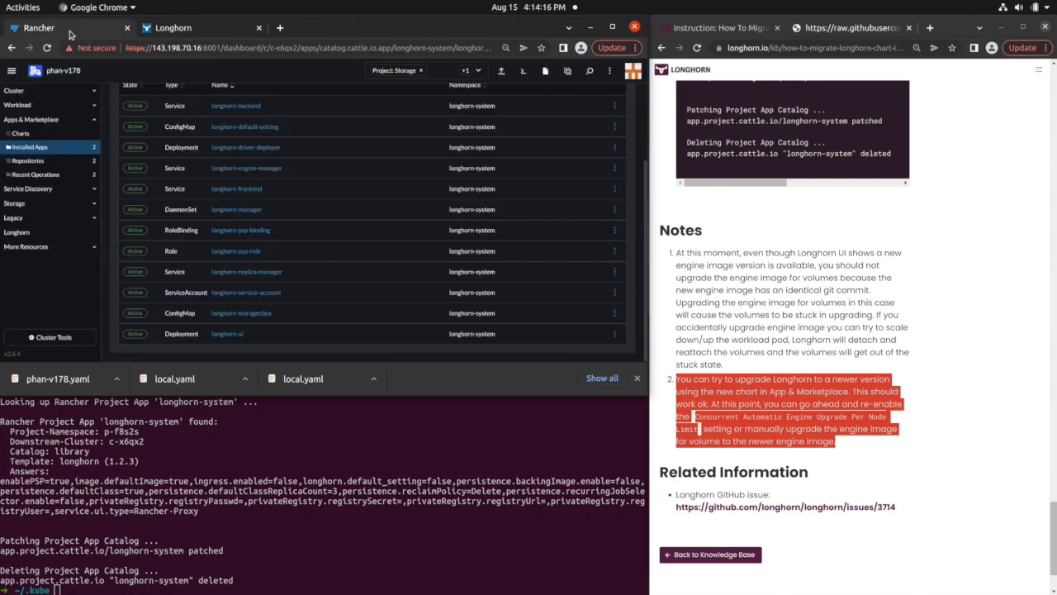
left_click(33, 106)
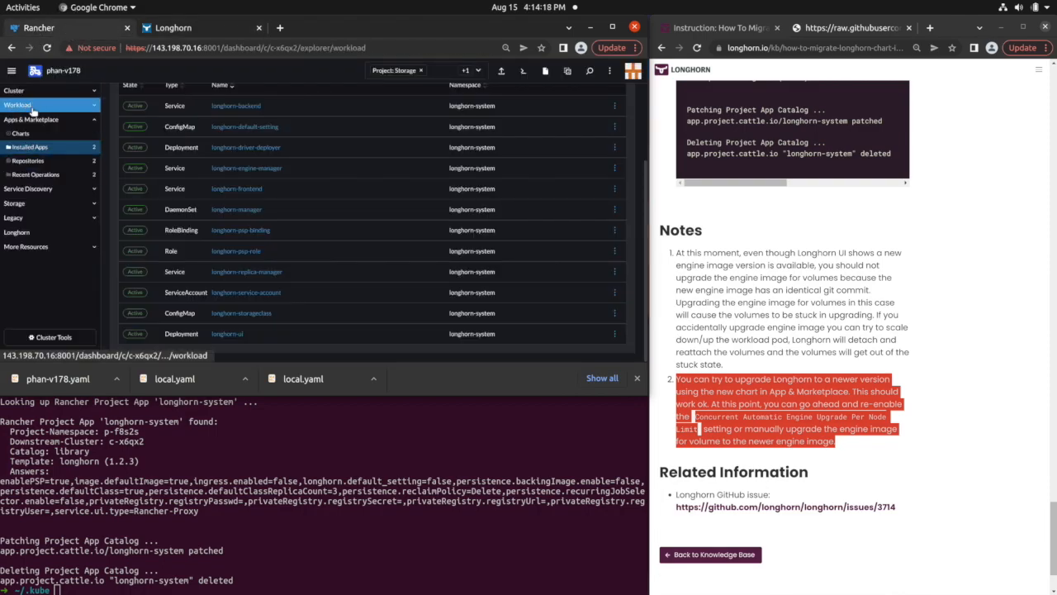
left_click(56, 188)
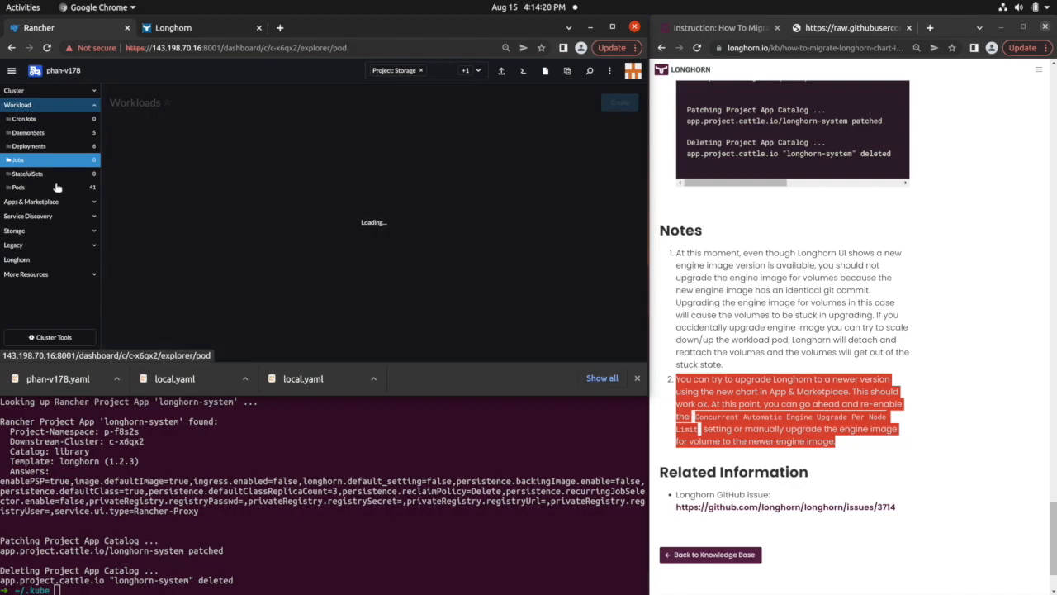
scroll(219, 198, "down", 10)
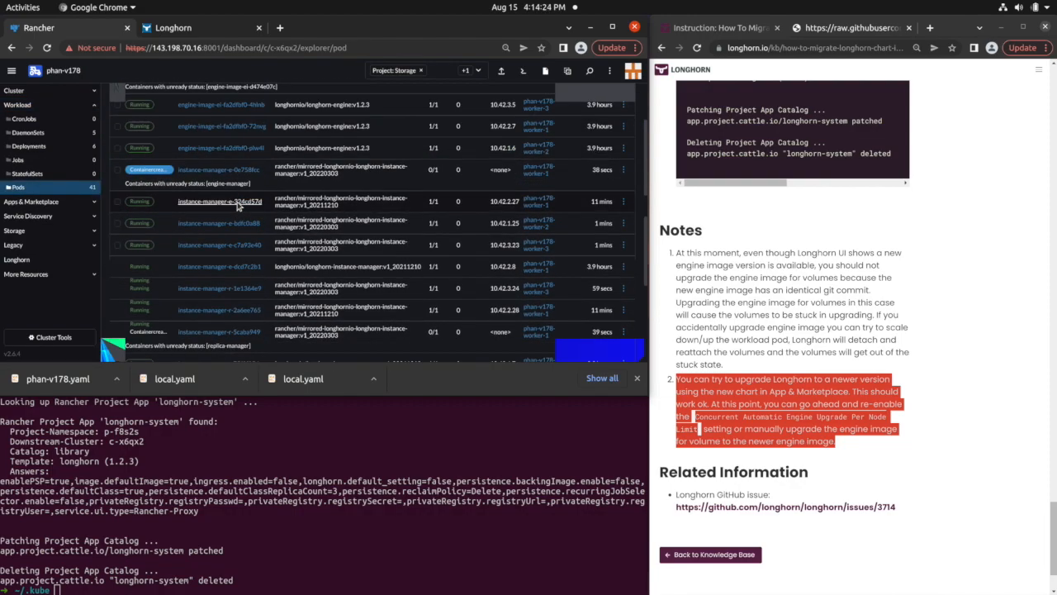
scroll(237, 204, "up", 2)
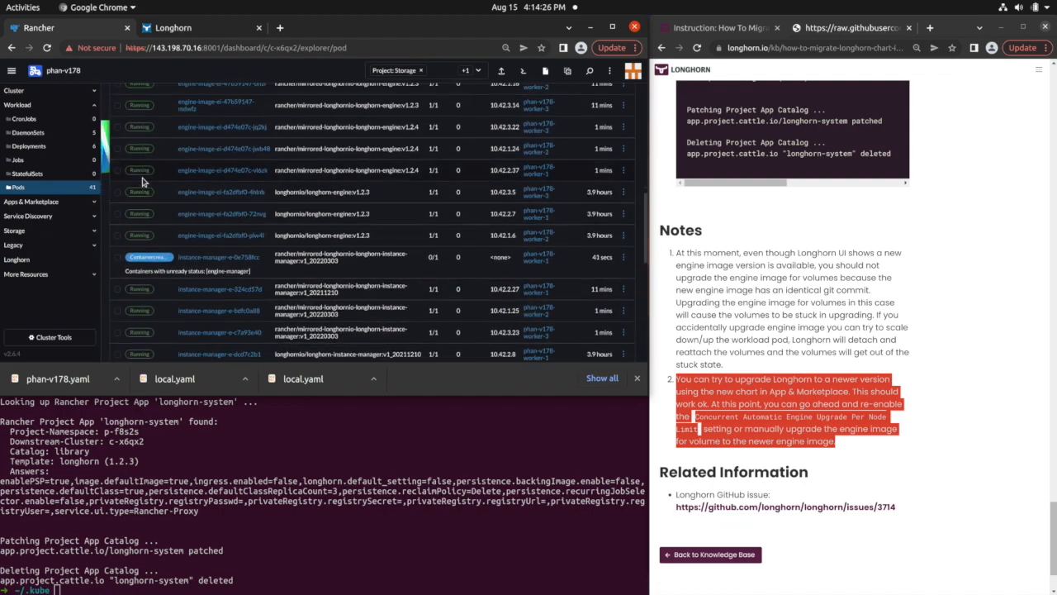
scroll(157, 185, "down", 2)
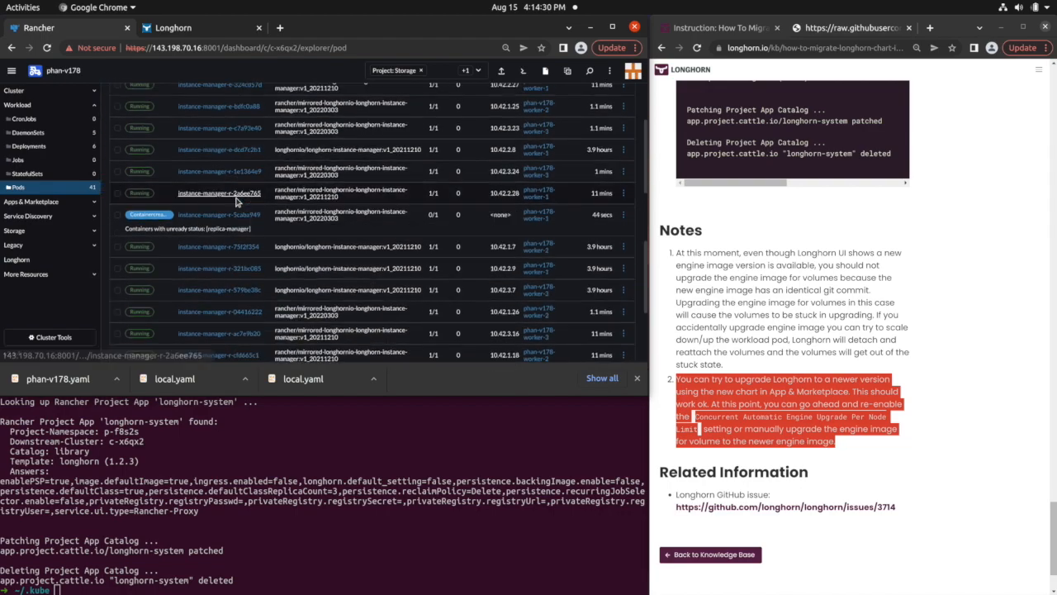
scroll(236, 200, "down", 5)
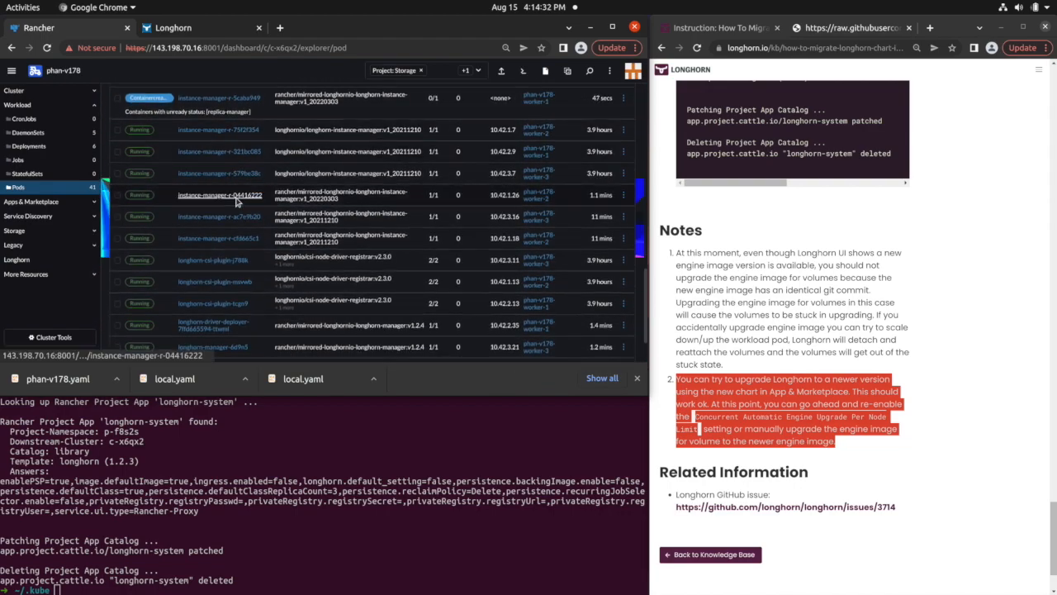
scroll(236, 200, "down", 2)
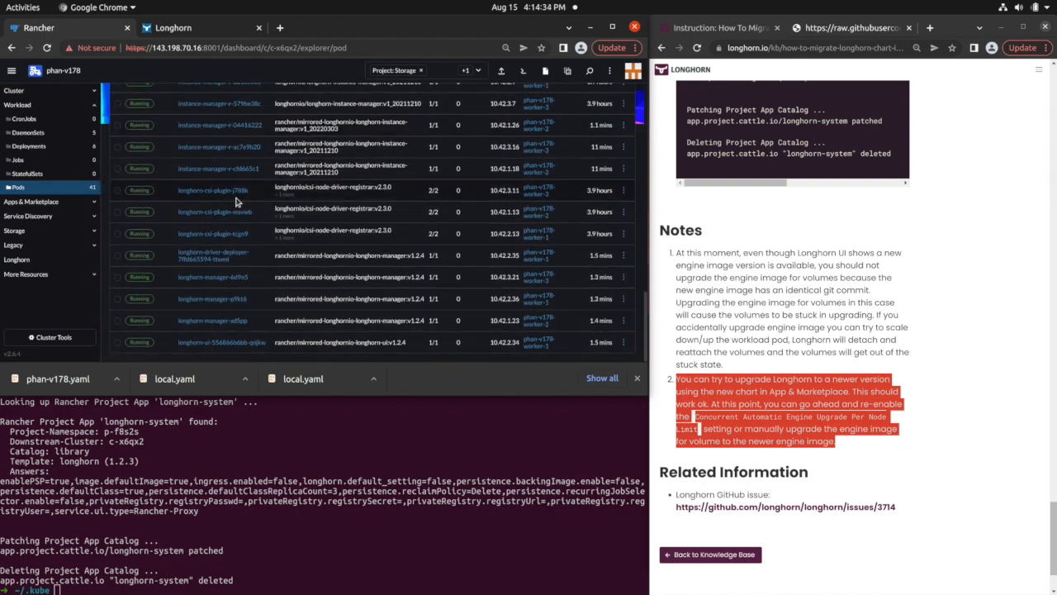
scroll(236, 201, "up", 5)
scroll(236, 201, "up", 4)
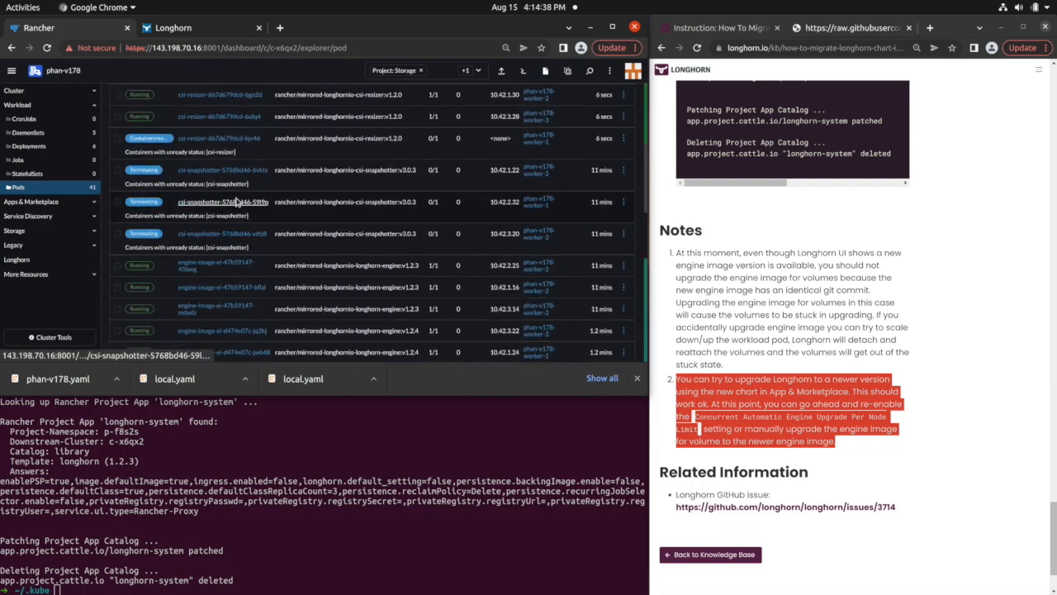
scroll(236, 200, "down", 3)
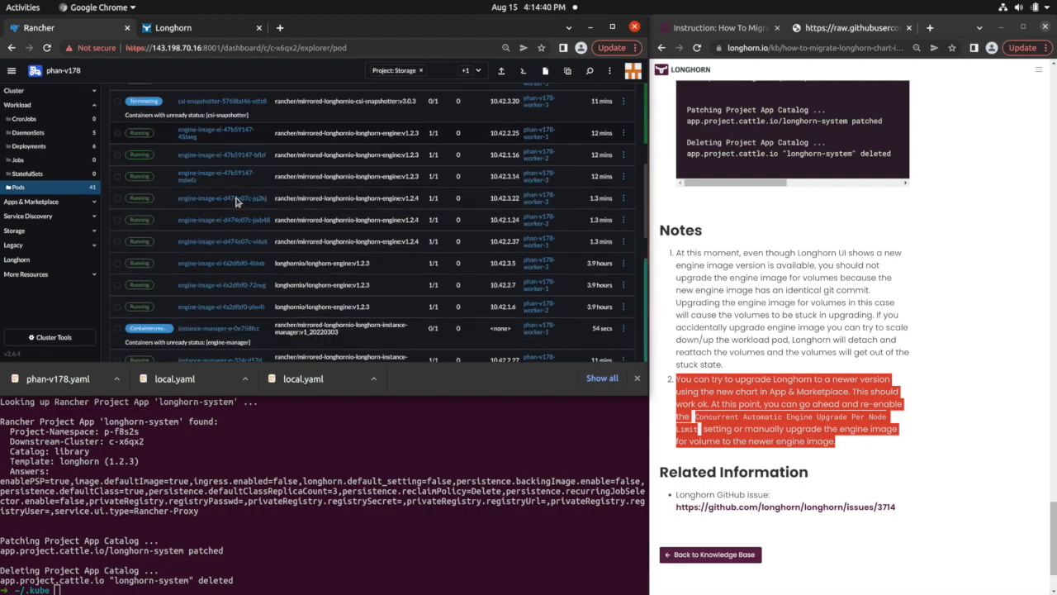
scroll(236, 200, "down", 5)
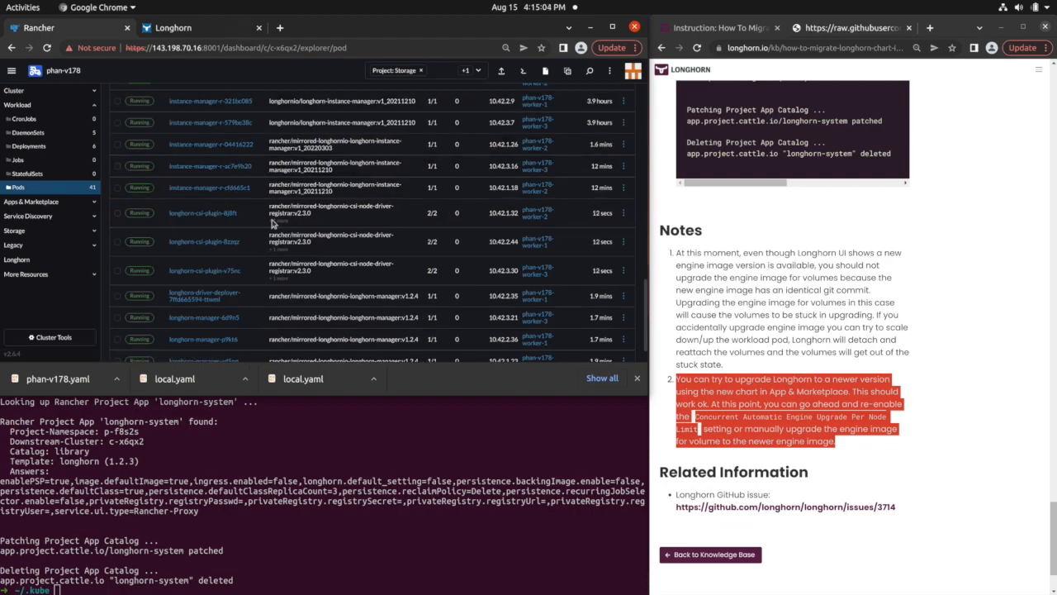
scroll(280, 250, "down", 2)
scroll(280, 250, "up", 10)
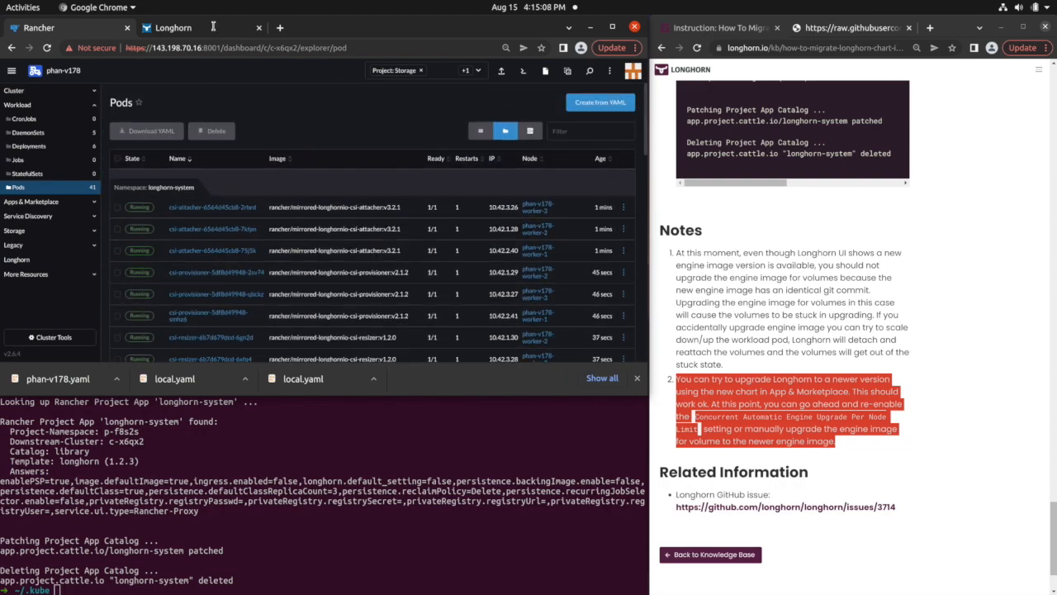
Reload Longhorn's volume list, select all volumes, and upgrade their engine to the v1.2.4 engine image
left_click(206, 28)
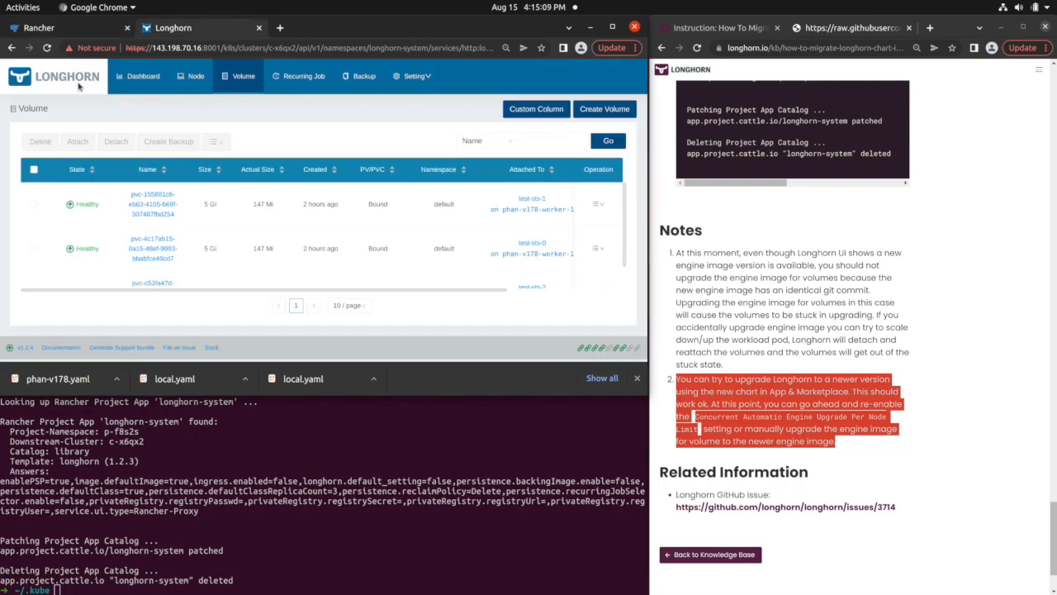
left_click(48, 48)
scroll(270, 242, "down", 1)
scroll(269, 242, "up", 1)
left_click(34, 170)
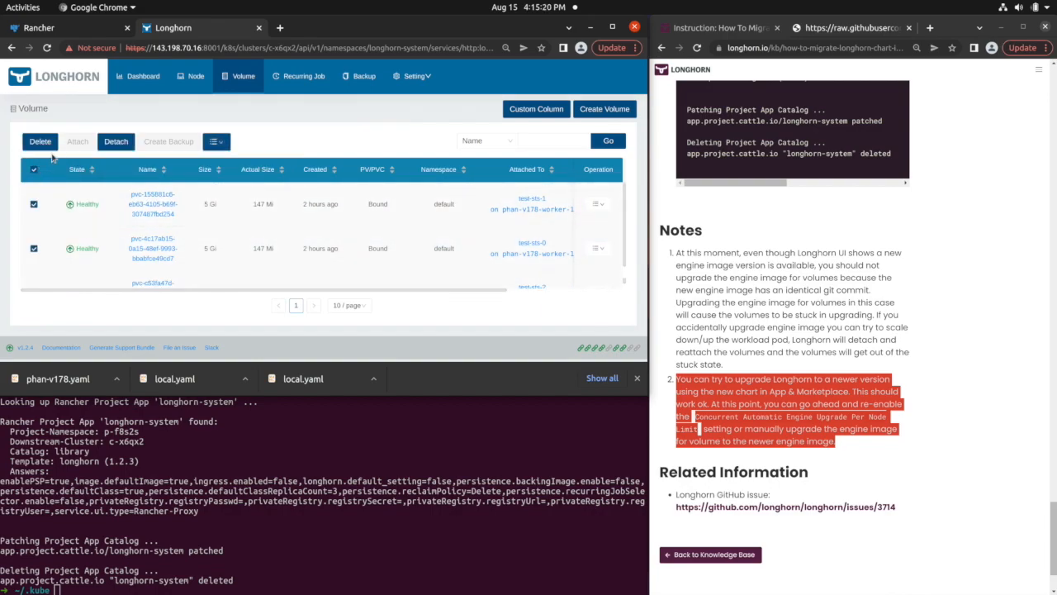
mouse_move(71, 209)
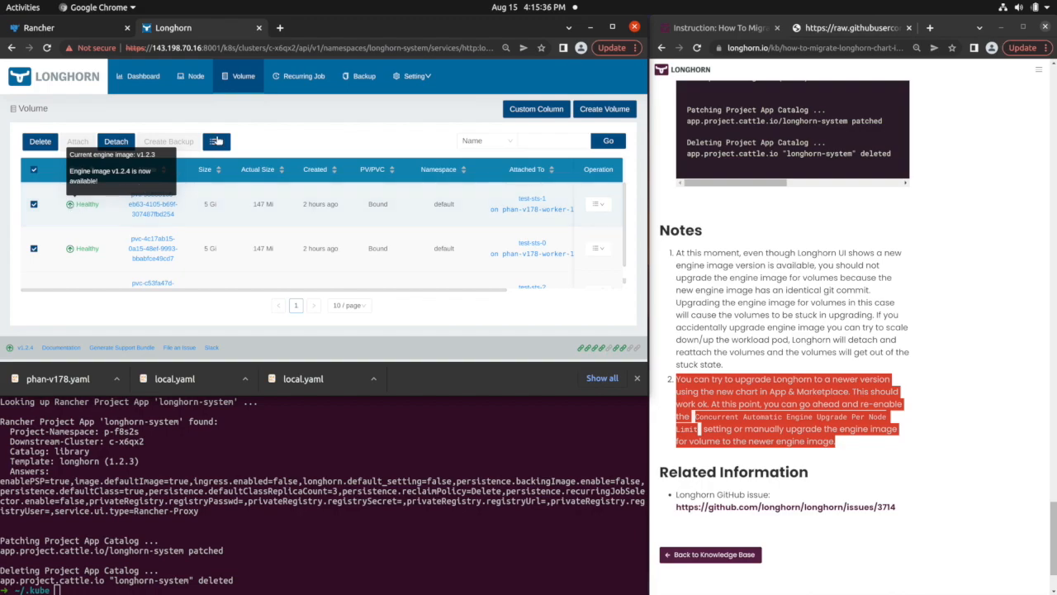
left_click(217, 142)
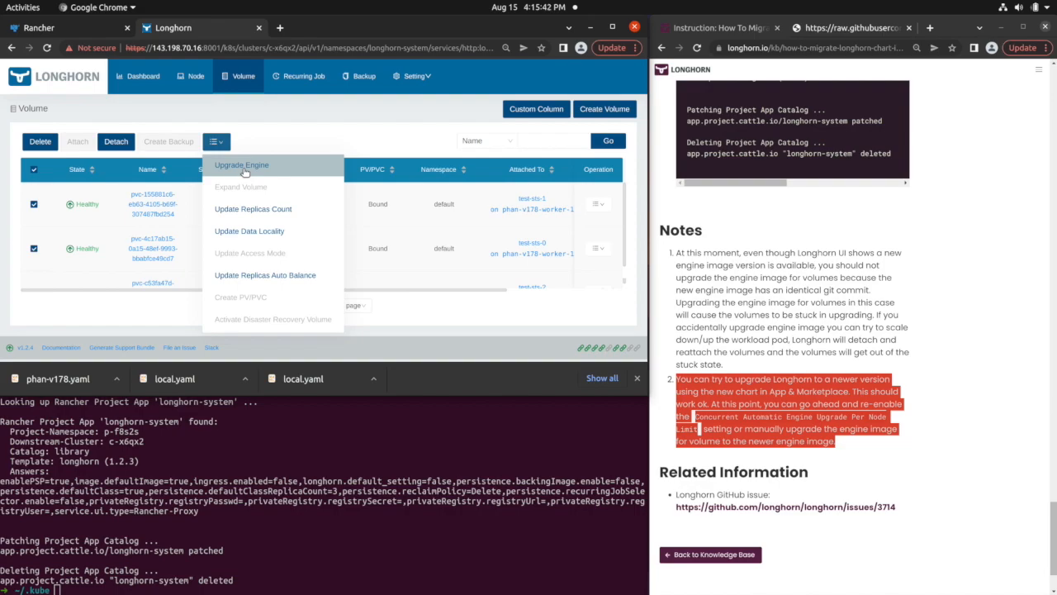
left_click(245, 168)
left_click(275, 144)
left_click(314, 190)
left_click(535, 190)
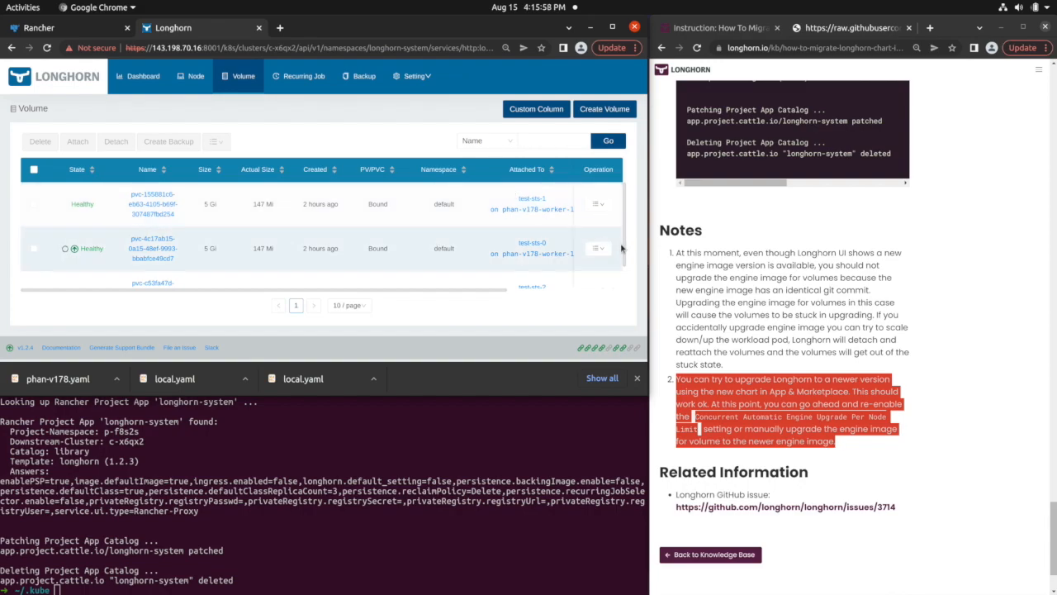
left_click_drag(625, 207, 618, 175)
Locate the Concurrent Automatic Engine Upgrade Per Node Limit in Longhorn's general settings, highlight its name, and clear the highlight
mouse_move(402, 82)
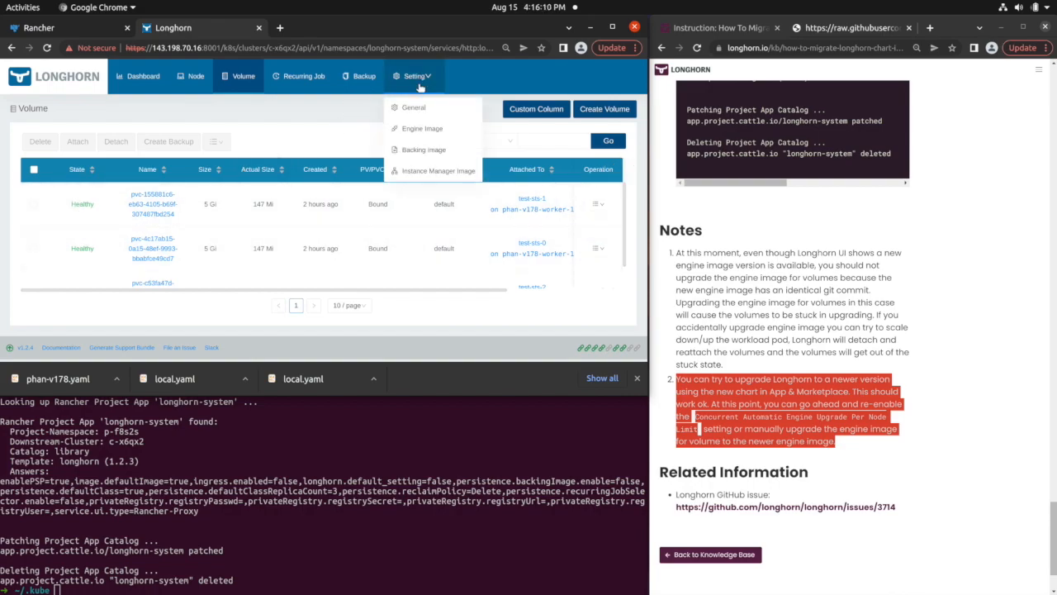
left_click(418, 110)
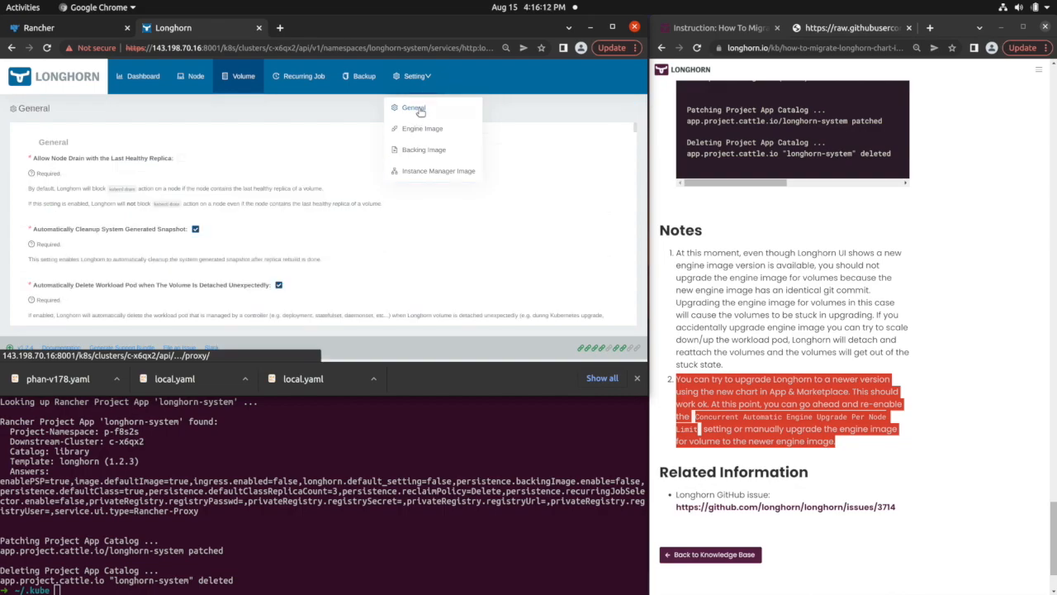
scroll(331, 272, "down", 5)
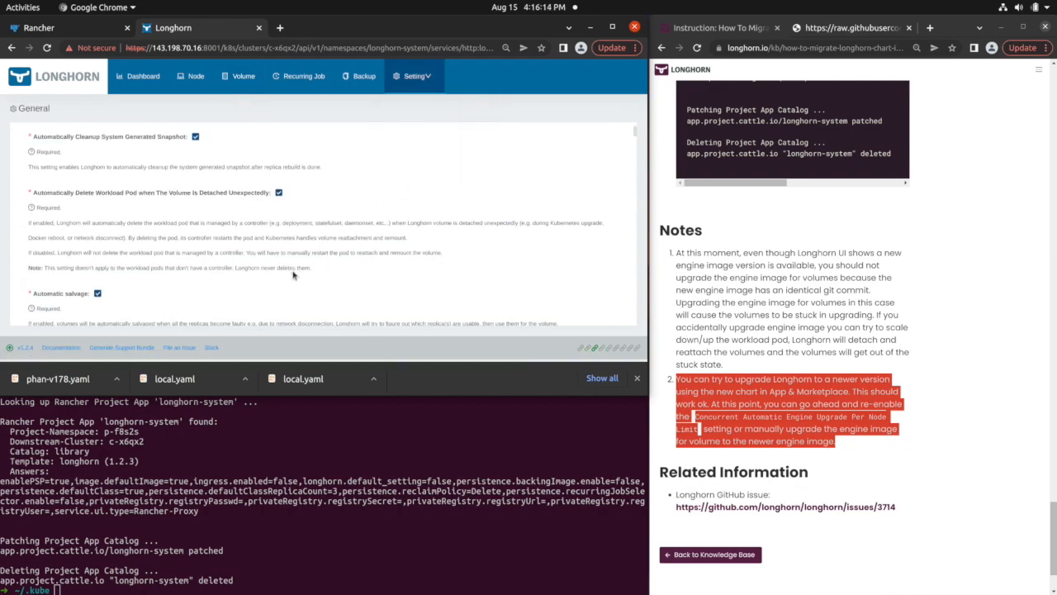
scroll(257, 262, "down", 8)
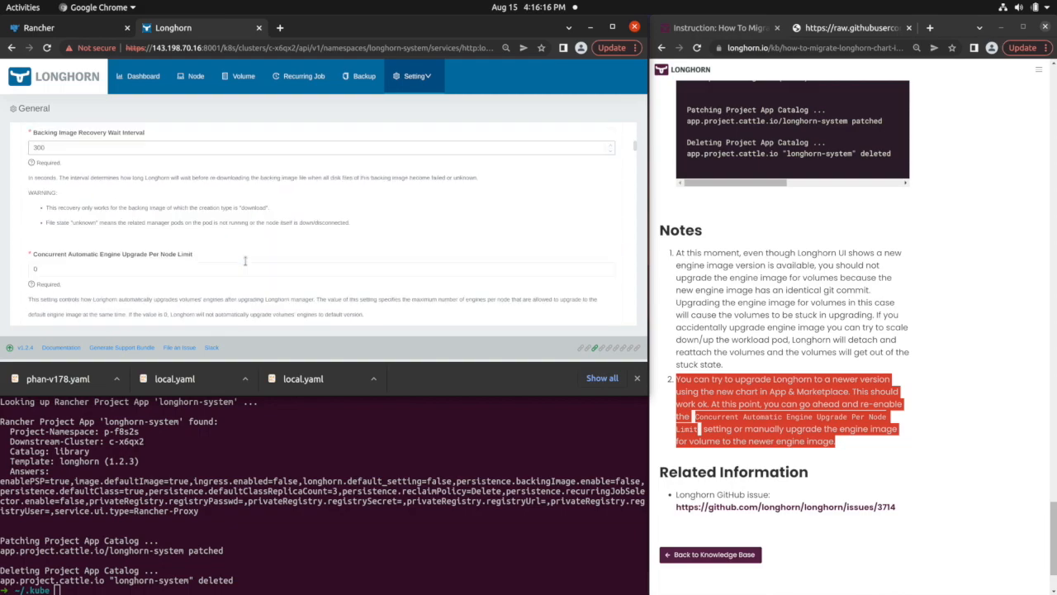
scroll(244, 261, "down", 8)
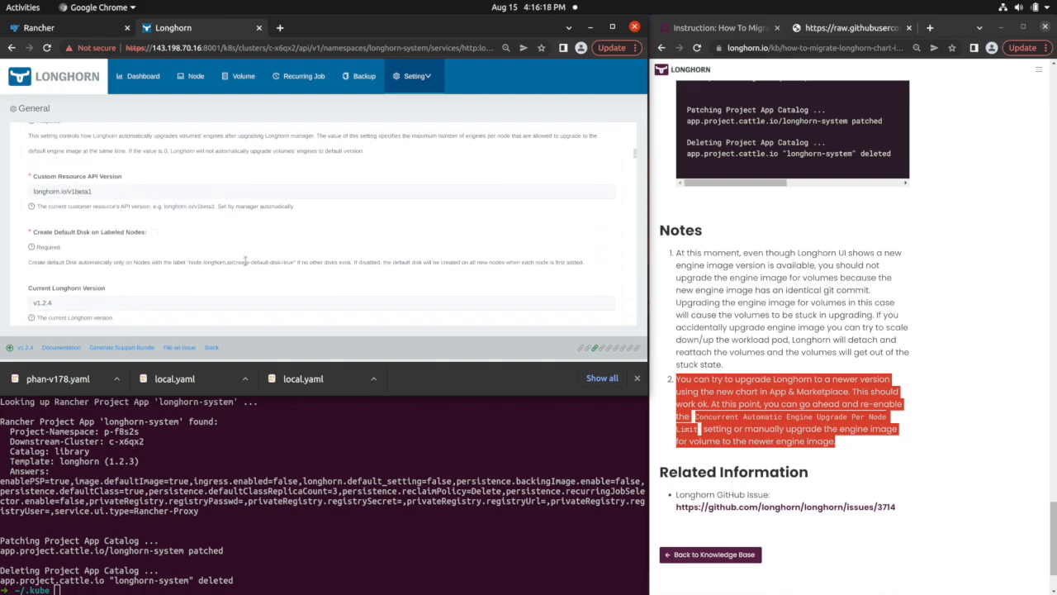
scroll(244, 261, "up", 20)
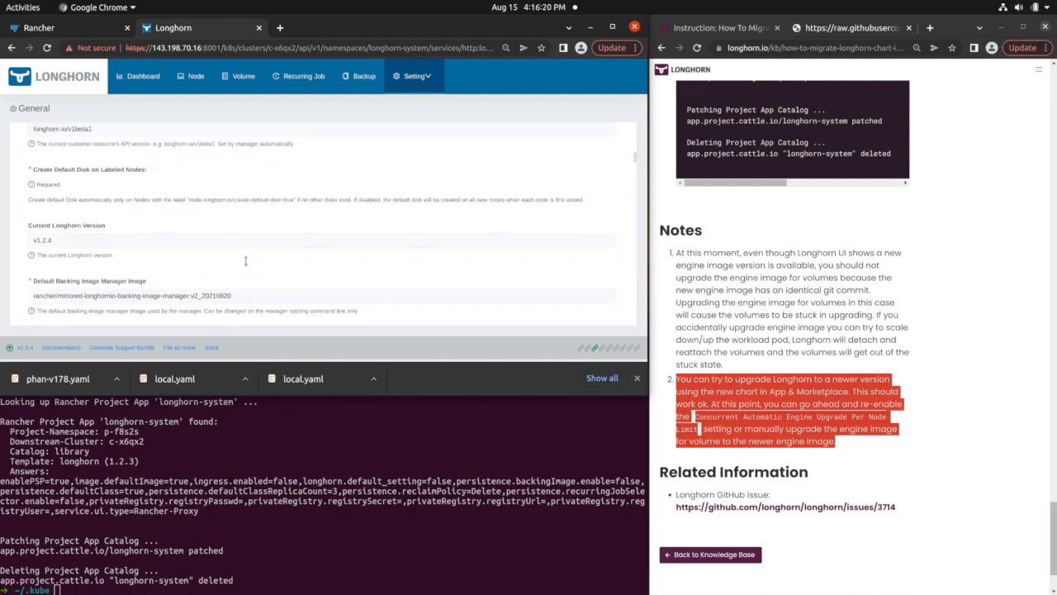
scroll(245, 259, "down", 20)
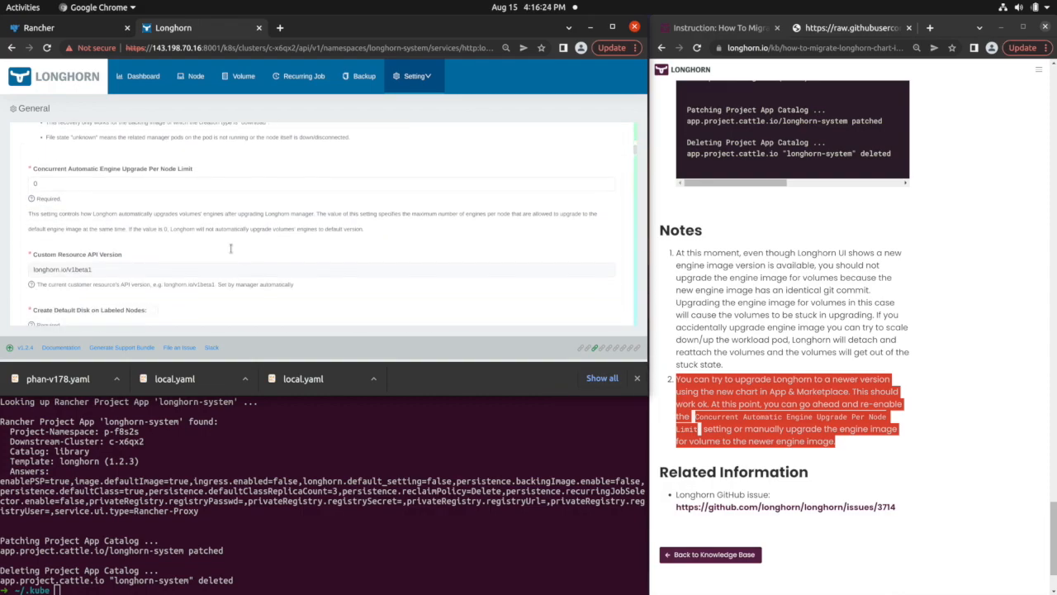
left_click_drag(46, 166, 206, 170)
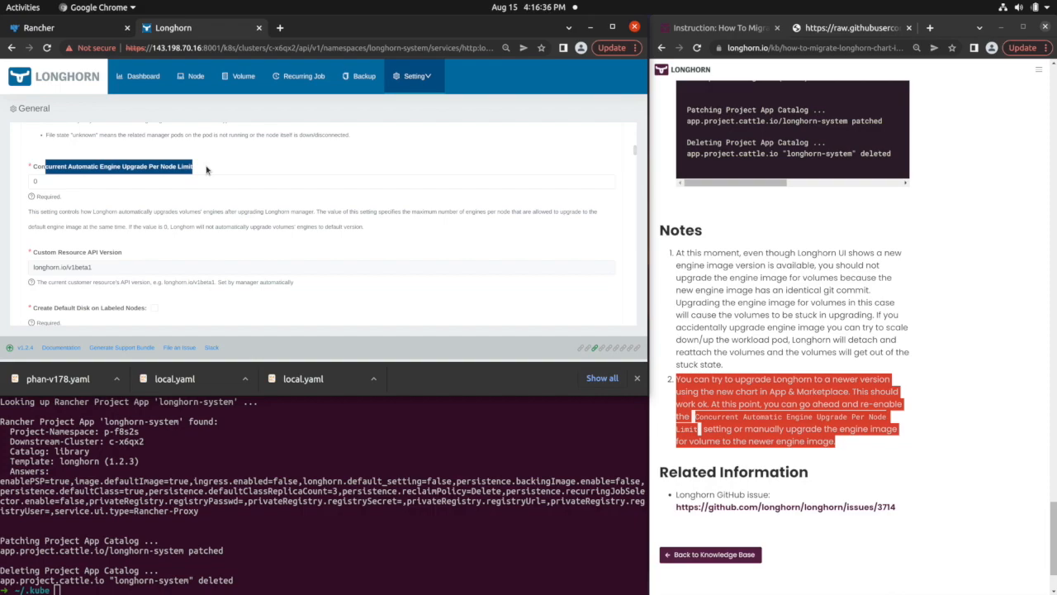
left_click(509, 80)
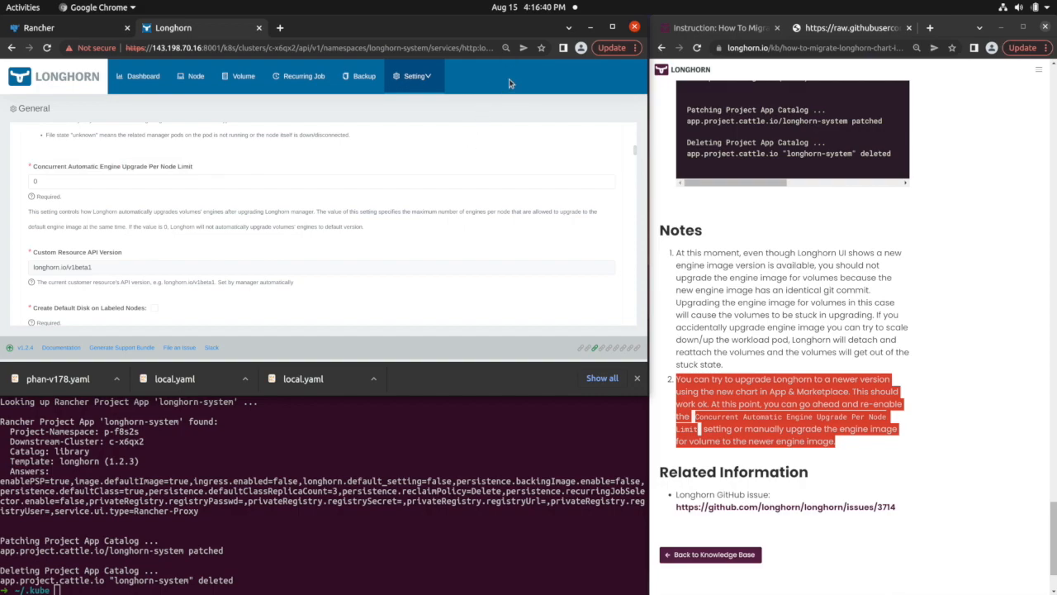
Look back through the migration article from its Notes to its title and Applicable versions section
scroll(865, 190, "up", 10)
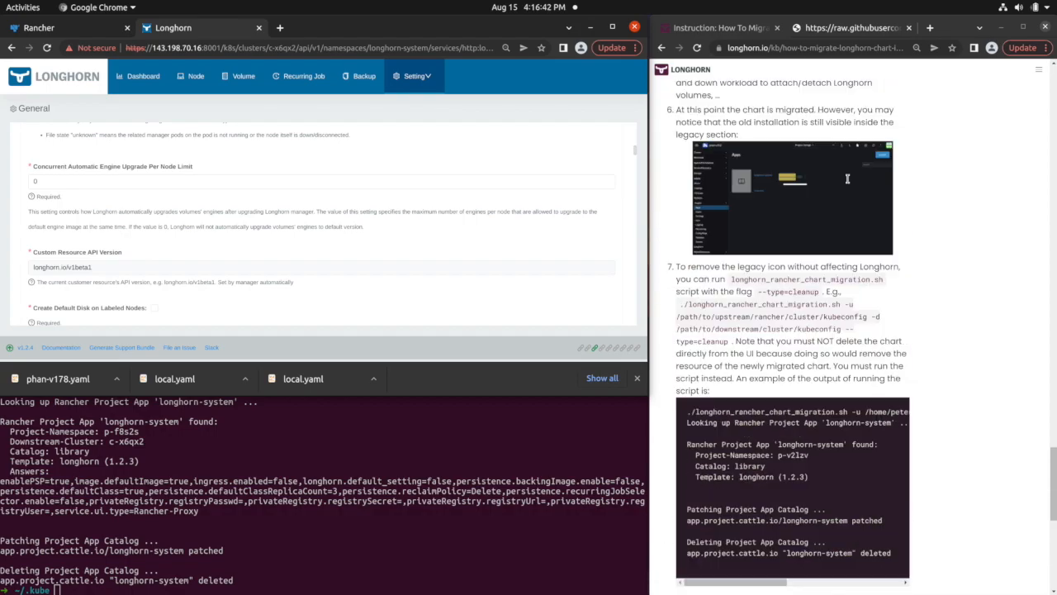
scroll(865, 190, "up", 15)
scroll(826, 174, "down", 5)
scroll(814, 170, "up", 3)
scroll(814, 170, "up", 4)
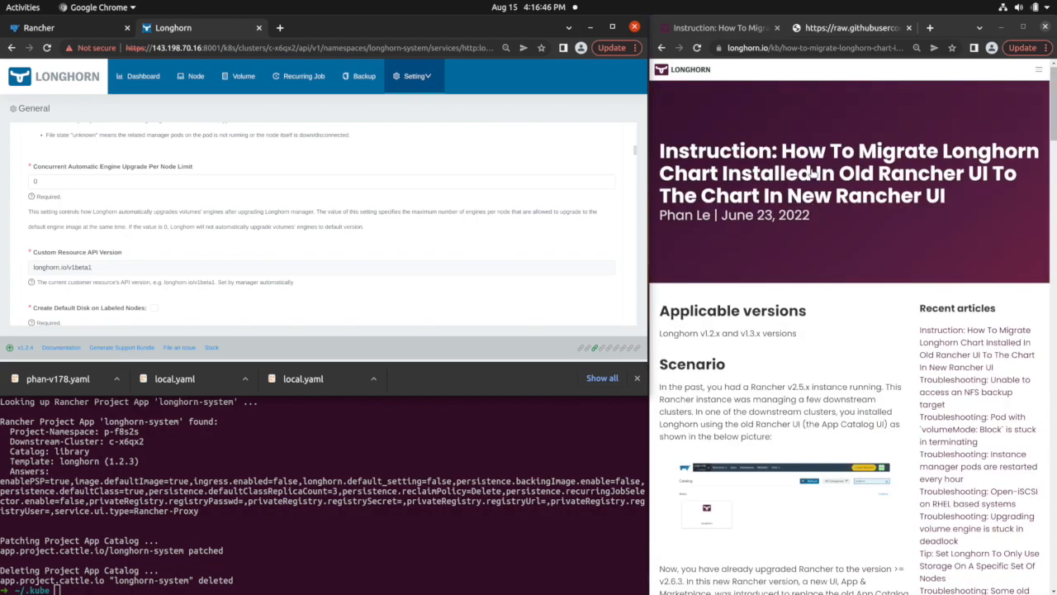